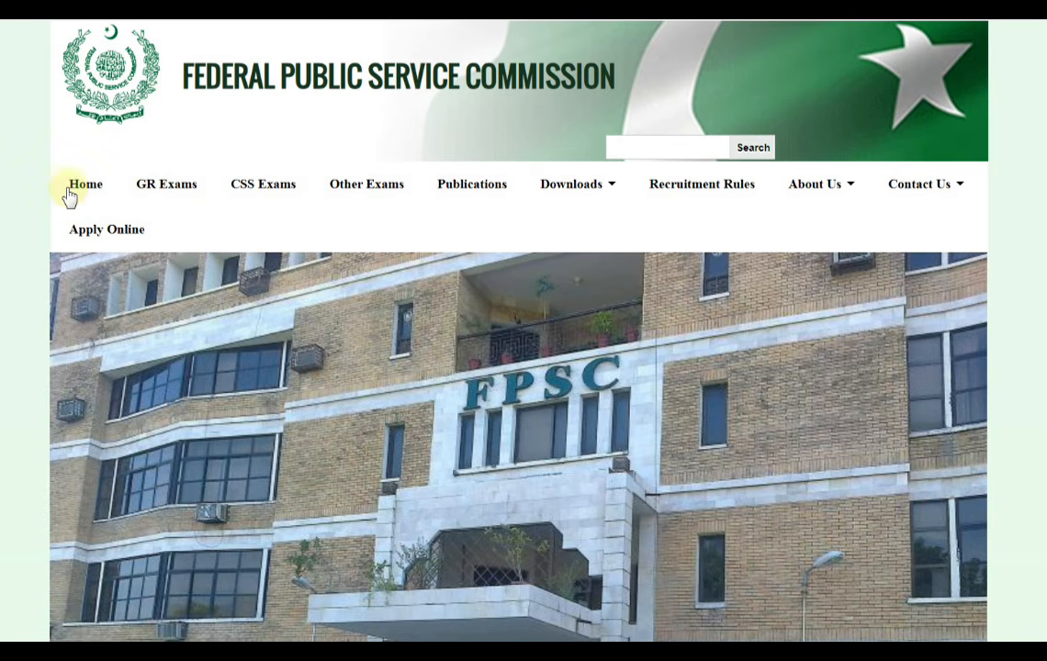
Look over the Federal Public Service Commission home page sections and the Online Recruitment System options and cautions
scroll(68, 200, down, 5)
scroll(195, 297, up, 5)
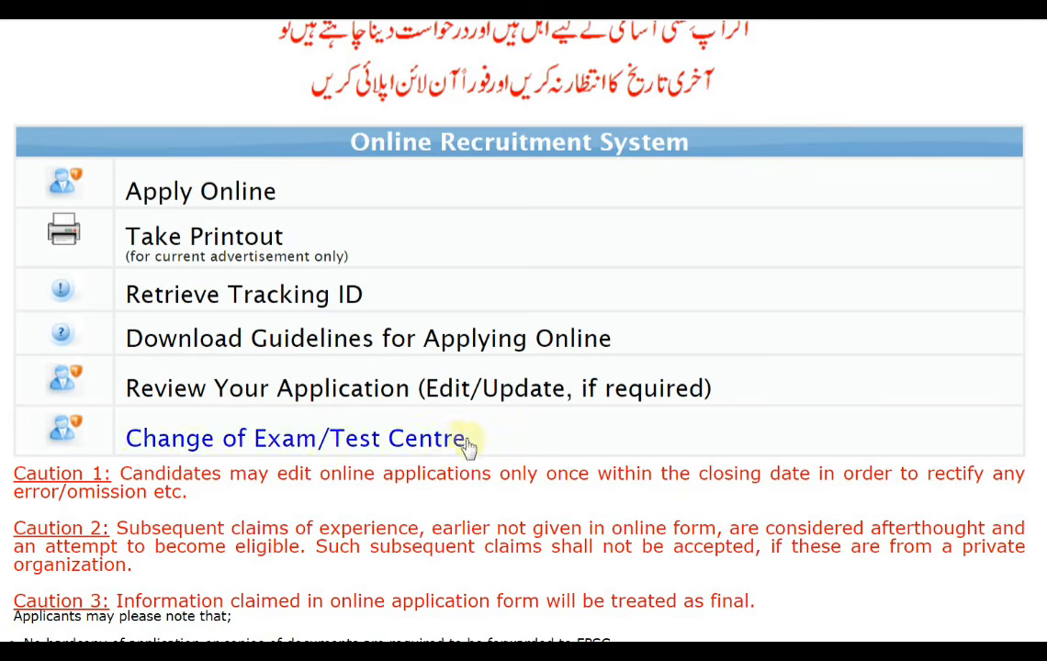
scroll(467, 438, up, 3)
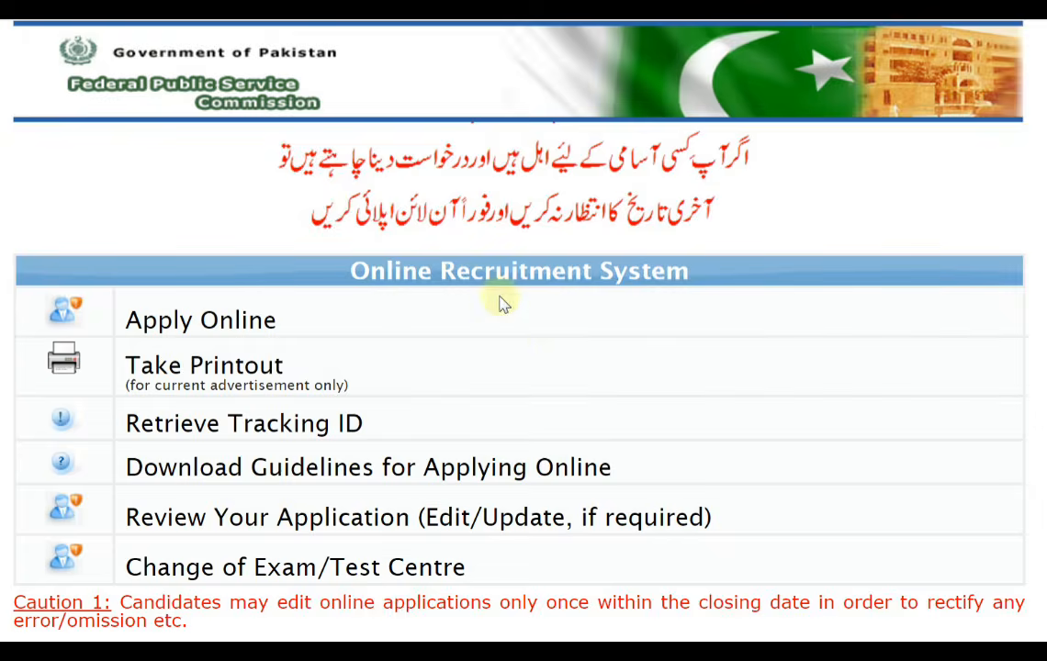
scroll(498, 301, down, 4)
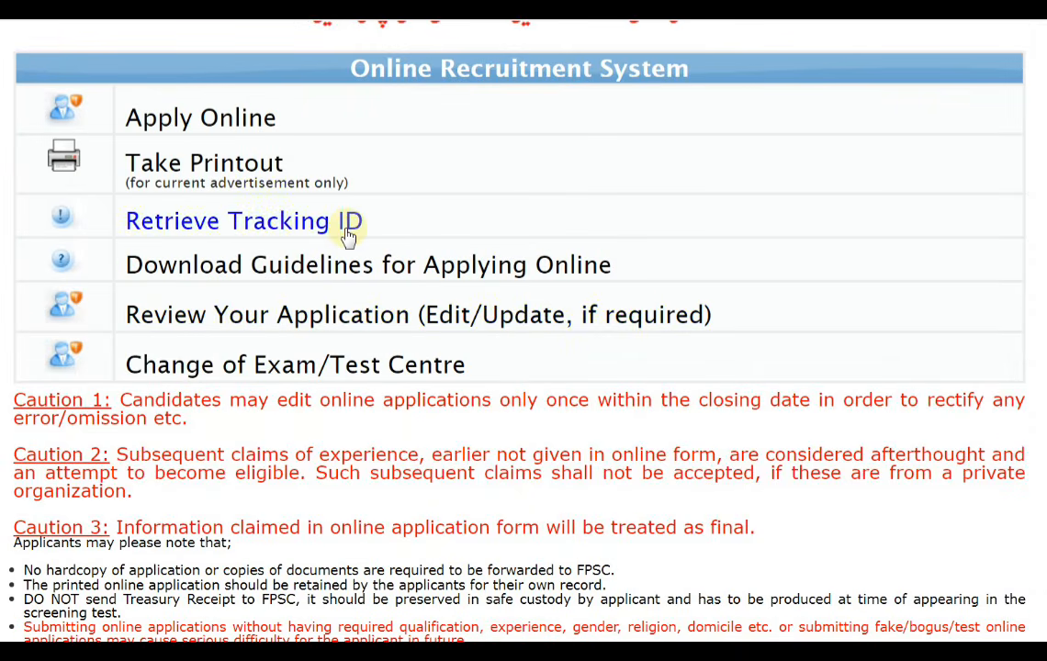
scroll(346, 235, up, 2)
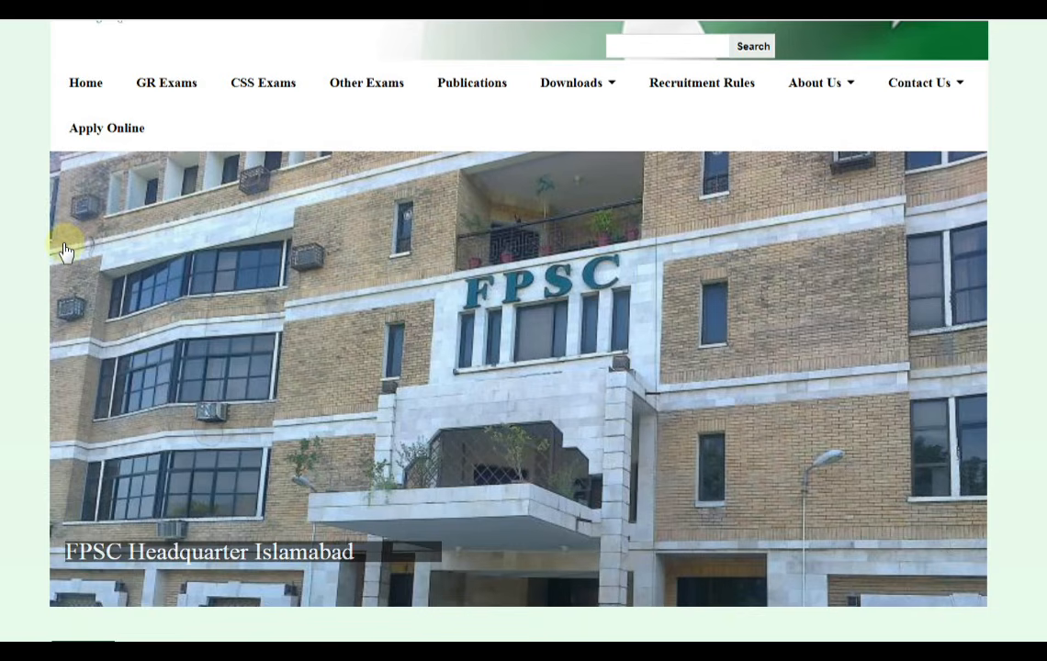
scroll(66, 246, up, 2)
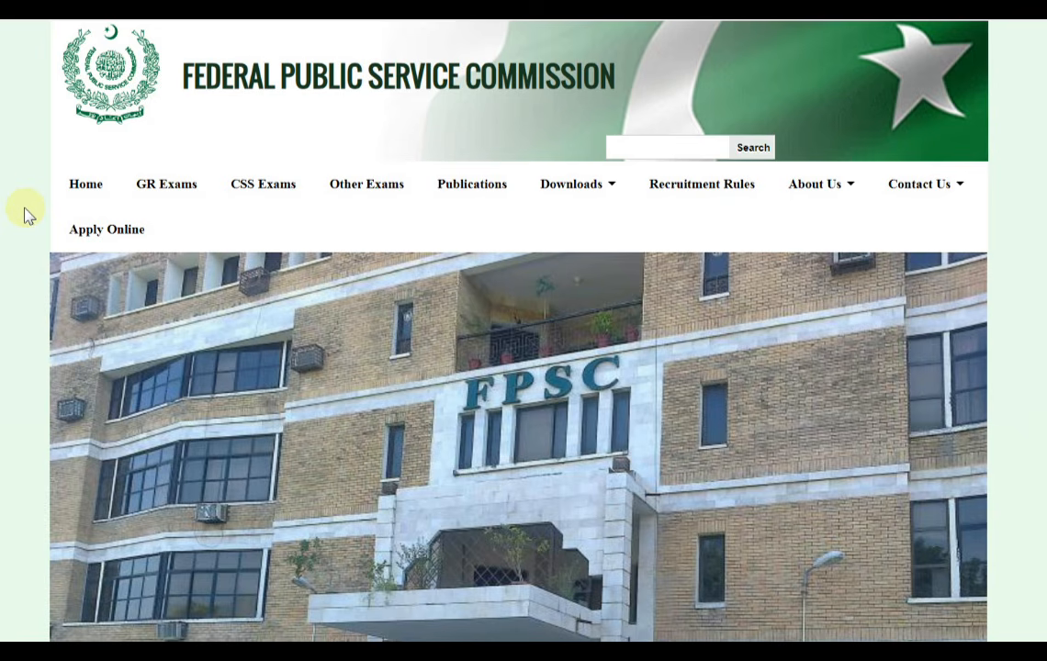
scroll(25, 205, down, 4)
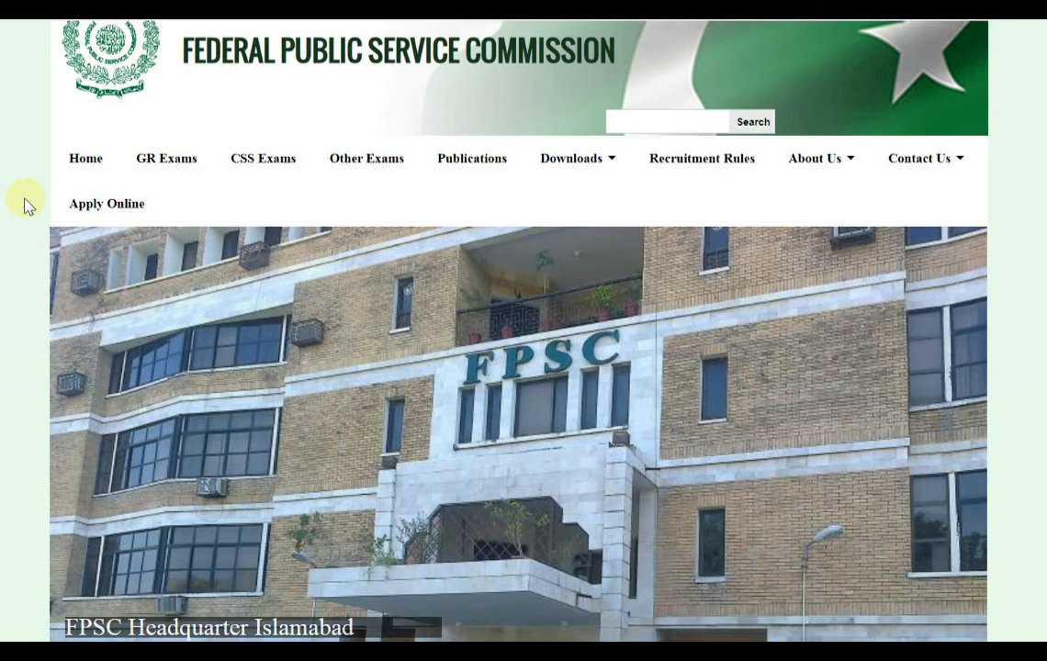
scroll(25, 206, down, 2)
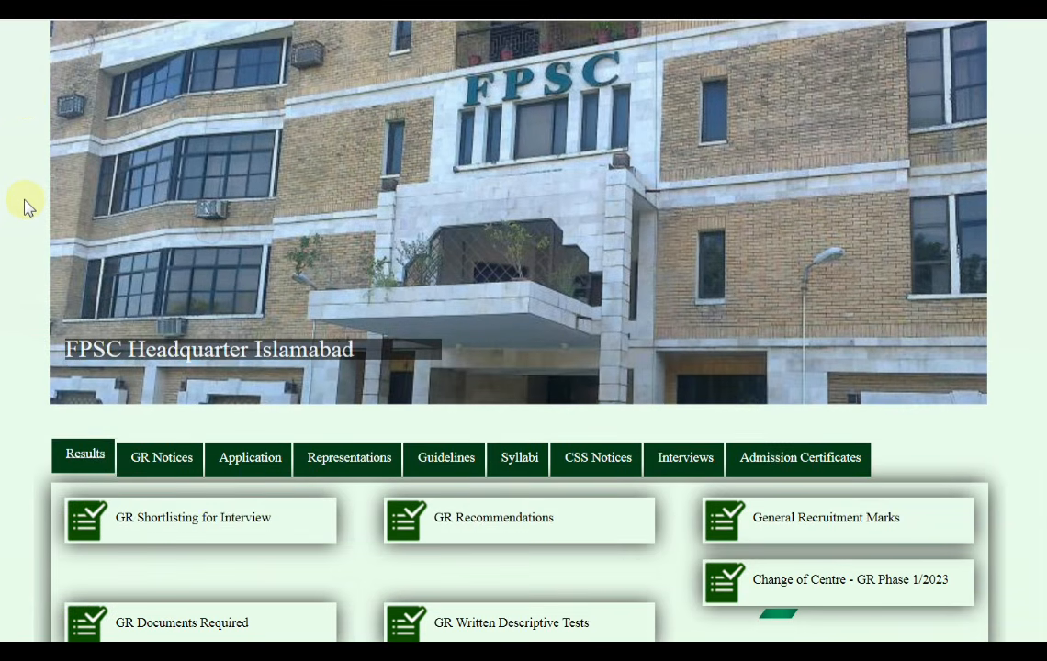
scroll(25, 206, down, 2)
scroll(25, 205, up, 6)
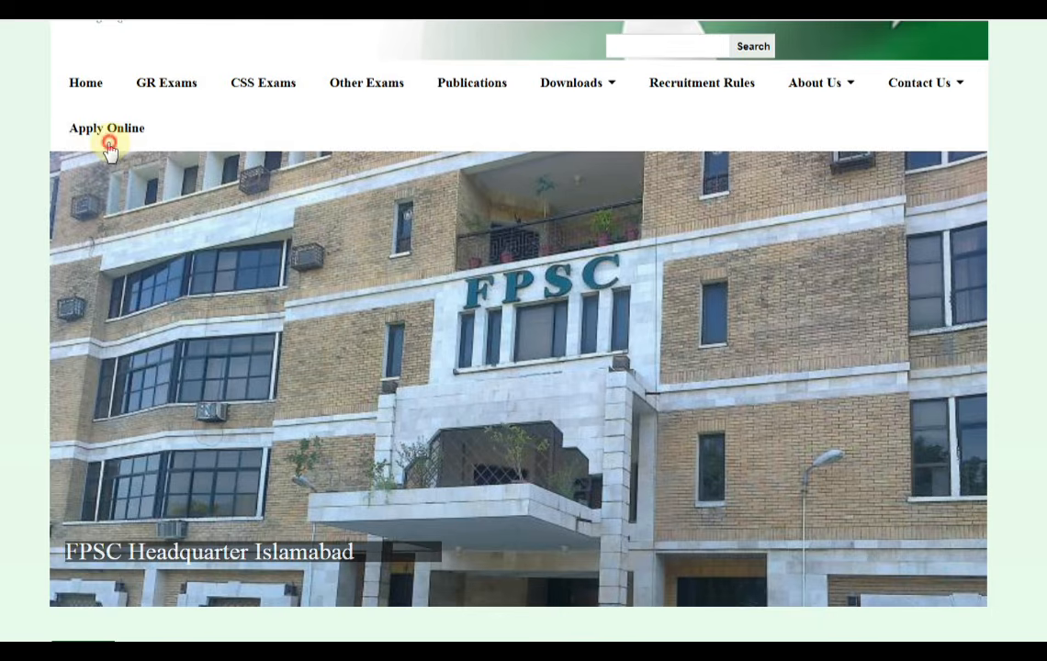
Go to the Apply Online page of the commission's site and open the General Recruitment section
click(109, 145)
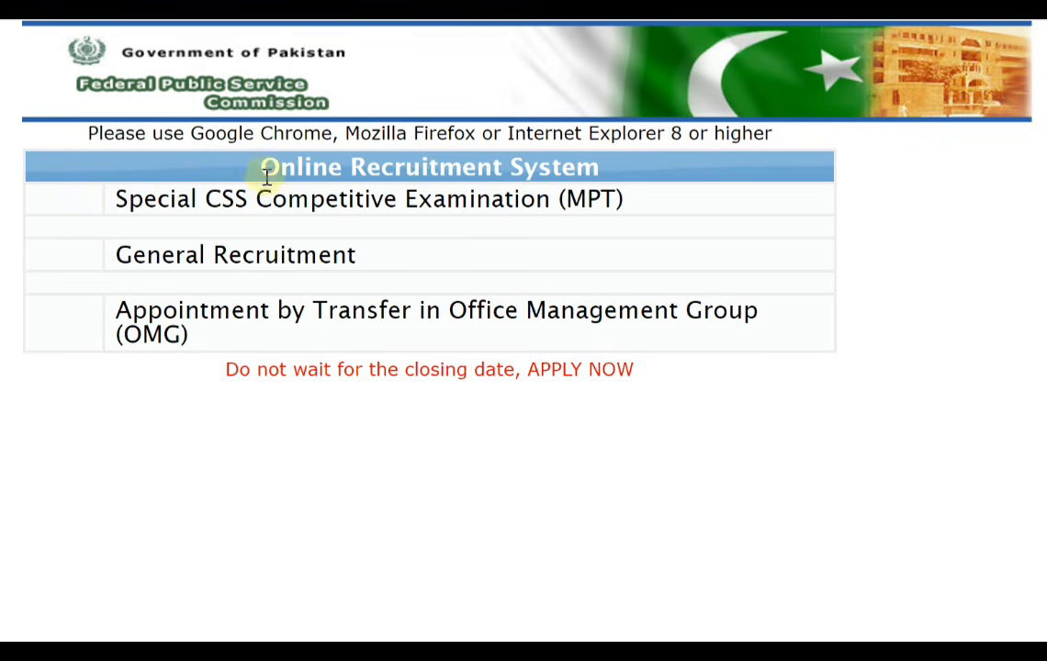
drag(252, 171, 642, 174)
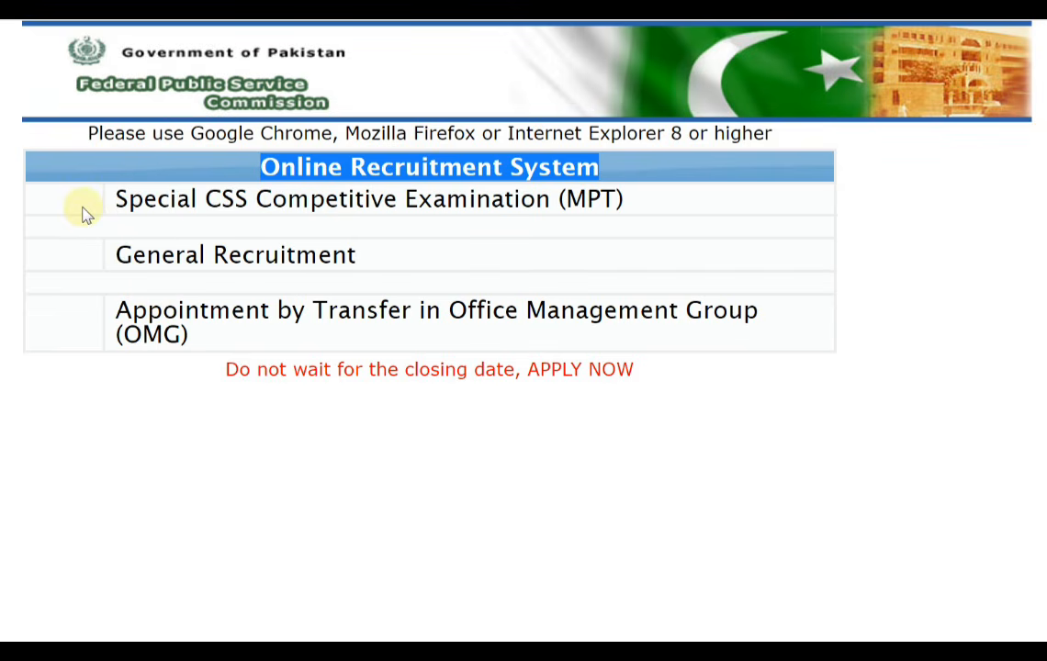
drag(84, 207, 624, 204)
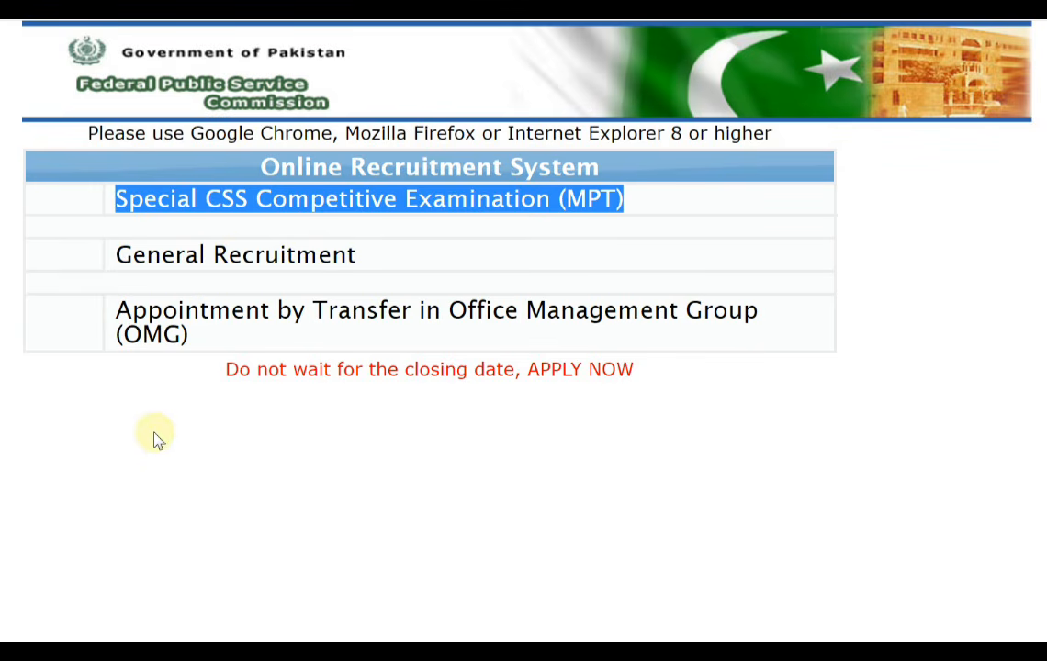
click(203, 267)
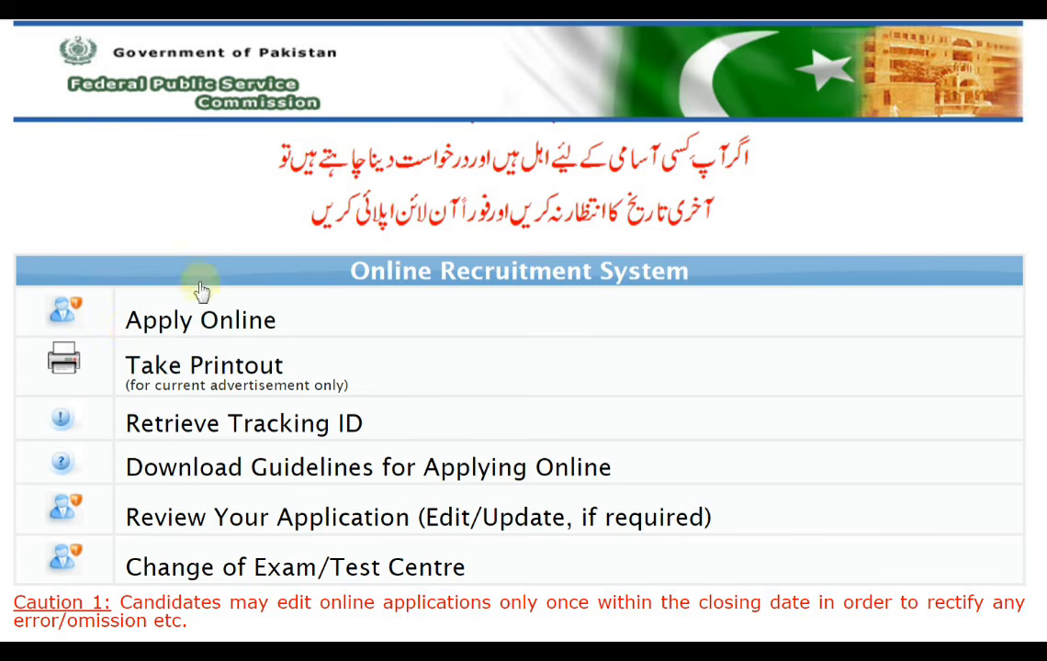
Review the General Recruitment options for applying, printing, retrieving the tracking ID, reviewing the application and changing the exam centre
scroll(217, 259, down, 1)
scroll(220, 262, down, 1)
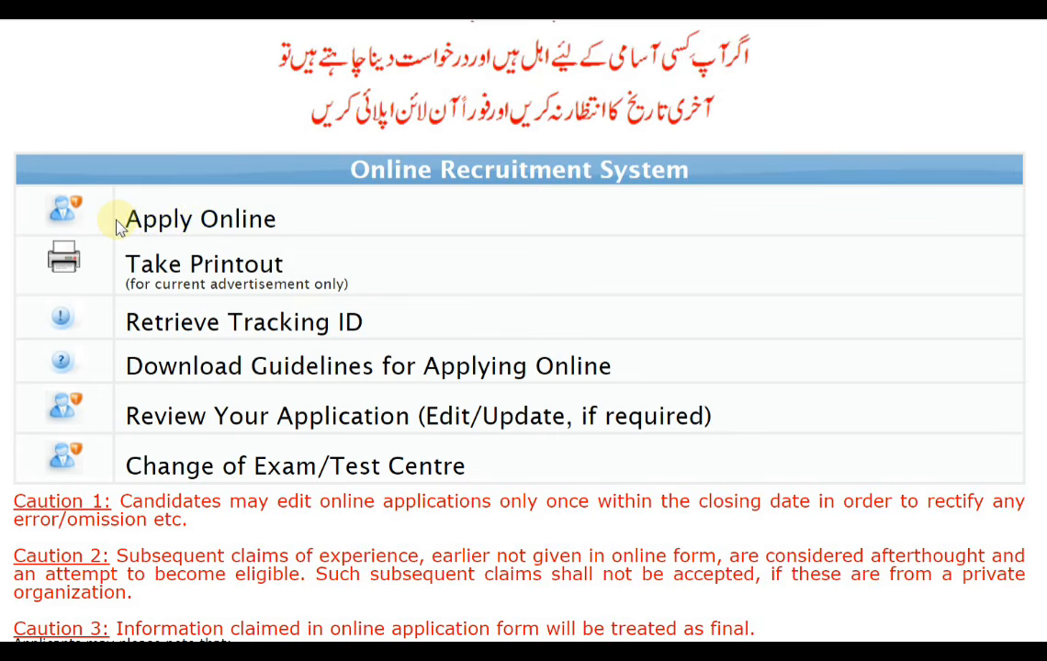
drag(117, 225, 285, 226)
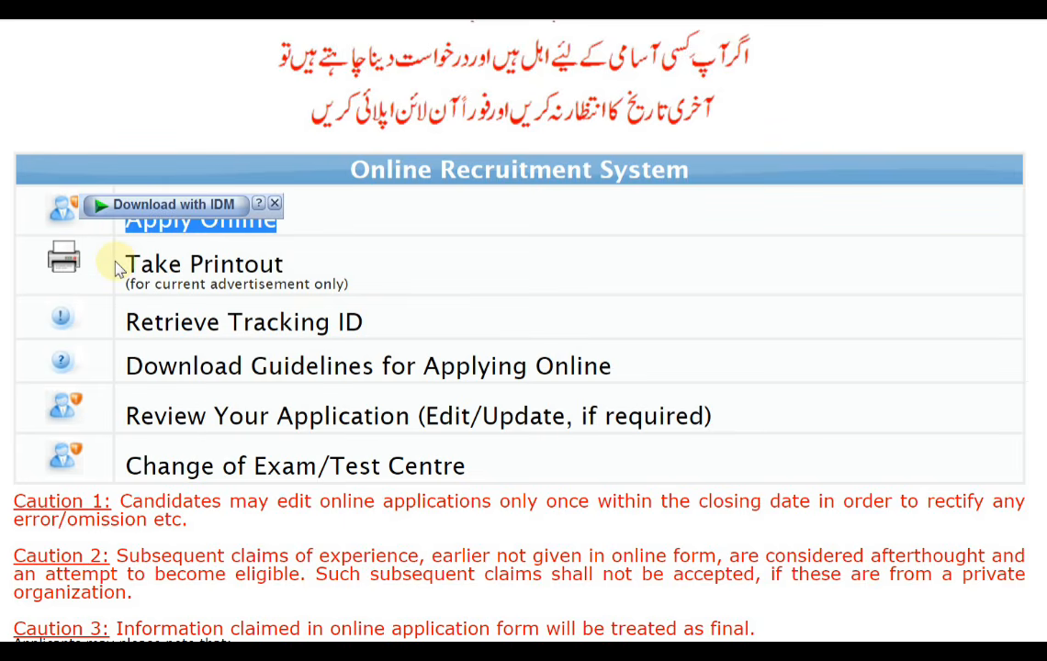
drag(112, 262, 329, 276)
drag(118, 322, 399, 322)
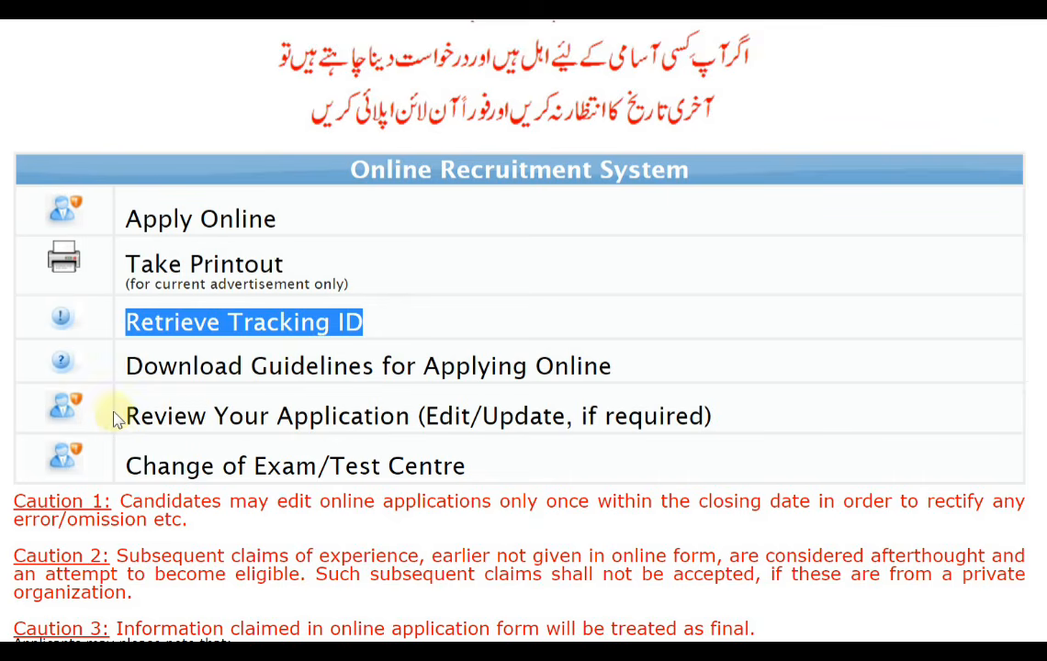
drag(116, 419, 706, 424)
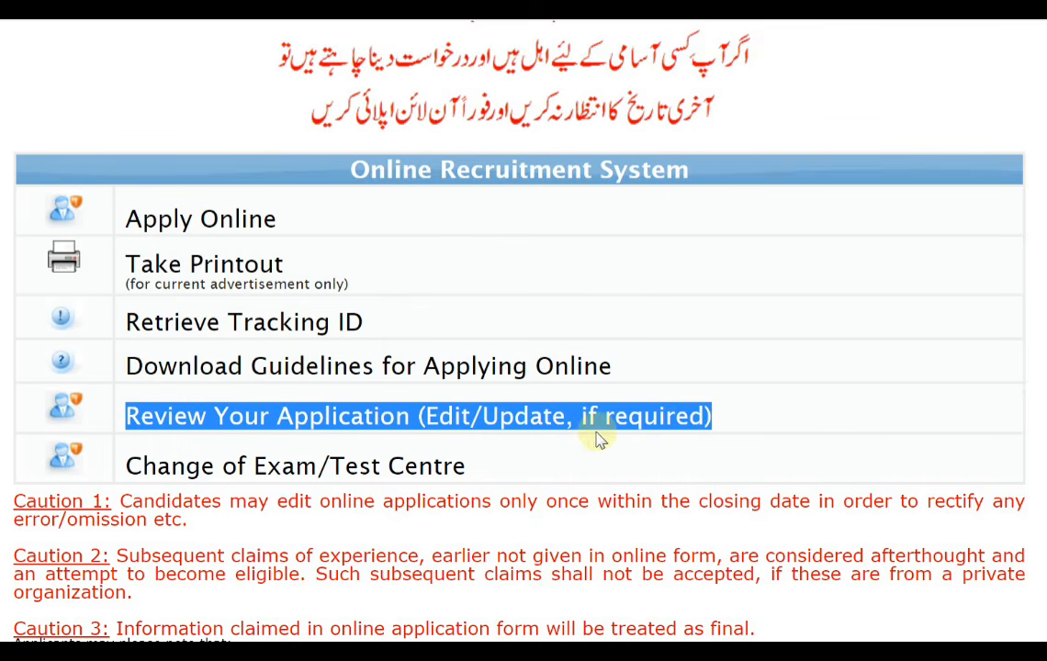
drag(112, 472, 499, 466)
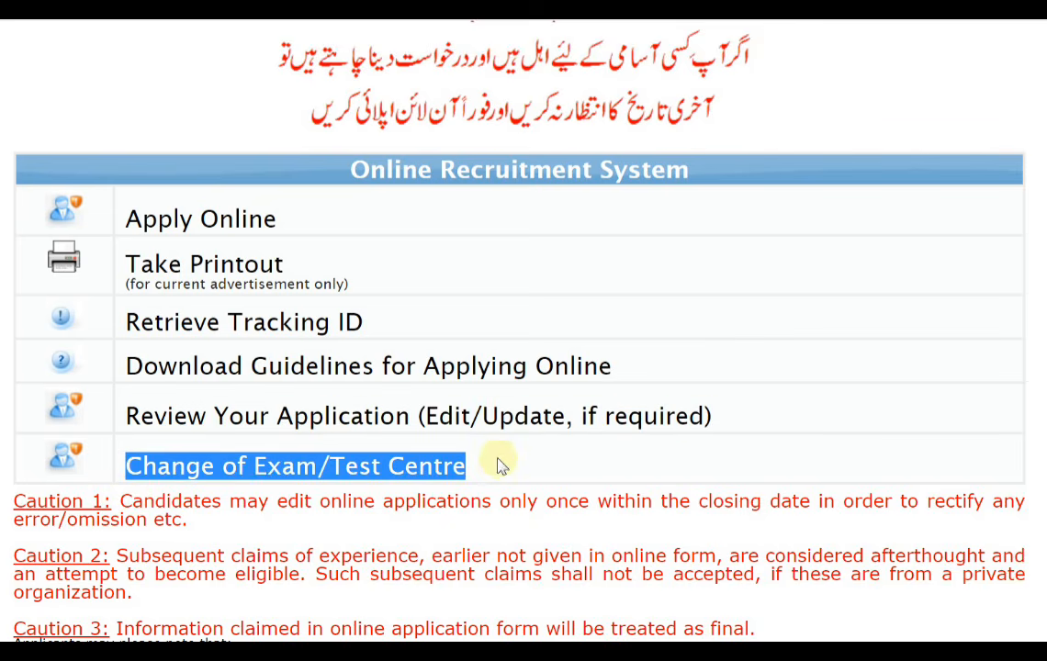
click(190, 104)
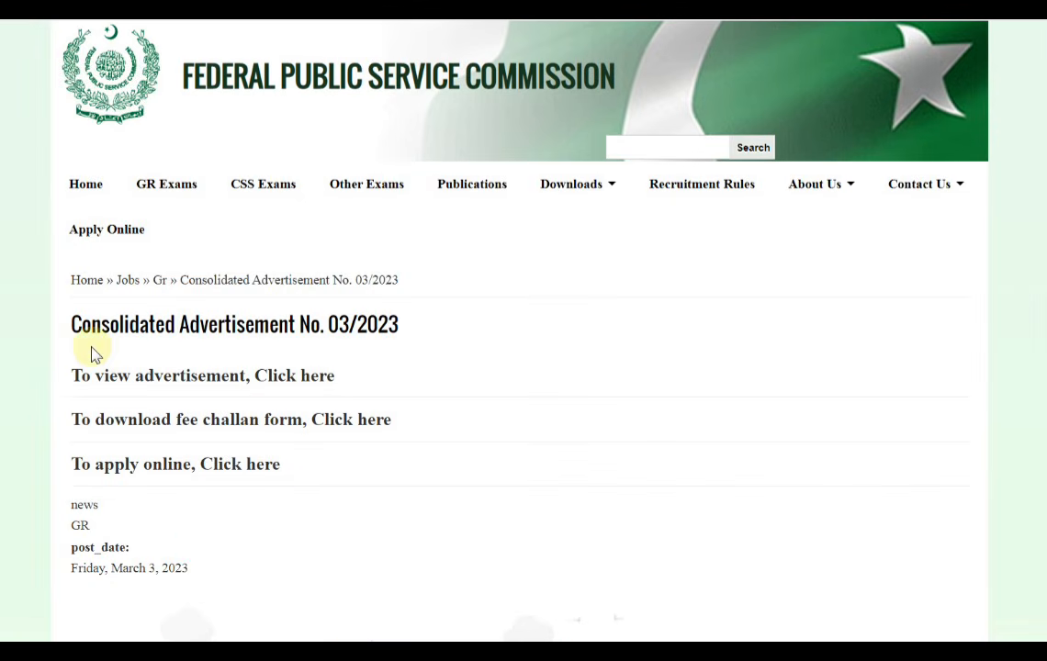
On the Consolidated Advertisement No. 03/2023 page, open the link for downloading the fee challan form
drag(56, 334, 439, 329)
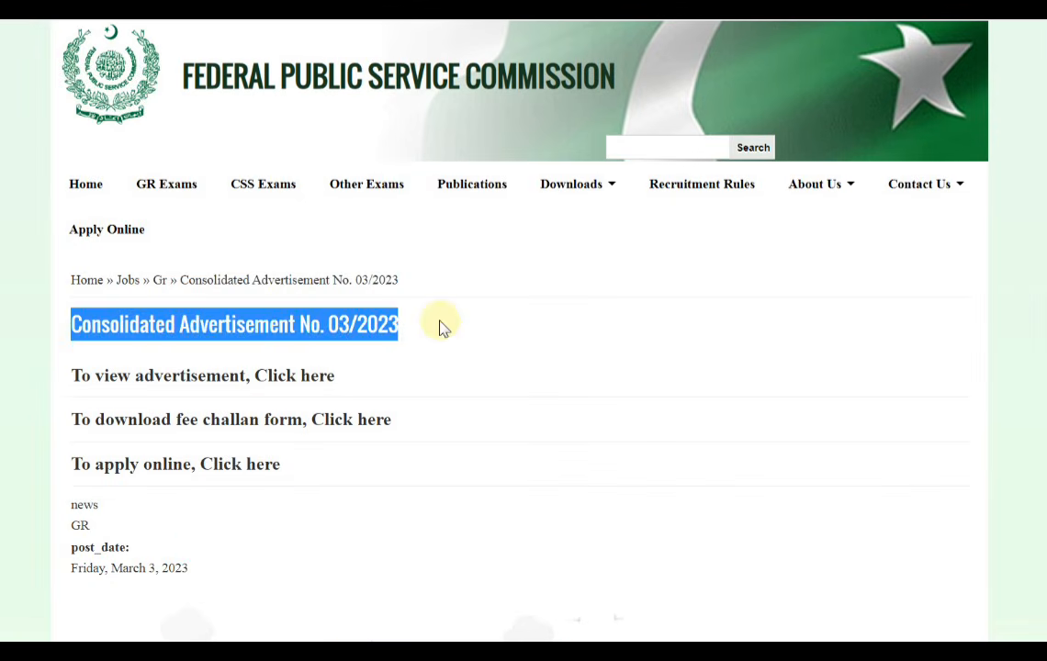
click(35, 351)
drag(49, 418, 395, 437)
click(28, 395)
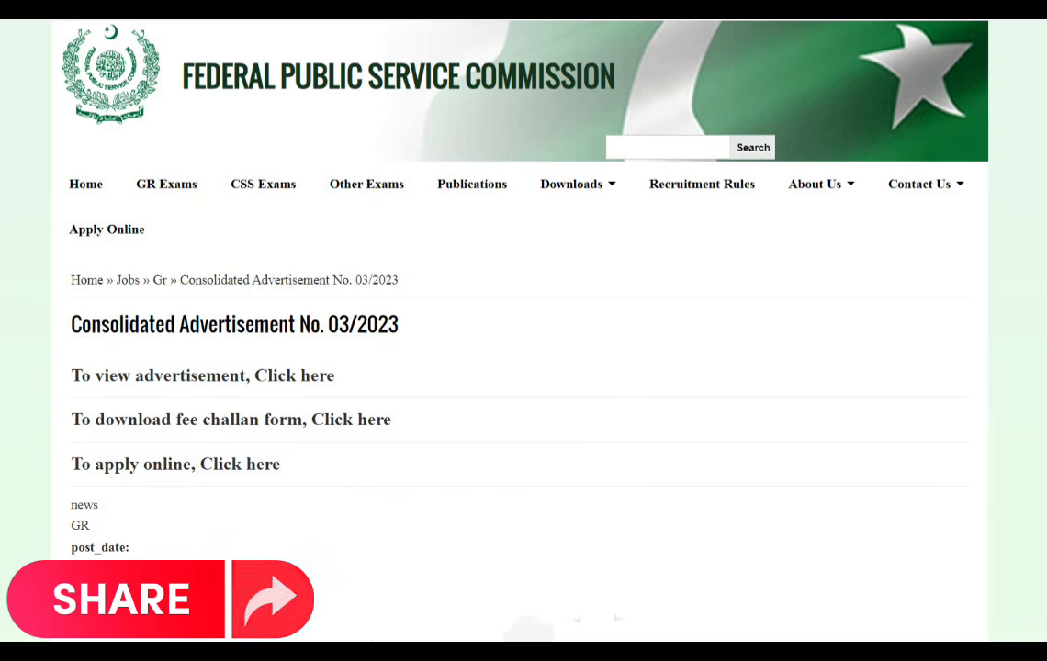
click(351, 424)
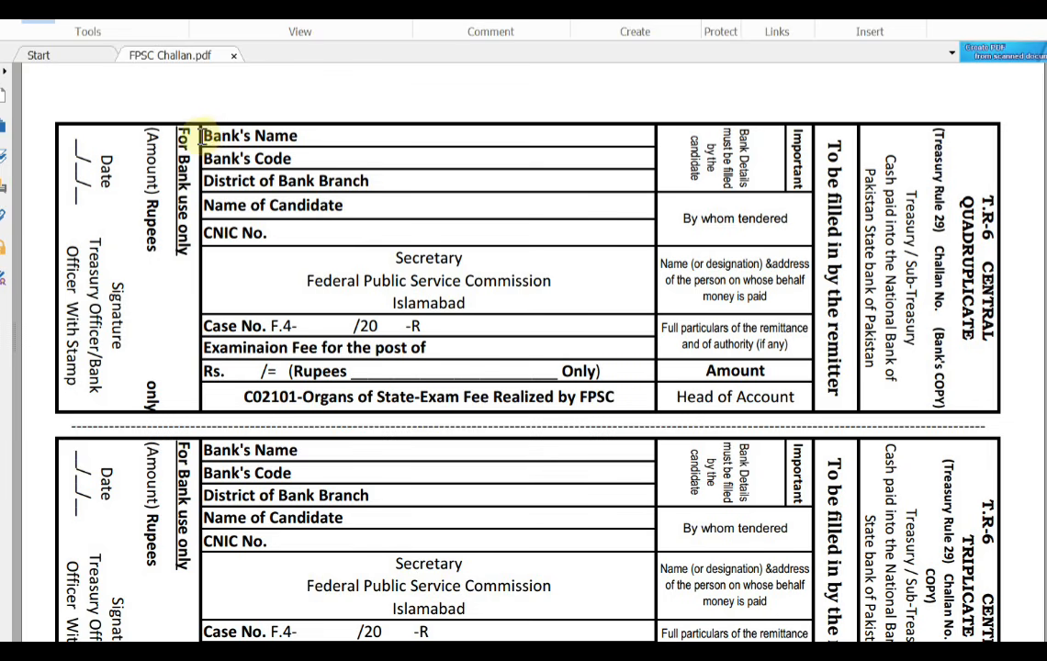
Examine the first challan copy's fields for bank name, bank code, branch district, candidate name and CNIC number
drag(205, 137, 314, 131)
click(317, 138)
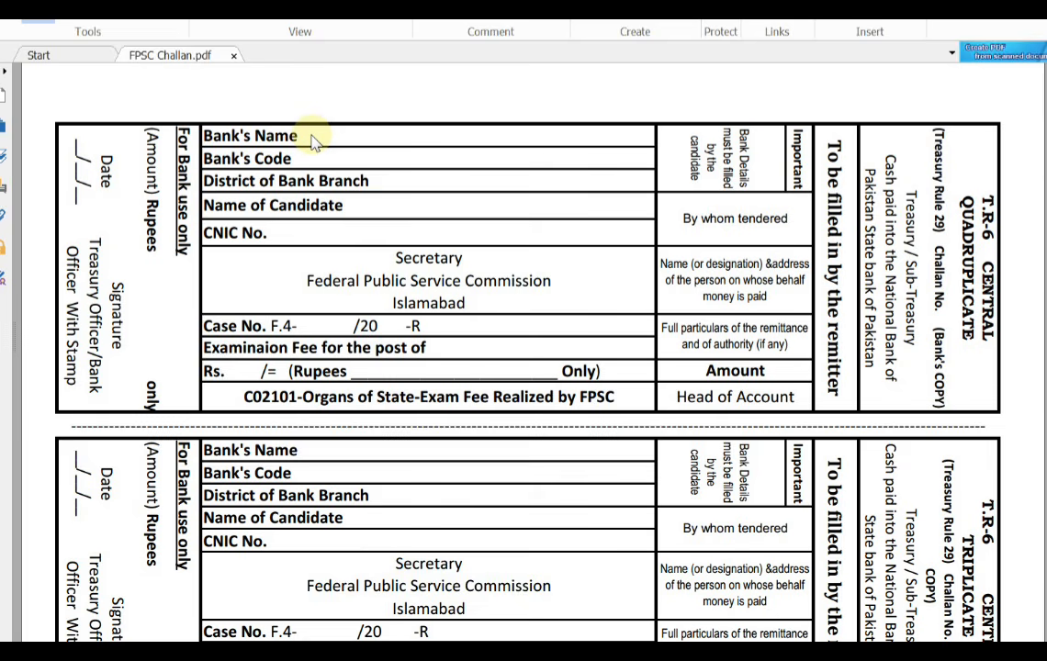
click(313, 139)
click(321, 137)
drag(309, 157, 619, 167)
drag(310, 151, 589, 162)
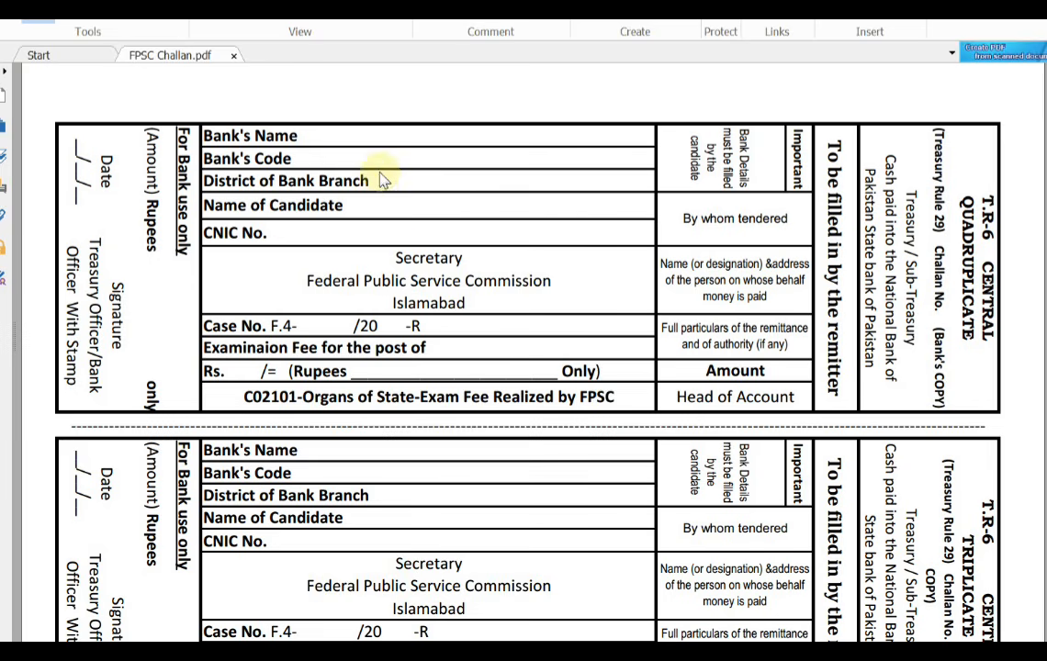
drag(380, 174, 613, 188)
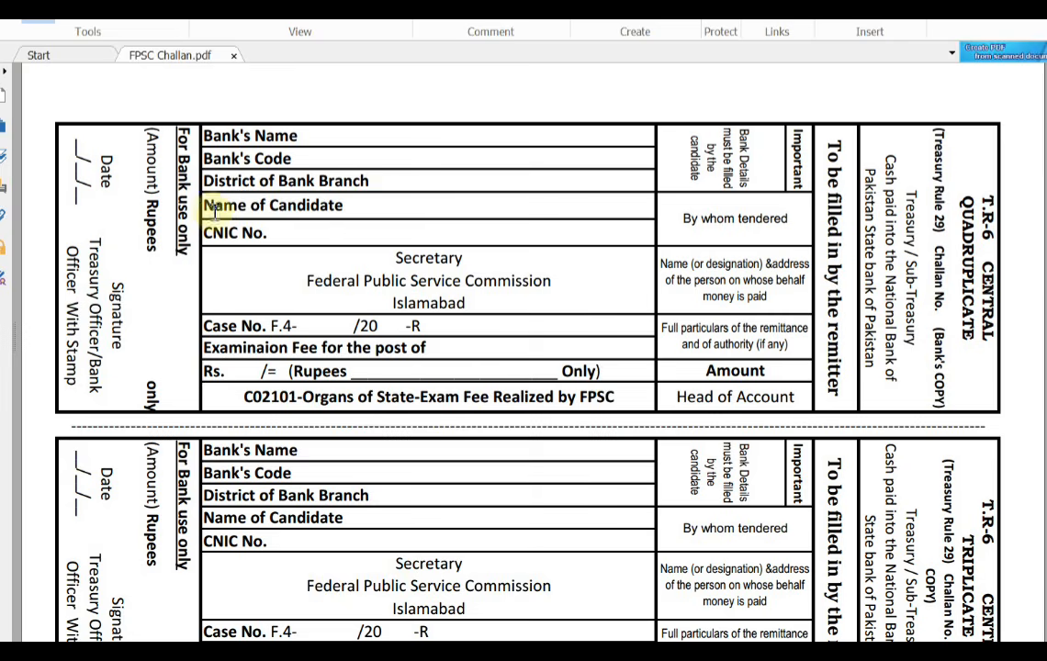
drag(208, 205, 392, 206)
click(398, 203)
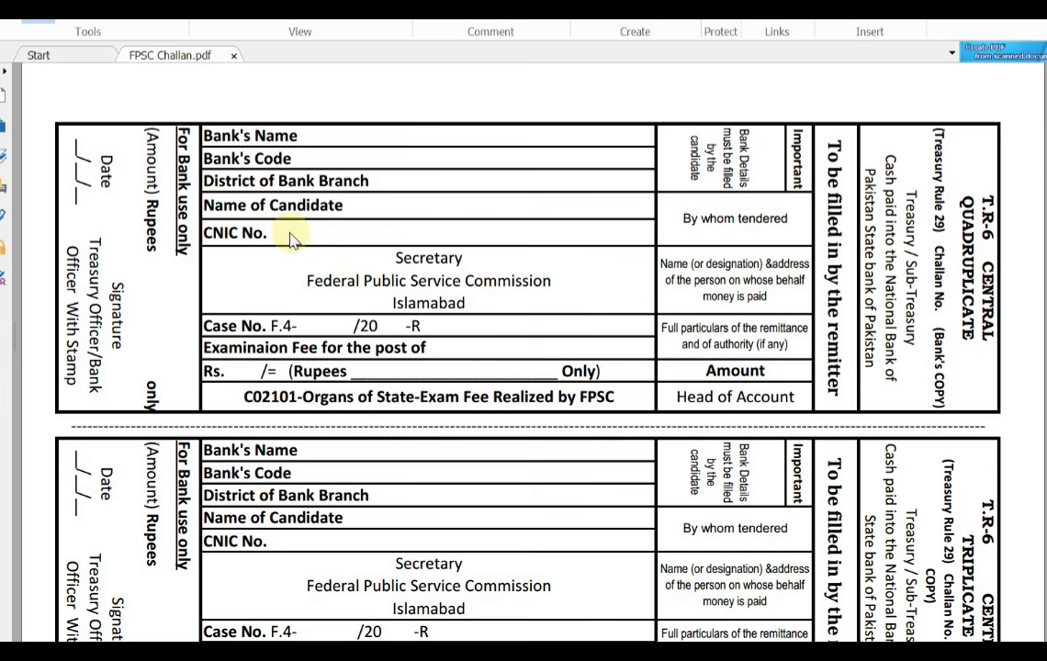
drag(297, 232, 599, 241)
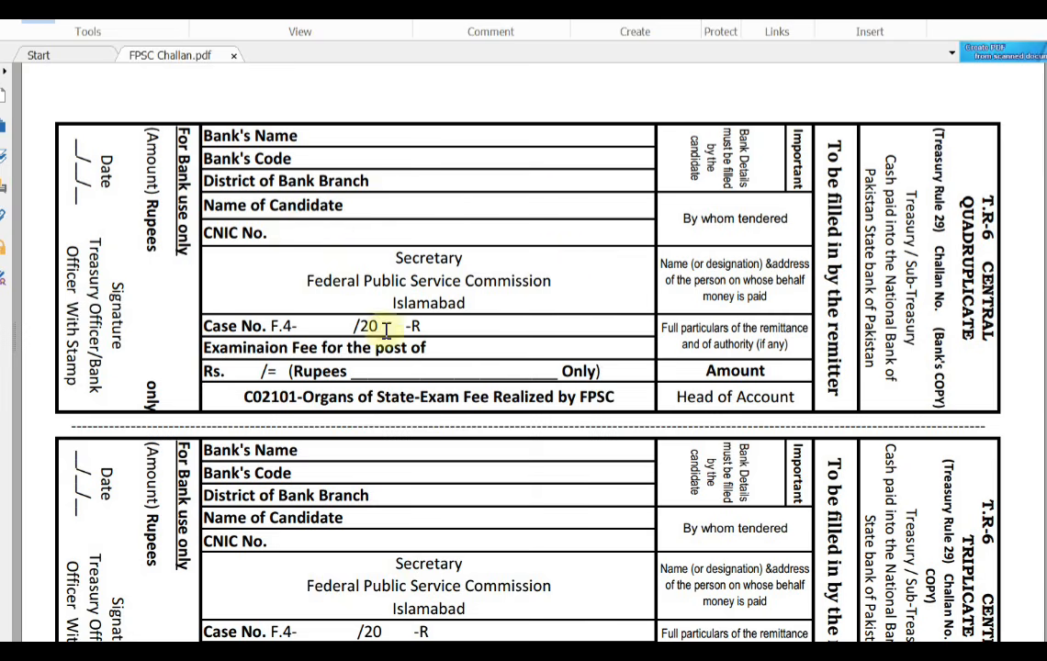
Compare the challan's Case No. field with the case number of entry 50 in the consolidated advertisement PDF
drag(273, 332, 300, 332)
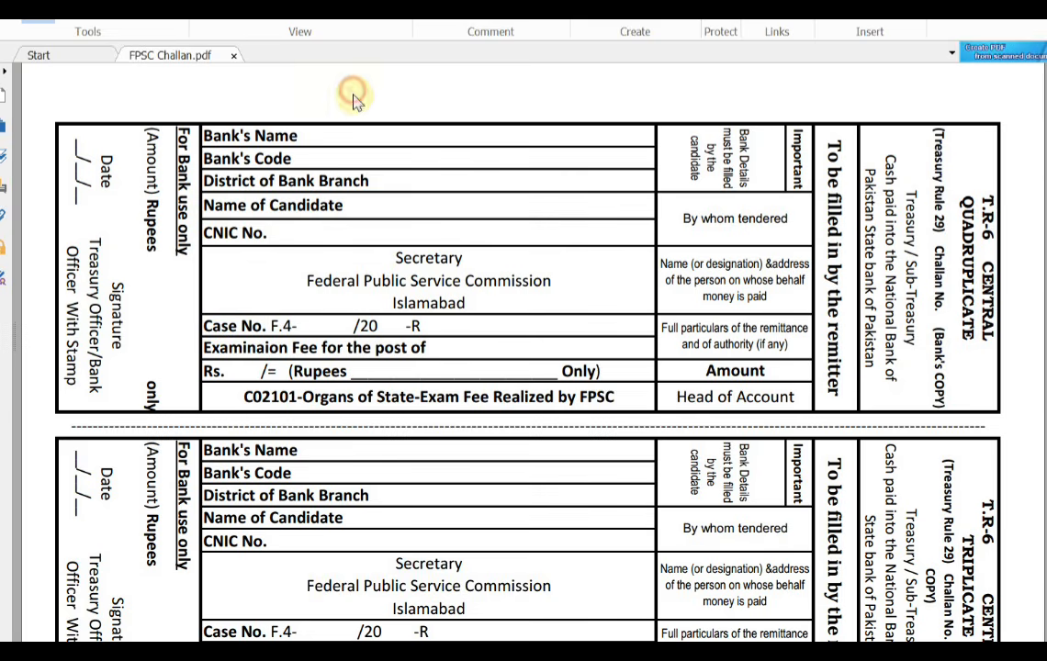
click(363, 323)
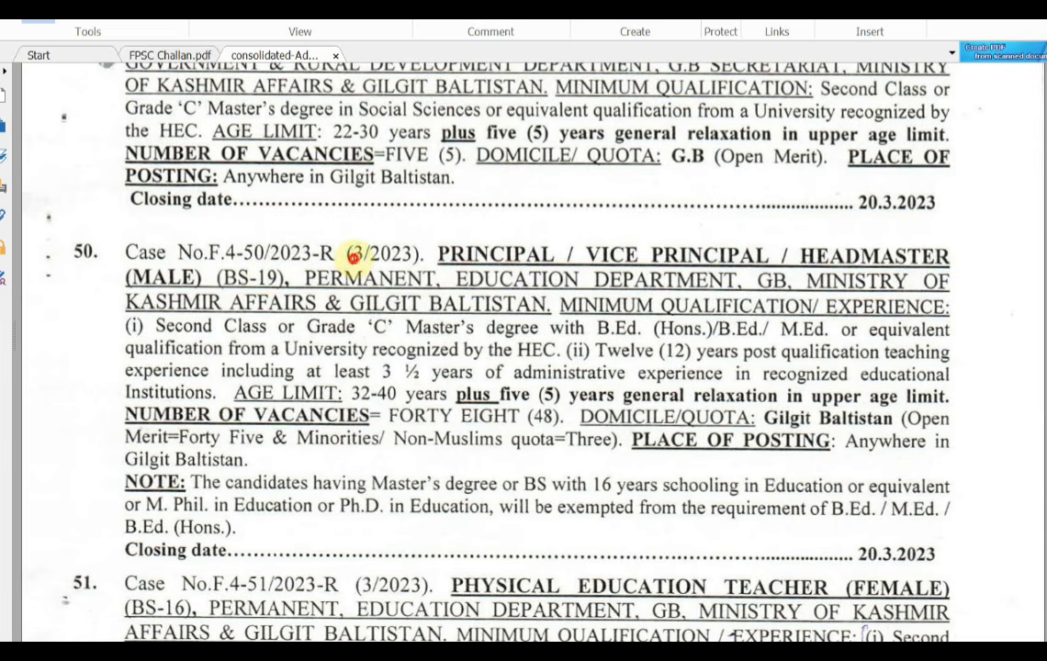
drag(336, 233, 422, 268)
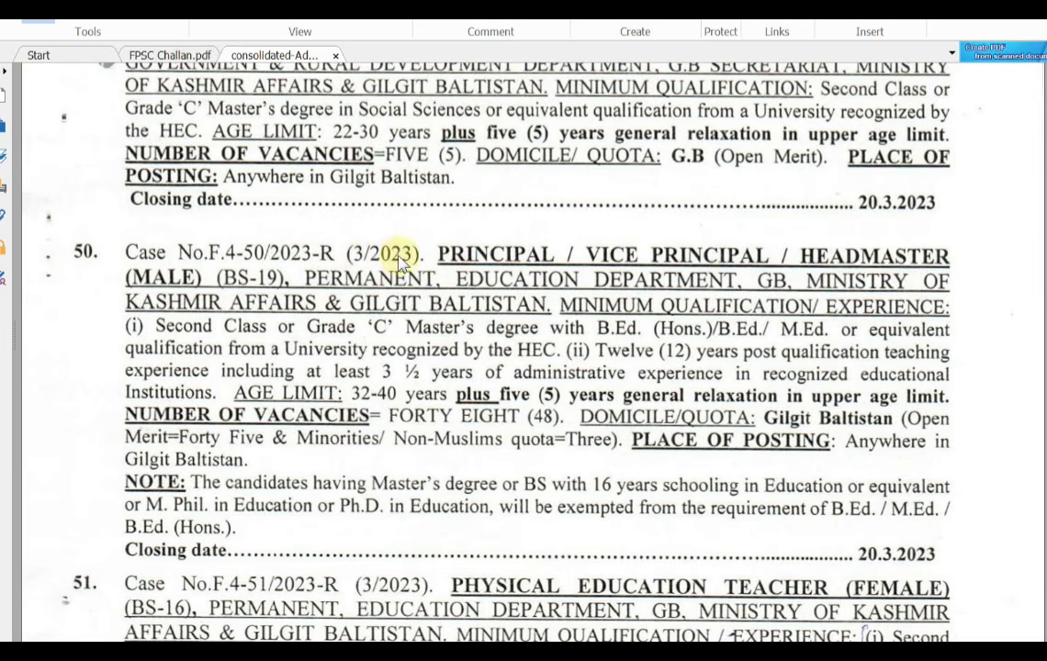
mouse_move(282, 654)
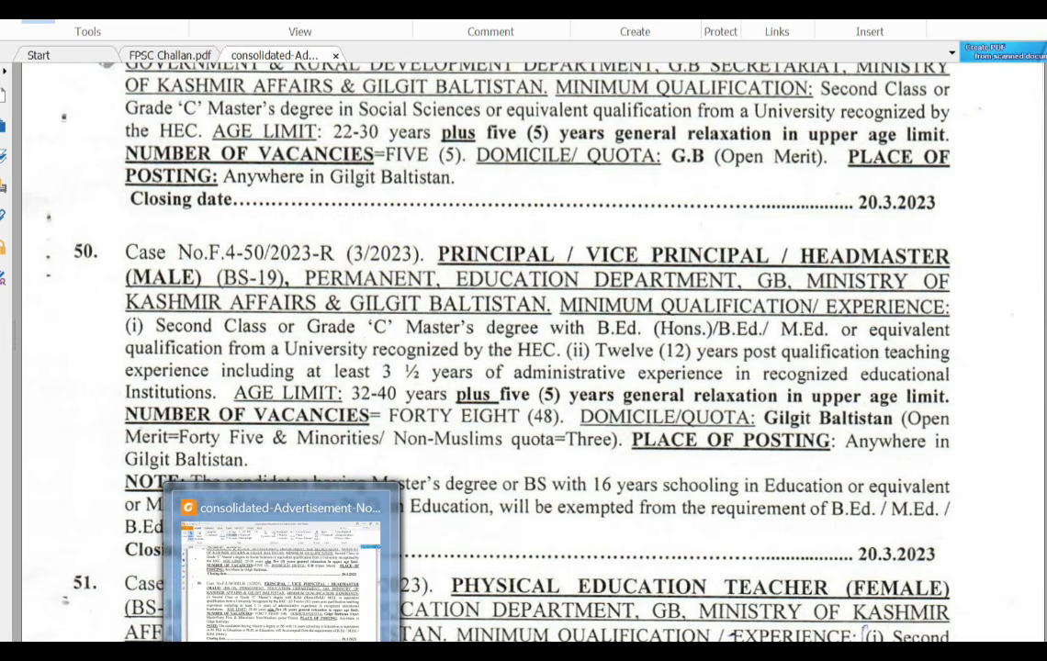
drag(302, 326, 451, 325)
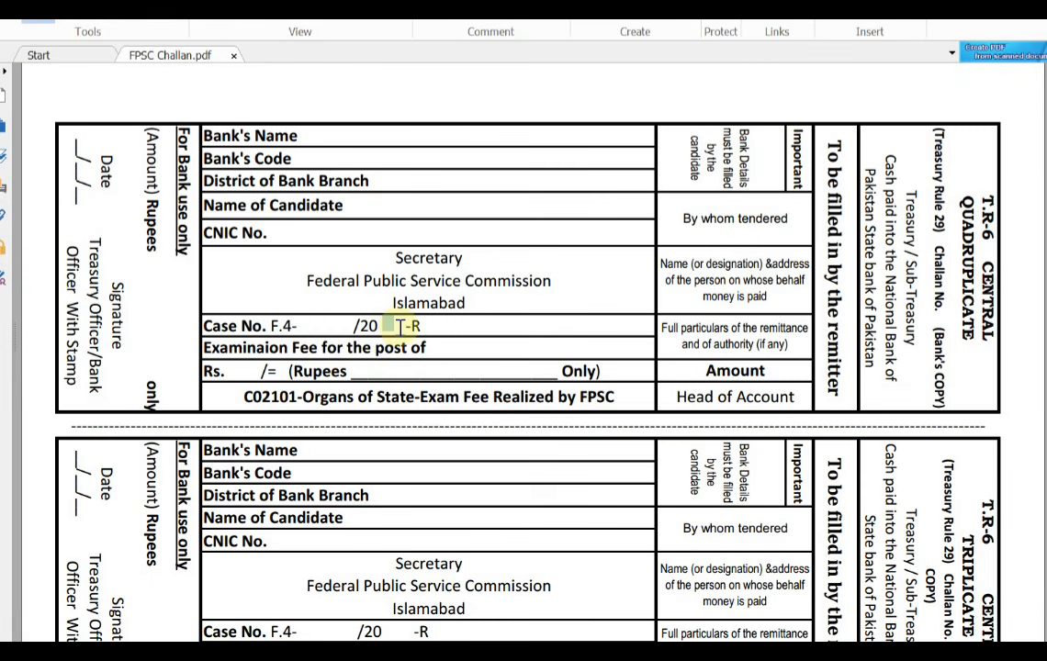
click(439, 327)
click(451, 329)
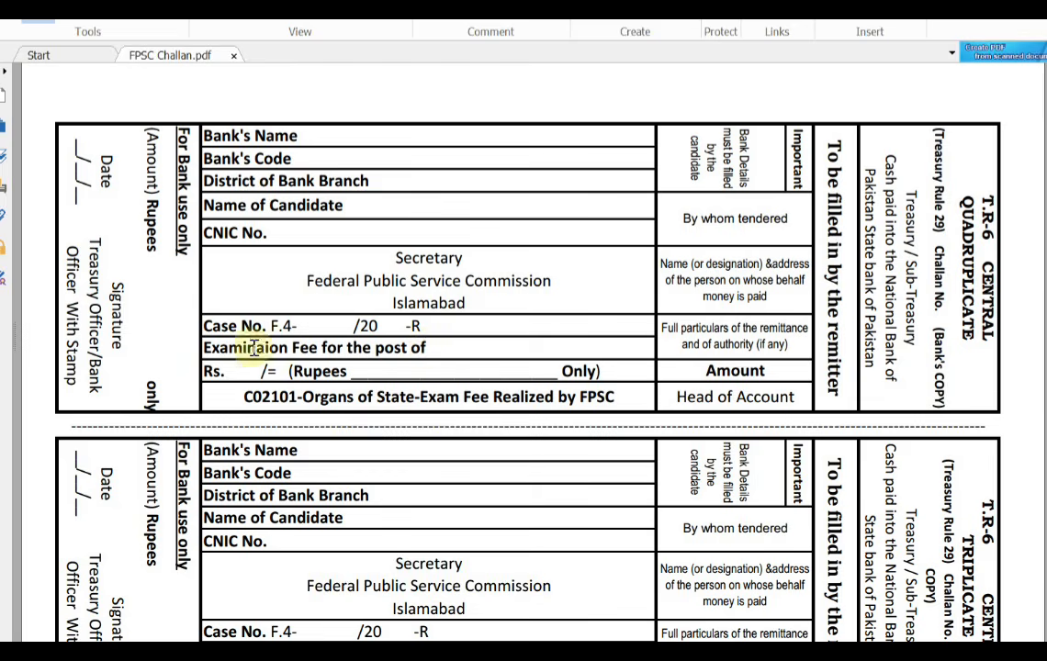
Examine the challan's examination post field and bank-use-only section, then view the triplicate, duplicate and original copies
drag(433, 346, 461, 348)
click(433, 346)
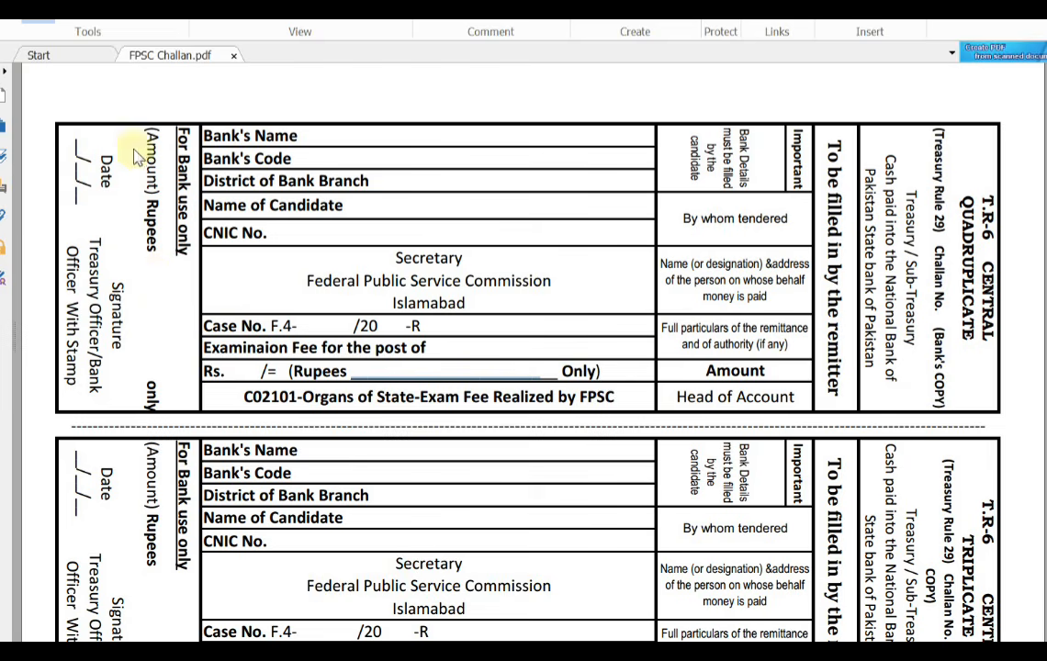
drag(127, 140, 161, 352)
click(153, 276)
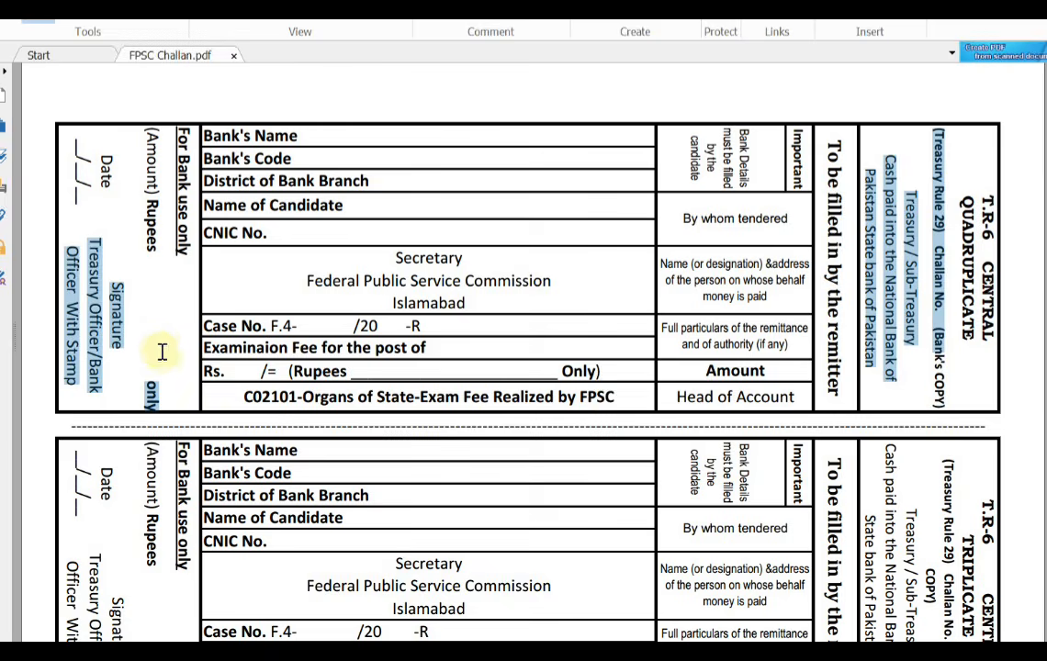
click(158, 354)
scroll(486, 430, down, 4)
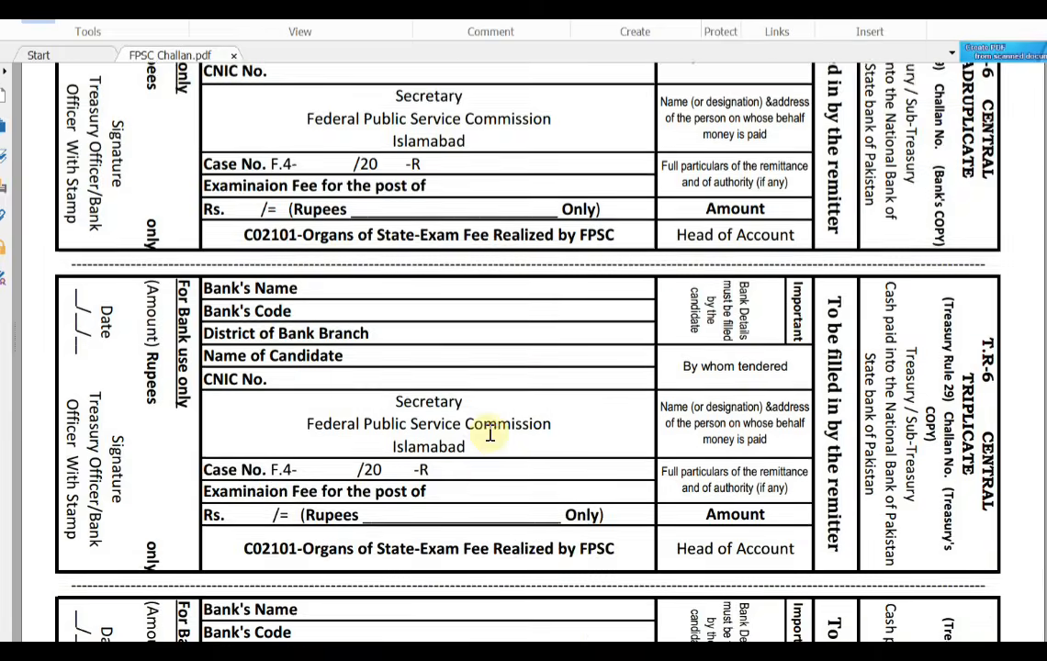
scroll(422, 395, down, 4)
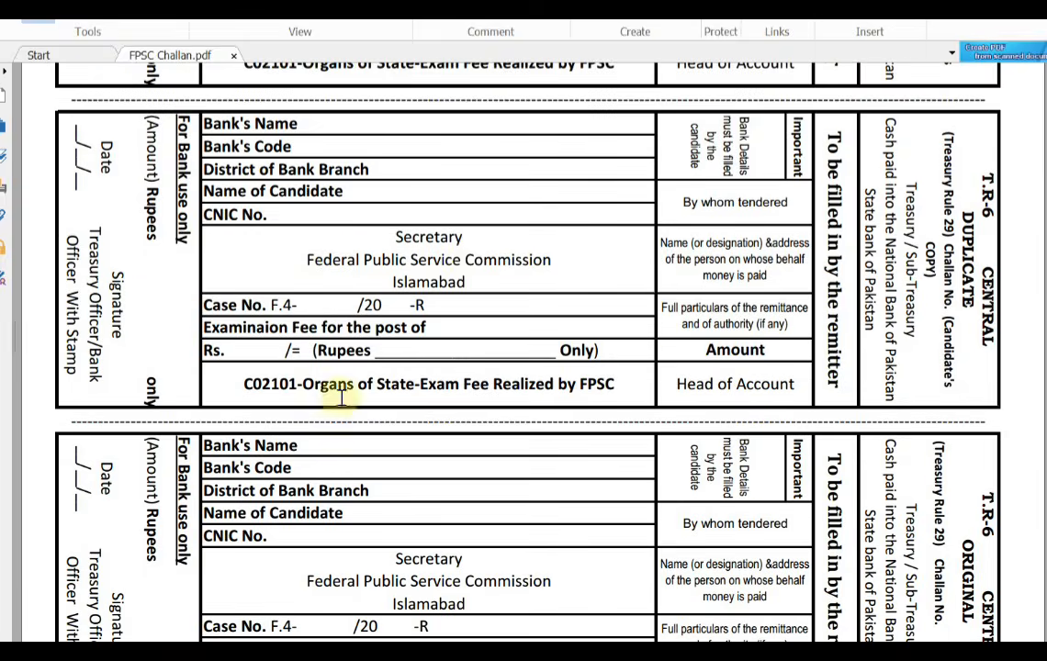
Look over the challan's duplicate and original copies, and open Apply Online in the Online Recruitment System
scroll(303, 422, down, 1)
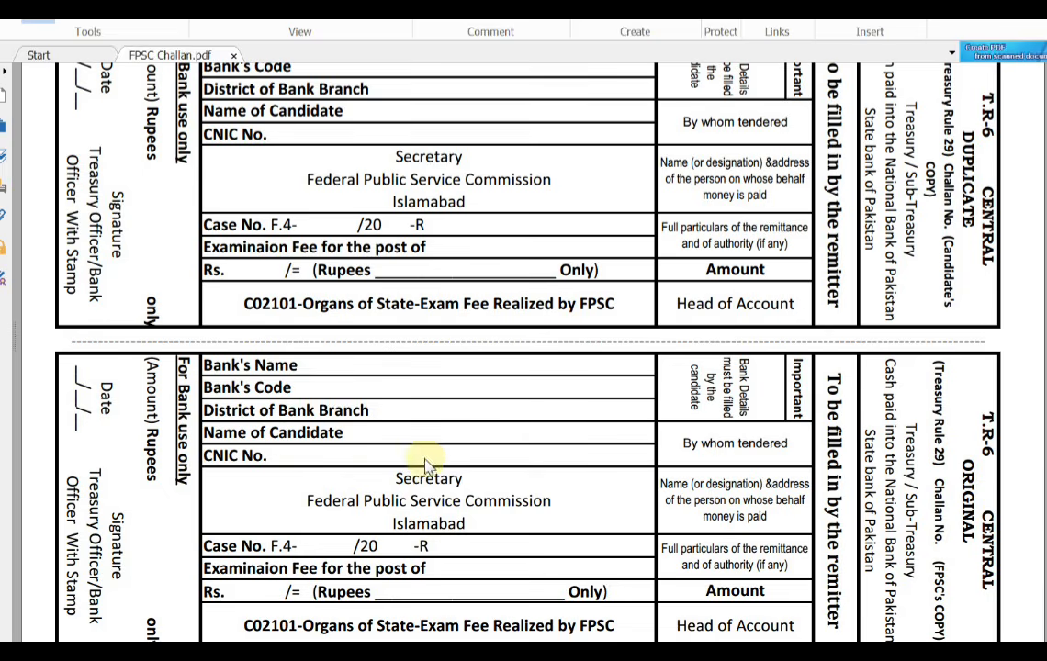
scroll(431, 473, up, 2)
scroll(436, 487, up, 9)
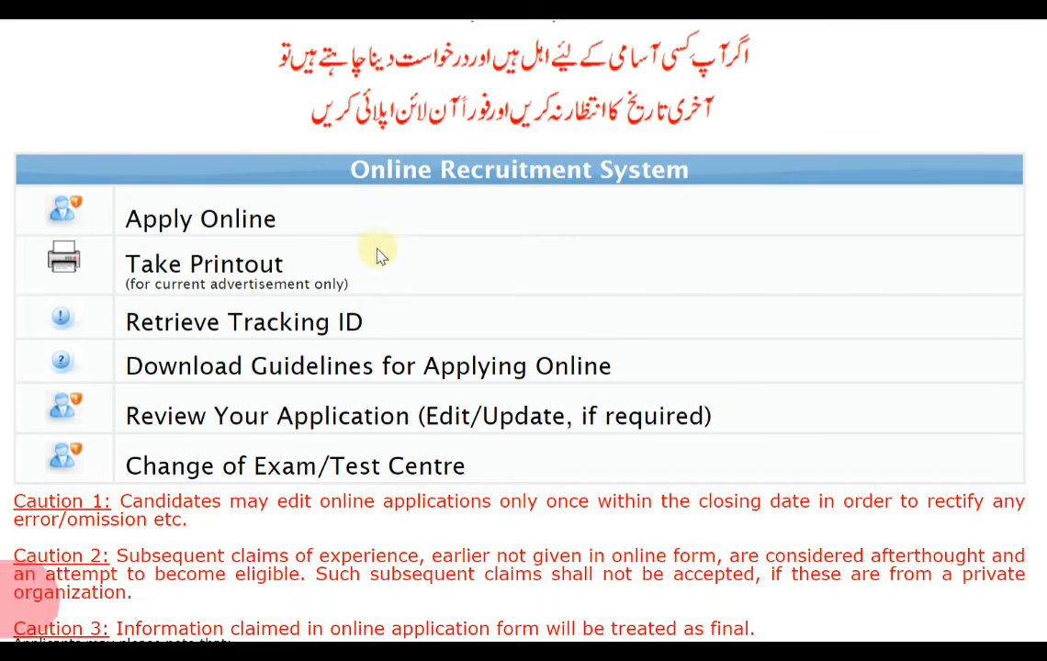
click(204, 222)
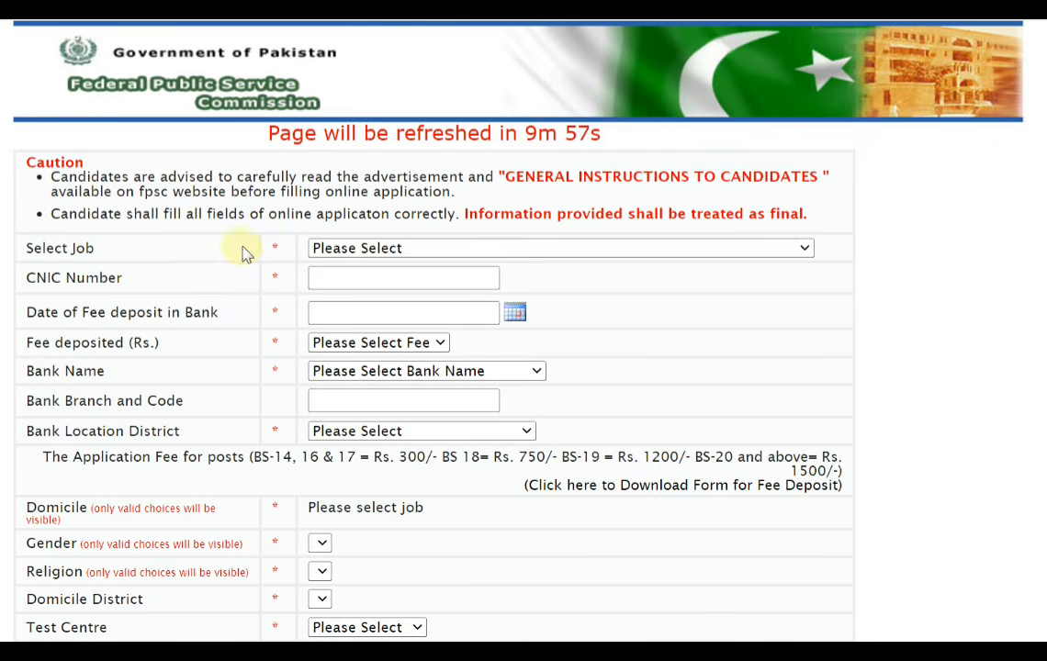
Select job F.4-46/2023-R [INSPECTOR (INVESTIGATION)], review its job details and choose to apply for it
click(360, 250)
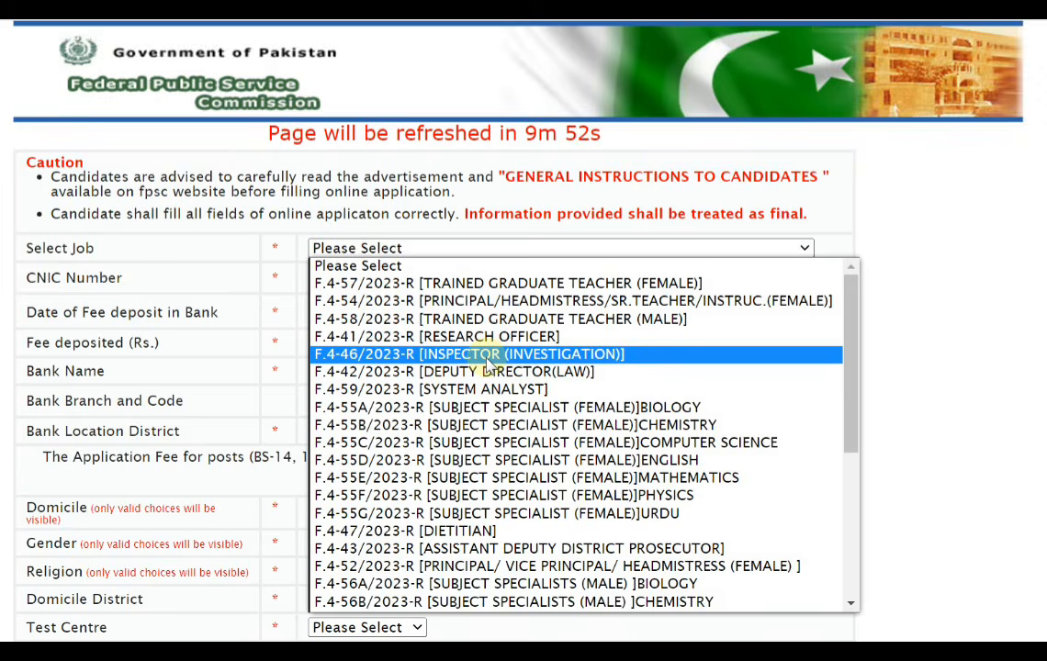
drag(851, 368, 848, 300)
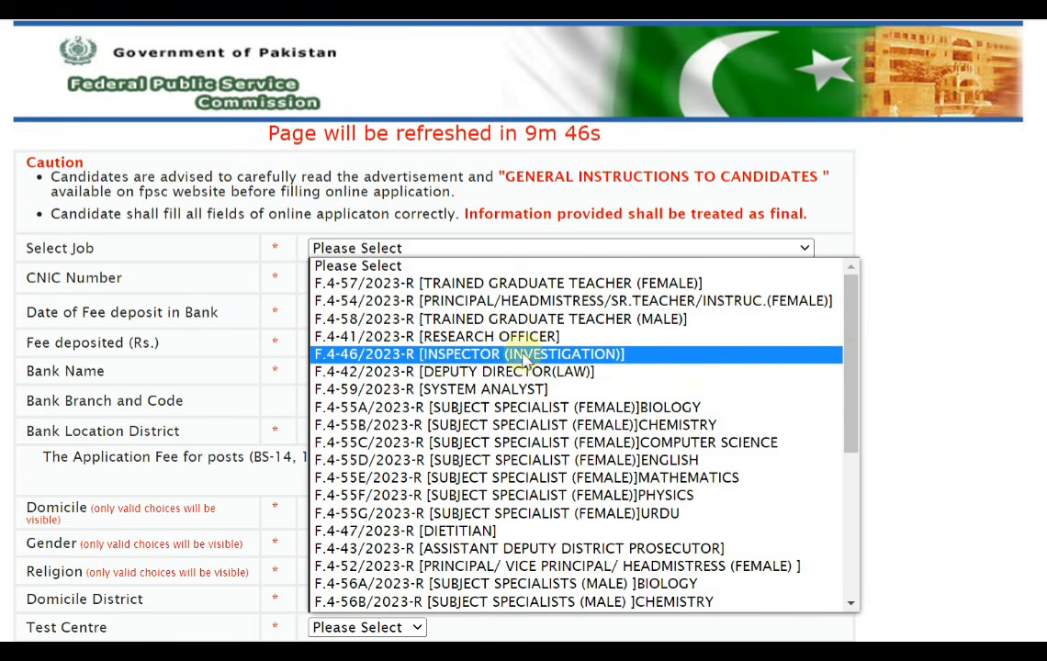
click(476, 357)
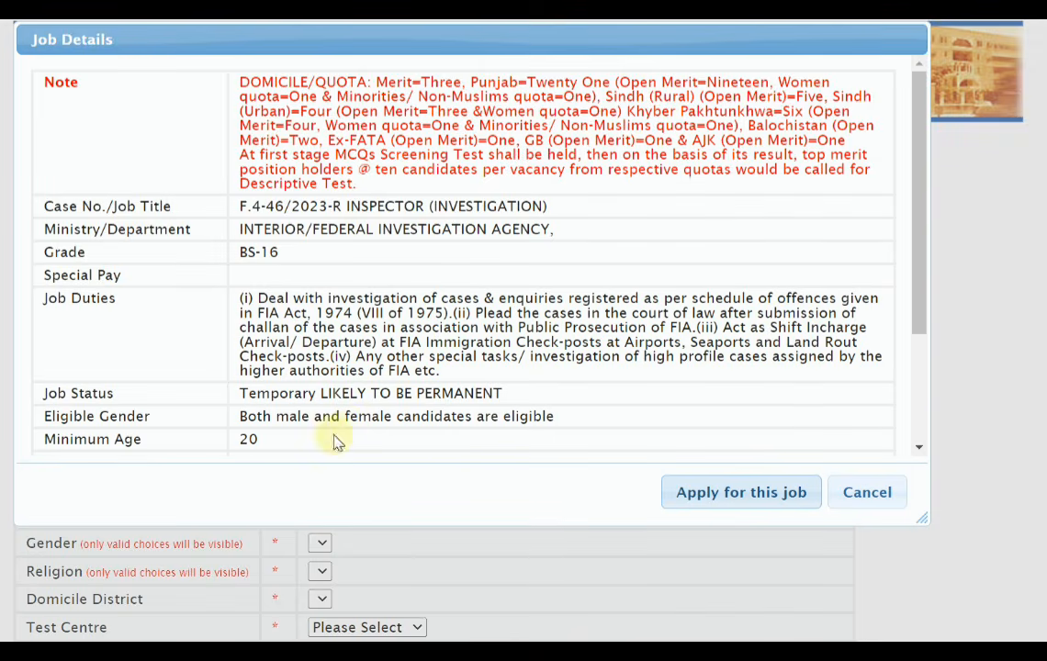
drag(921, 304, 917, 217)
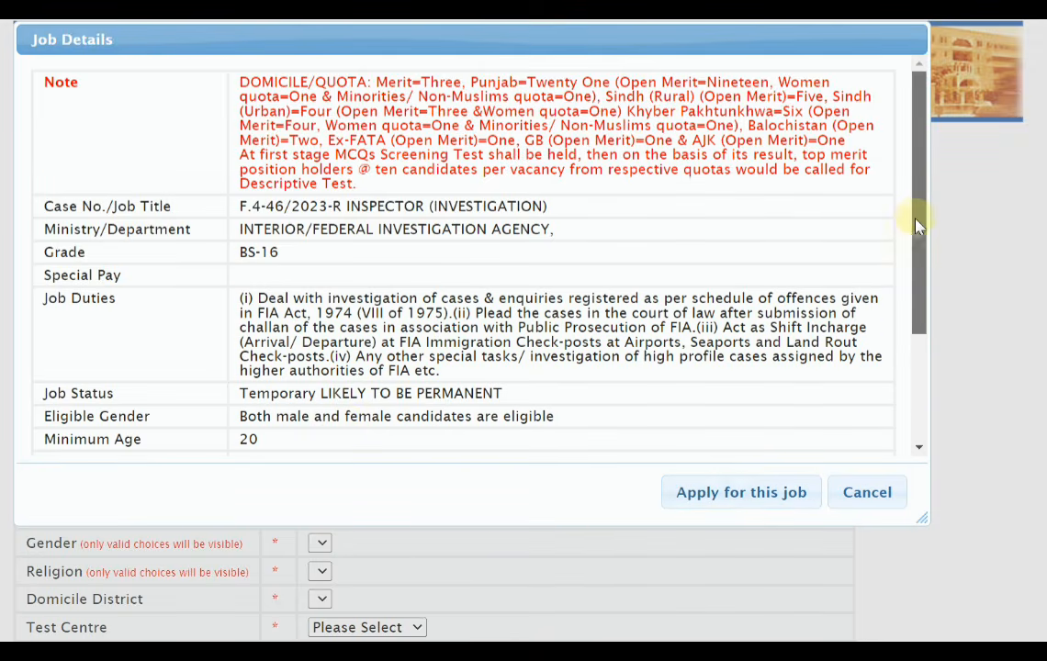
click(767, 496)
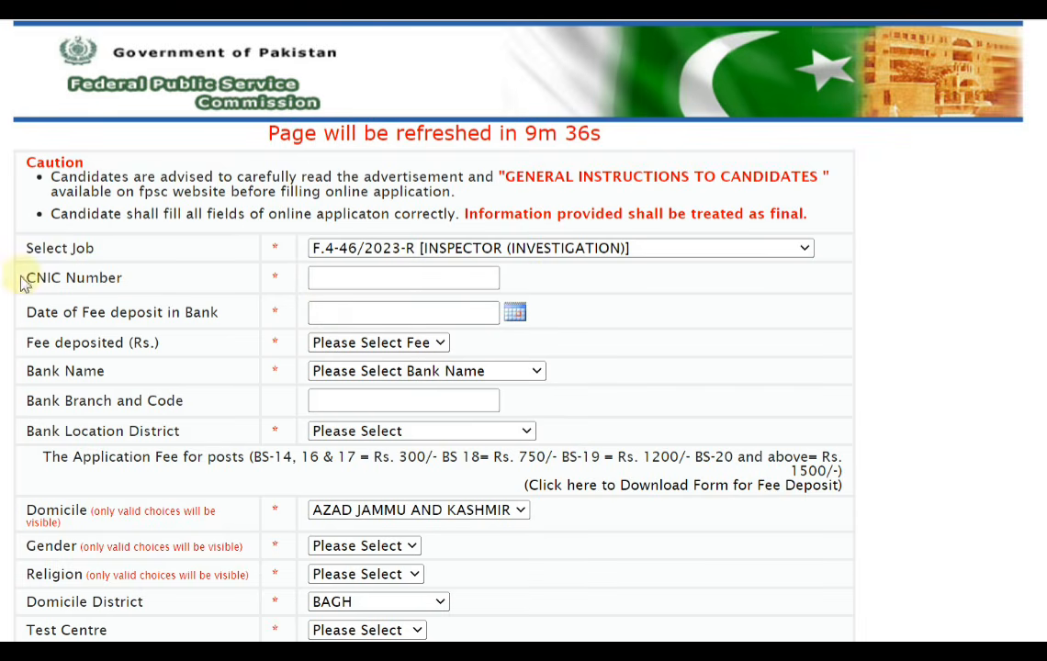
Point out the CNIC Number field and set the date of fee deposit in bank to 04-03-2023
drag(24, 282, 159, 290)
click(369, 278)
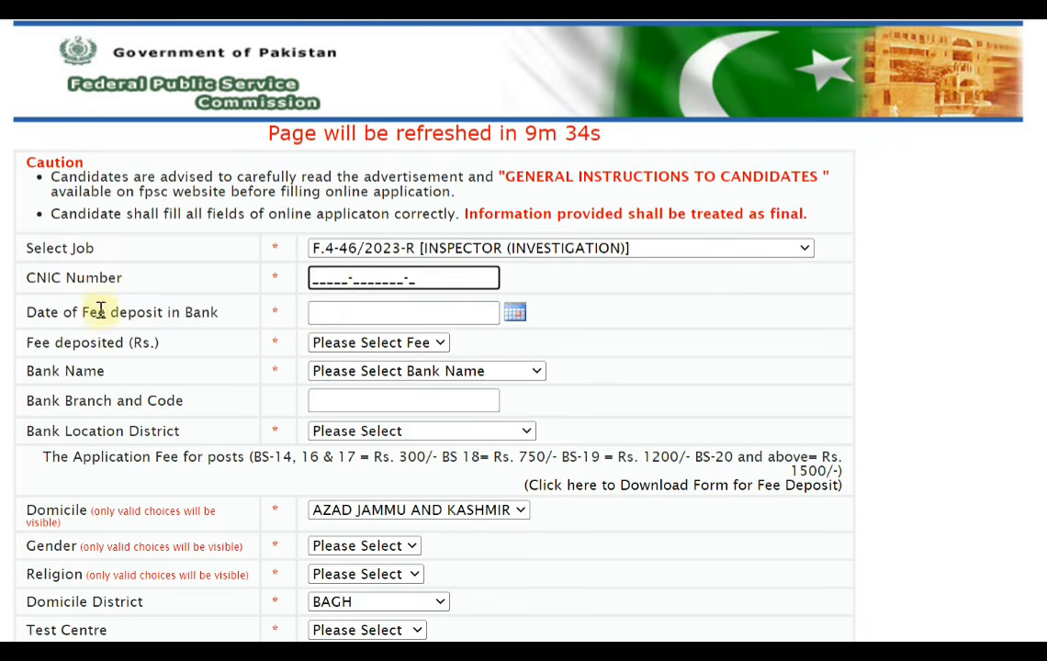
drag(106, 312, 210, 314)
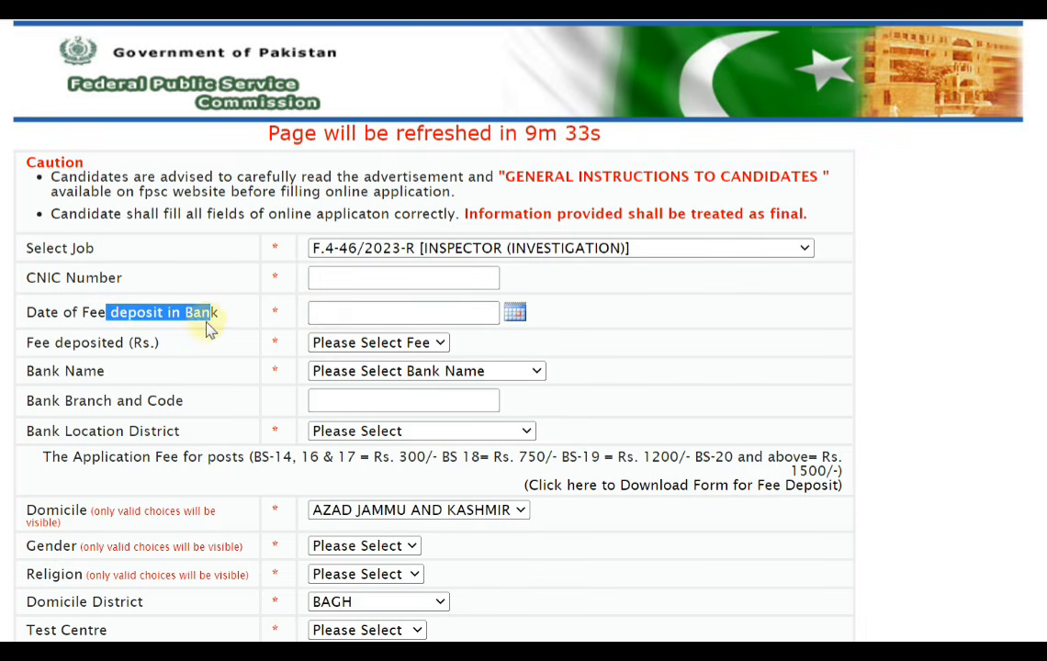
click(414, 314)
click(515, 315)
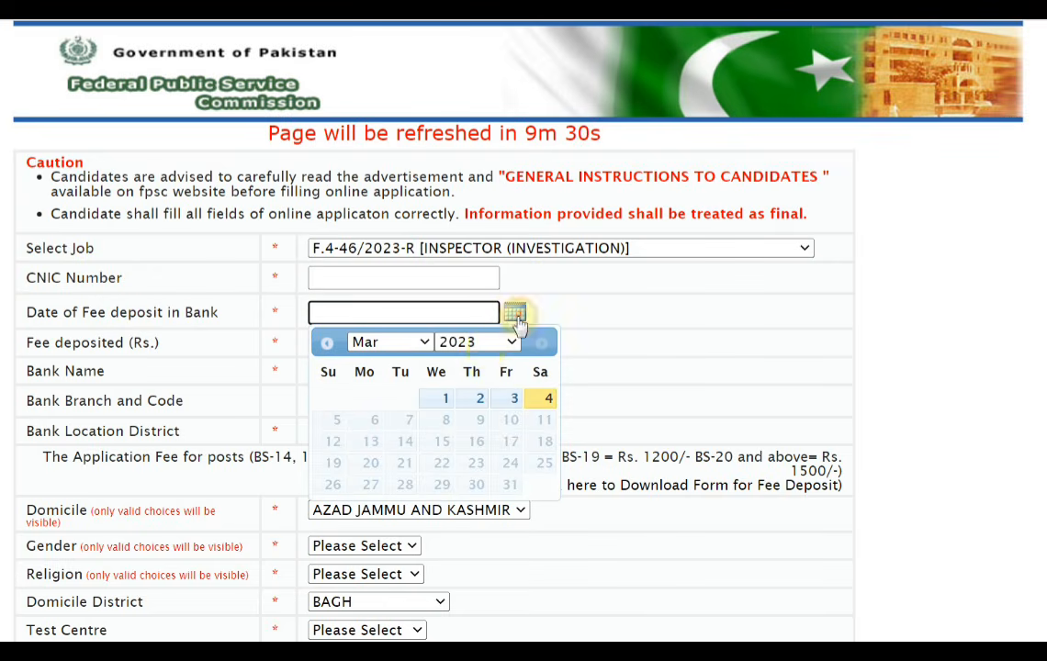
click(489, 342)
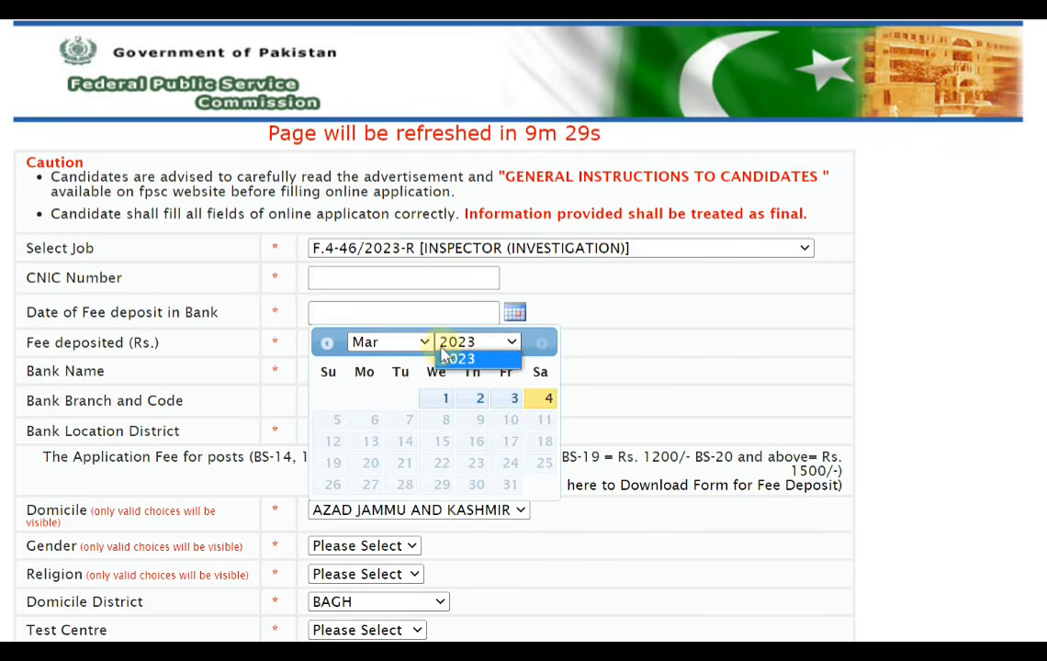
click(548, 401)
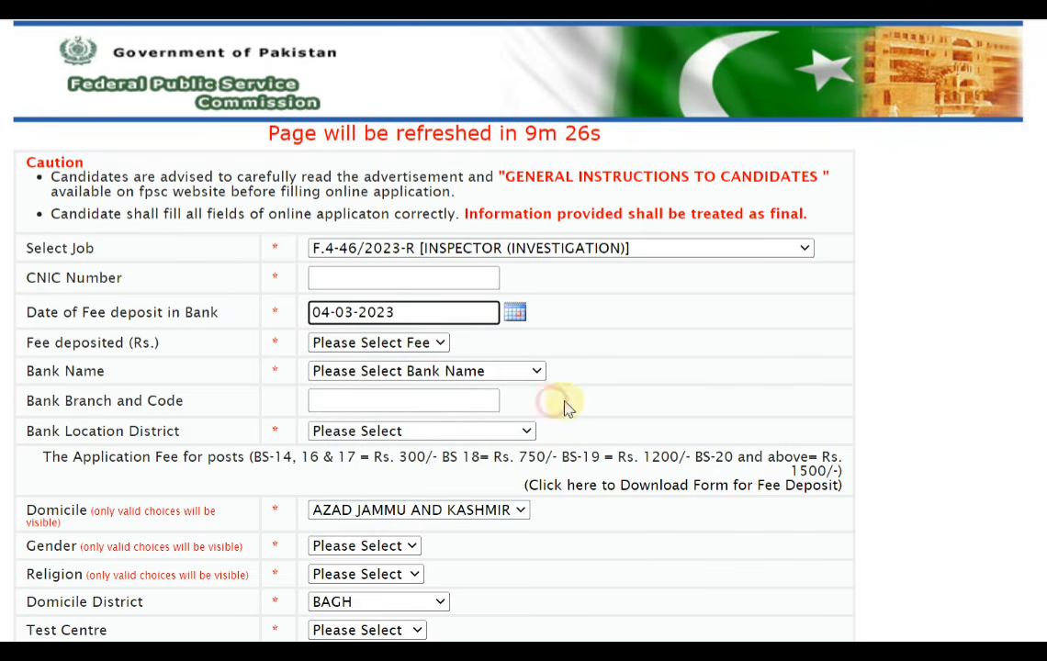
Set the fee deposited to Rs. 300 and the bank name to NATIONAL BANK OF PAKISTAN
drag(89, 345, 233, 350)
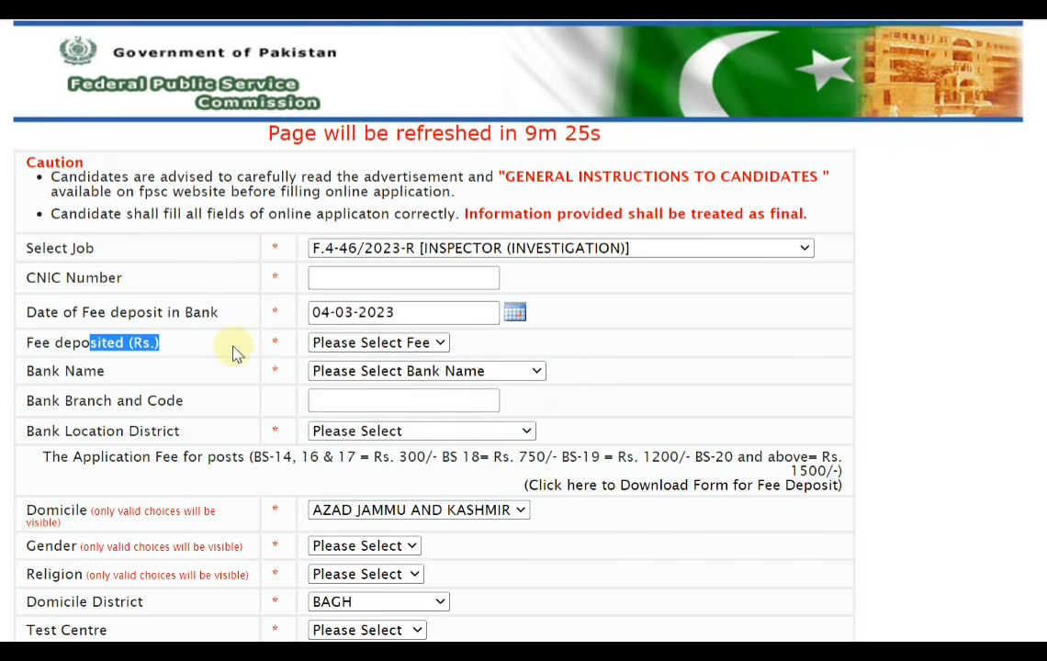
click(404, 343)
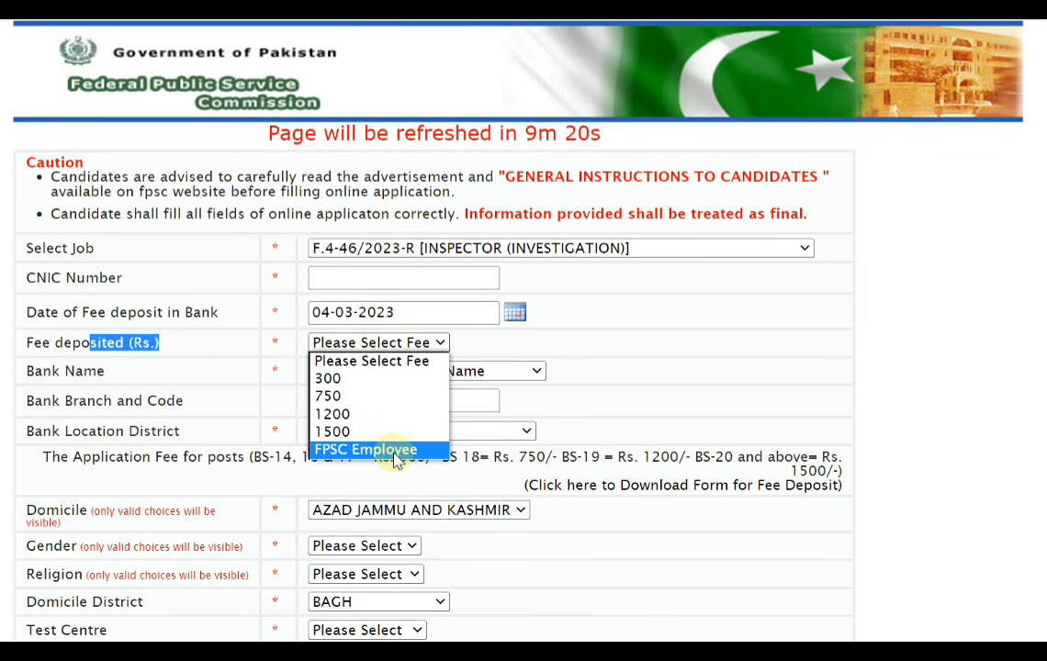
click(367, 379)
double_click(85, 371)
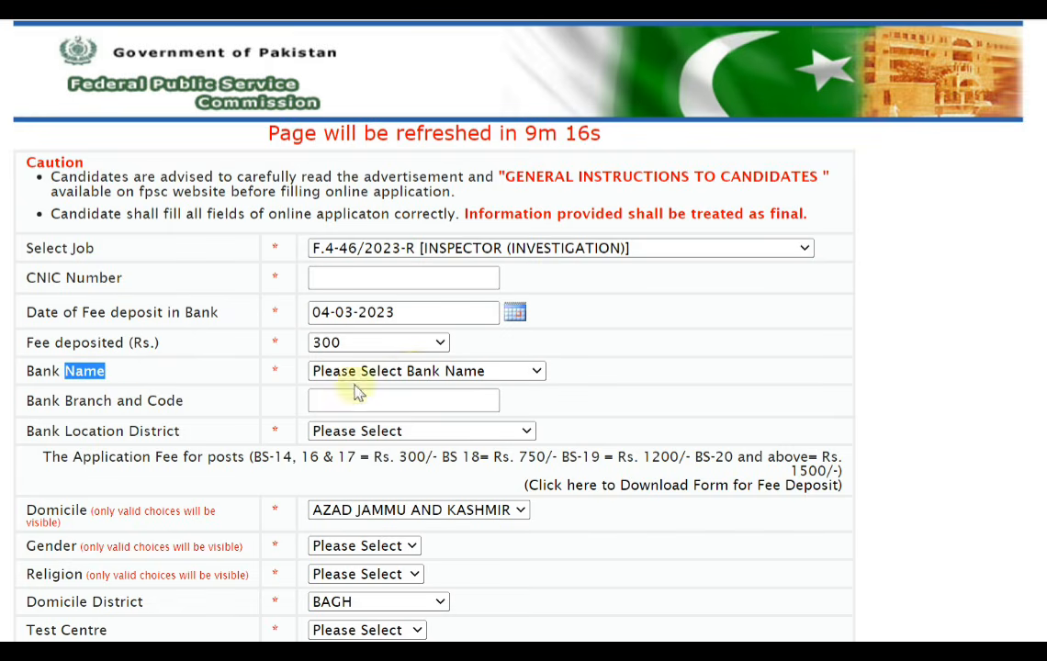
click(416, 371)
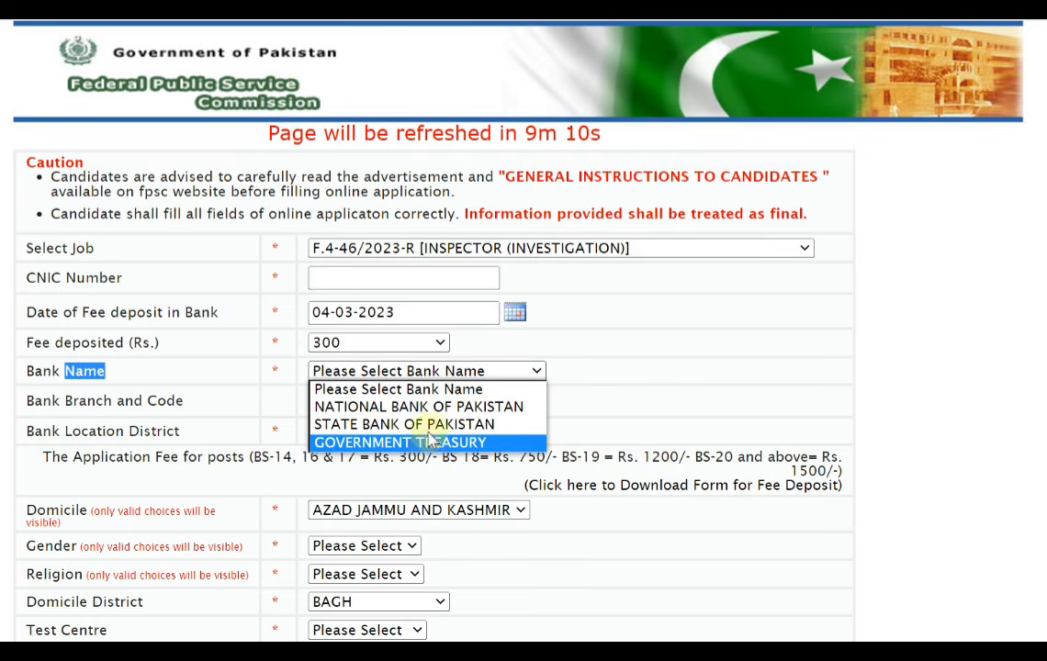
click(424, 406)
Examine the Bank Branch and Code field and the Bank Location District field
drag(86, 422, 367, 412)
click(366, 404)
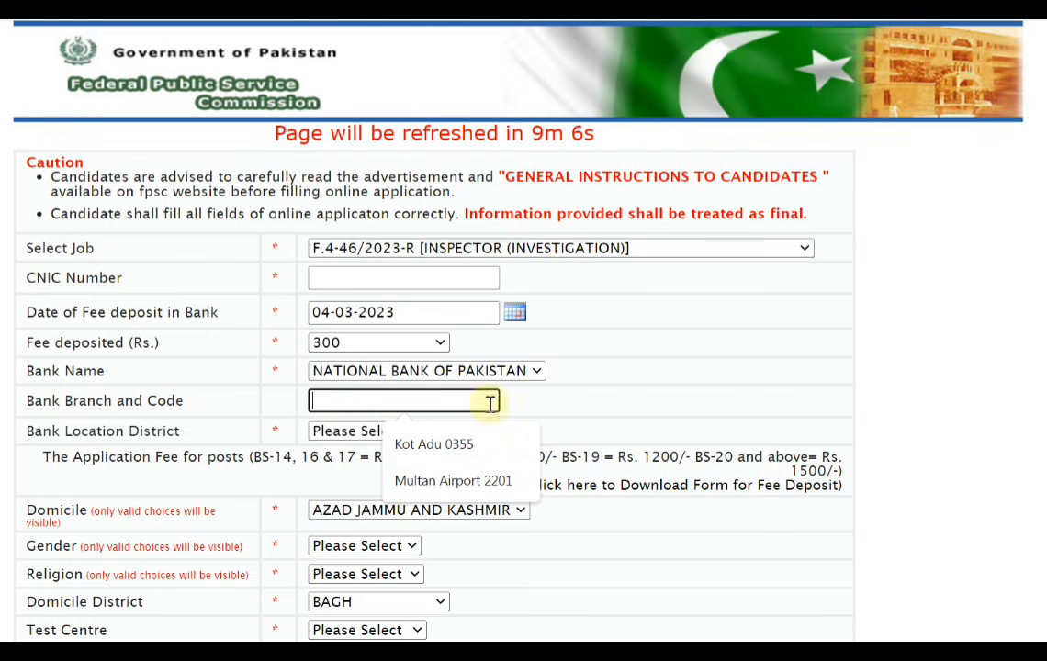
click(572, 399)
drag(57, 435, 374, 433)
click(373, 432)
click(661, 383)
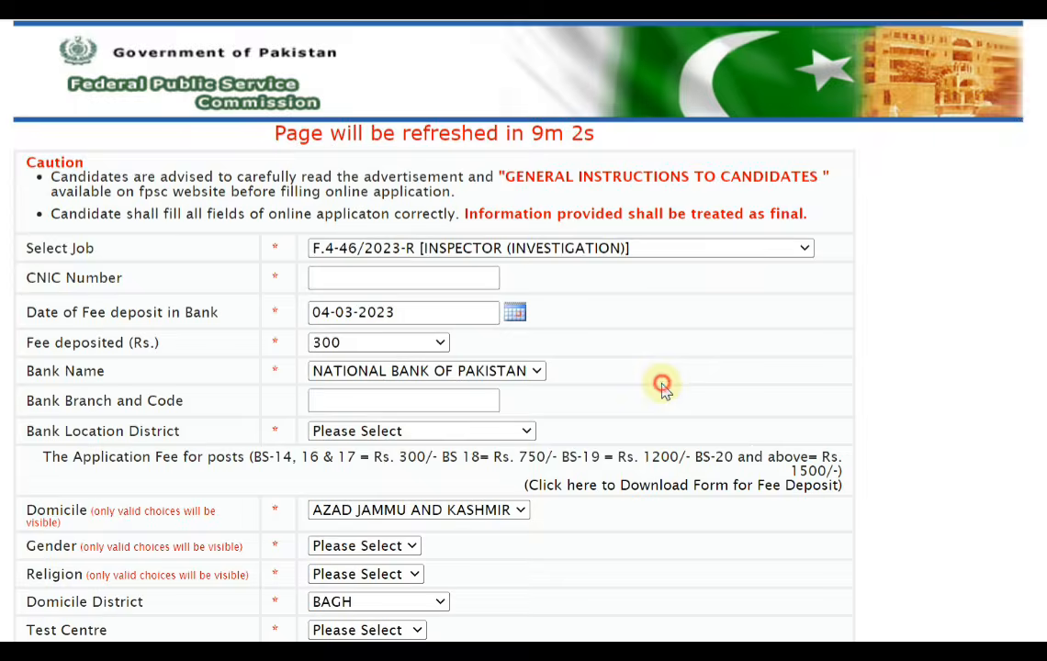
Read the application fee for each BS grade in the note under Bank Location District
scroll(627, 390, down, 2)
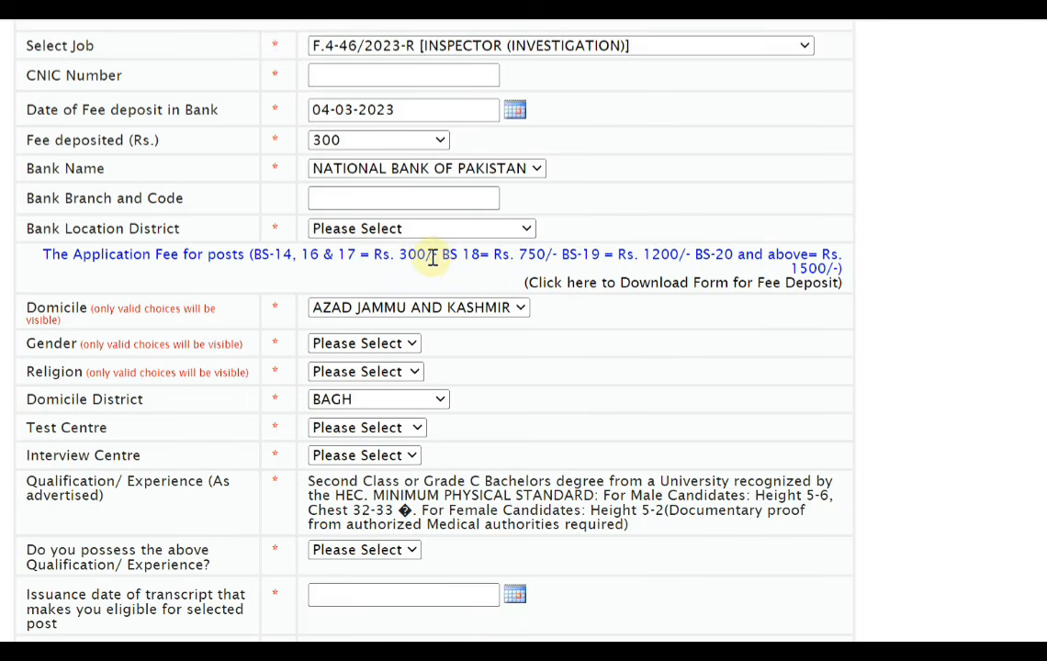
drag(372, 257, 430, 255)
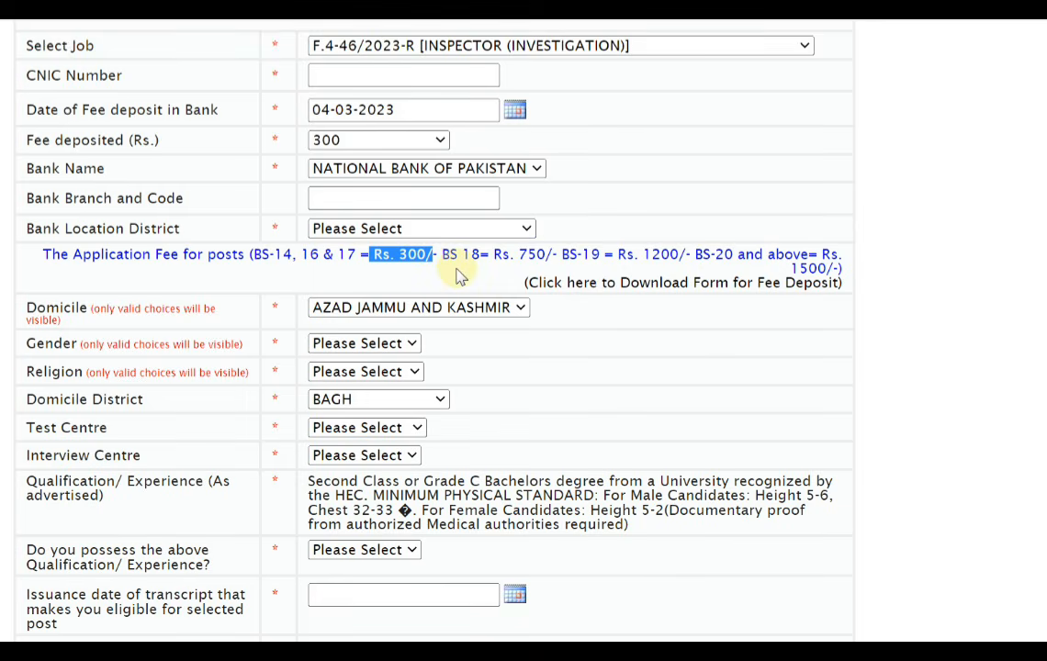
drag(448, 255, 536, 254)
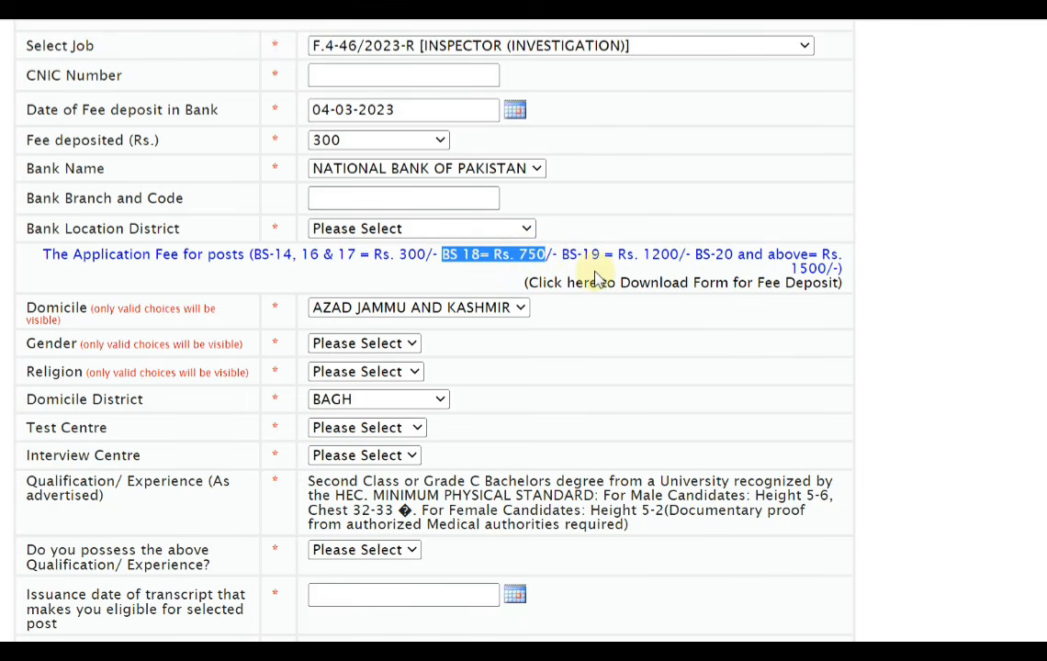
drag(567, 256, 923, 300)
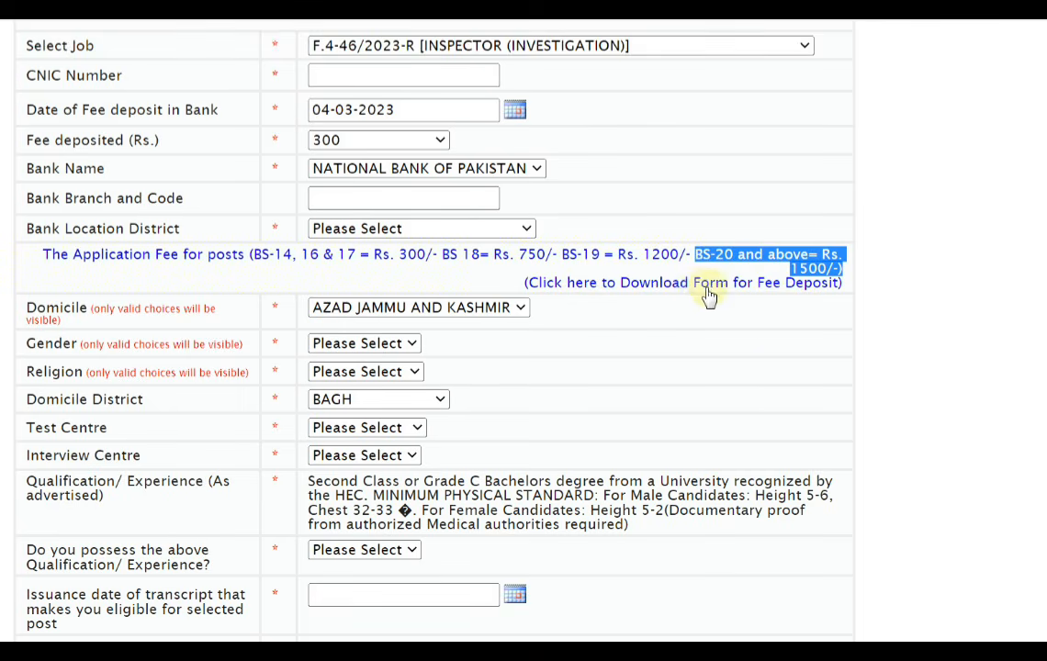
click(933, 314)
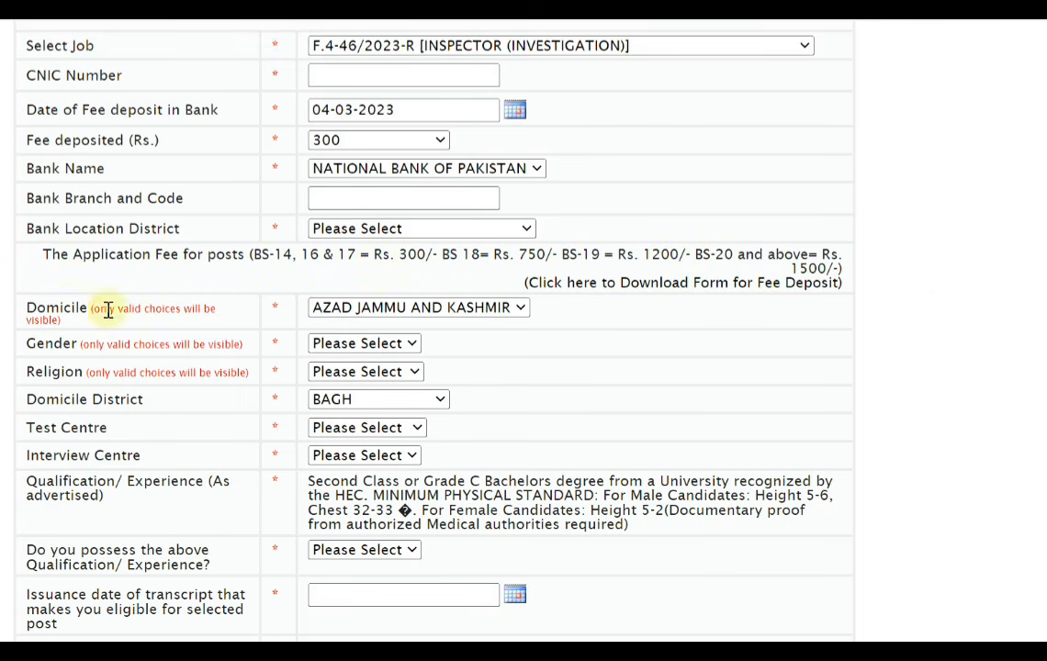
Set the domicile to PUNJAB, the gender to MALE and the religion to MUSLIM
drag(28, 306, 85, 304)
click(428, 307)
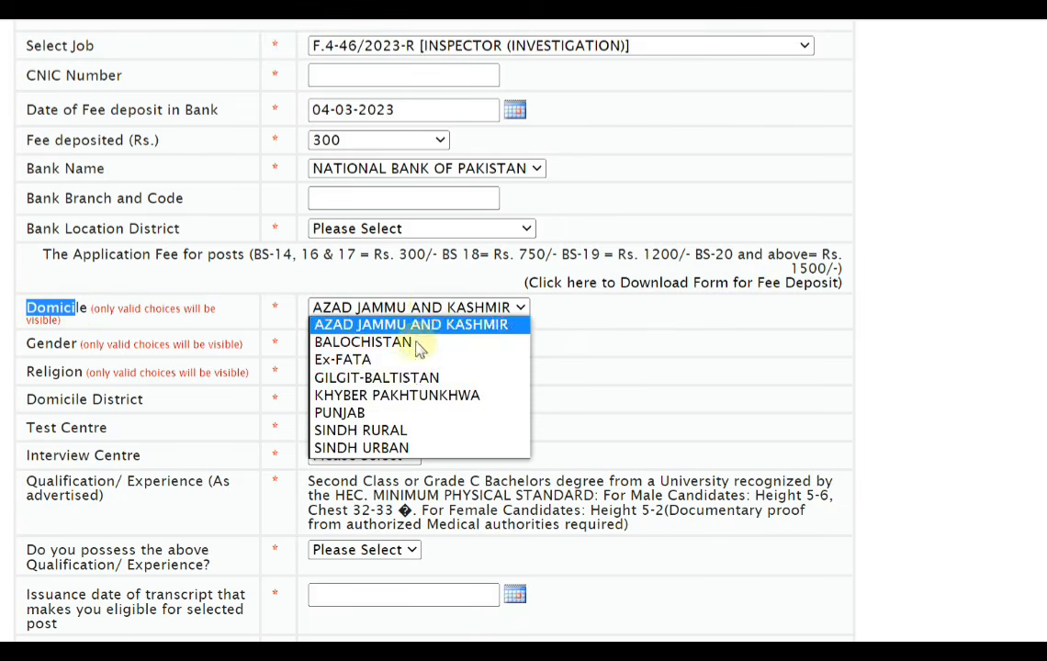
click(395, 413)
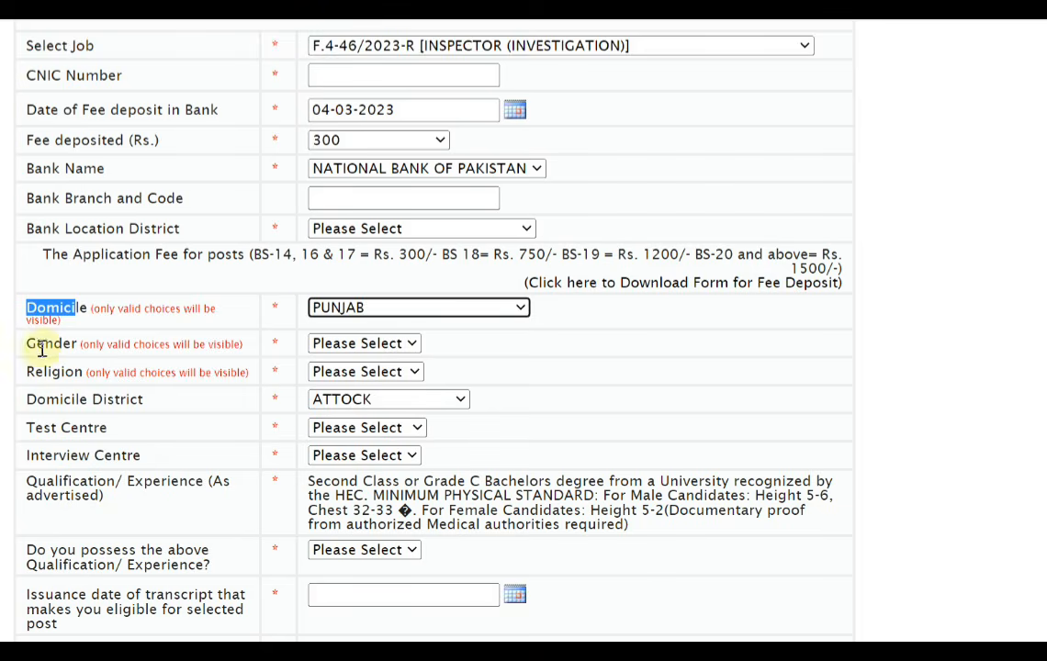
click(361, 353)
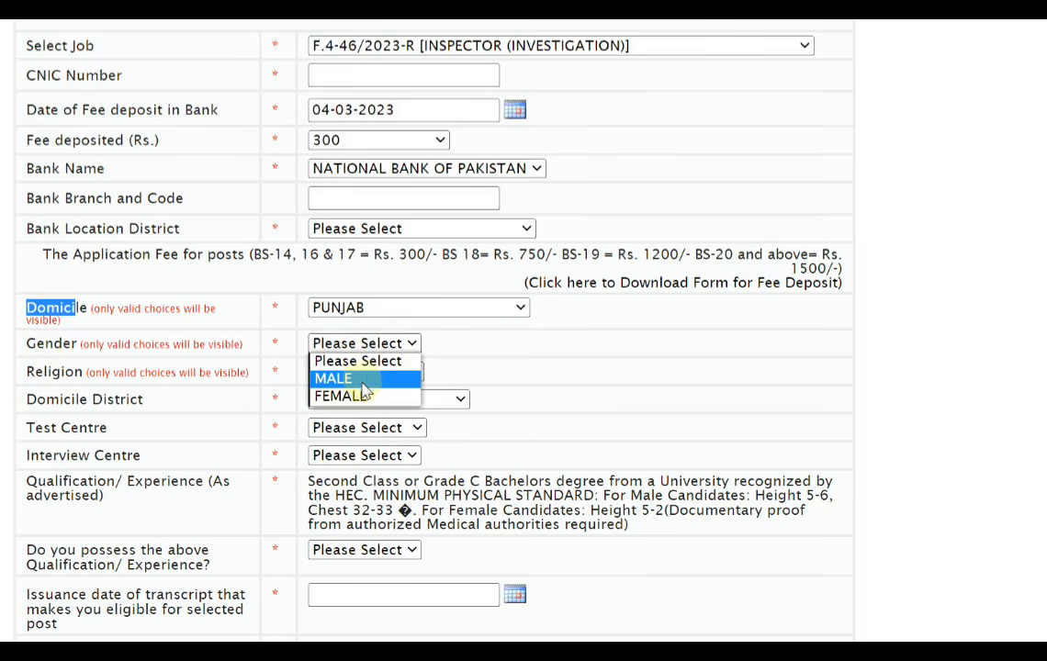
click(364, 379)
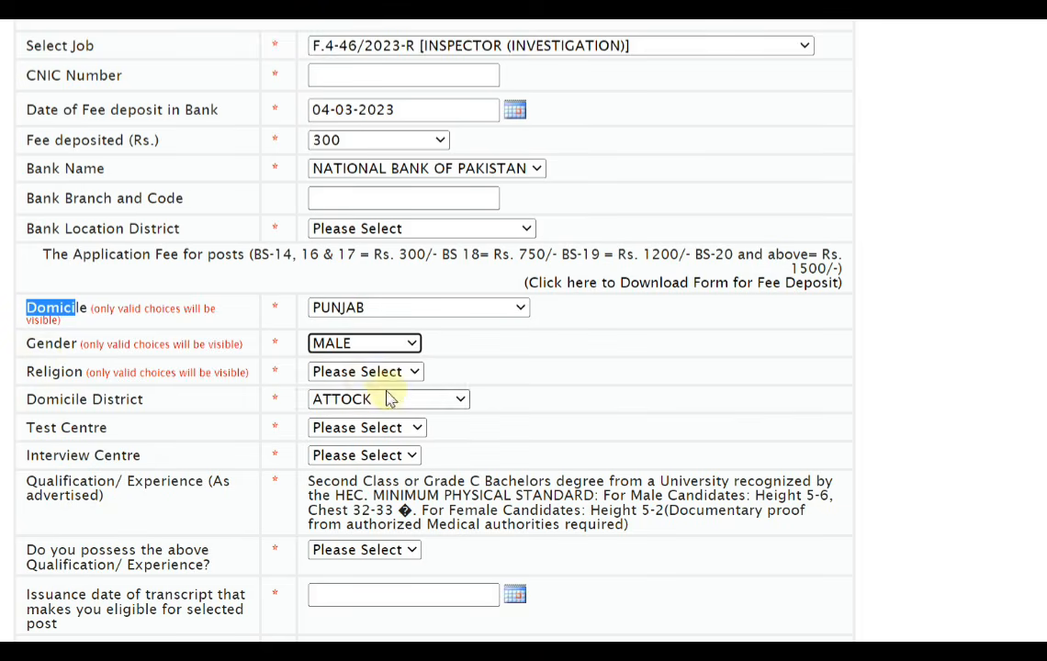
click(383, 371)
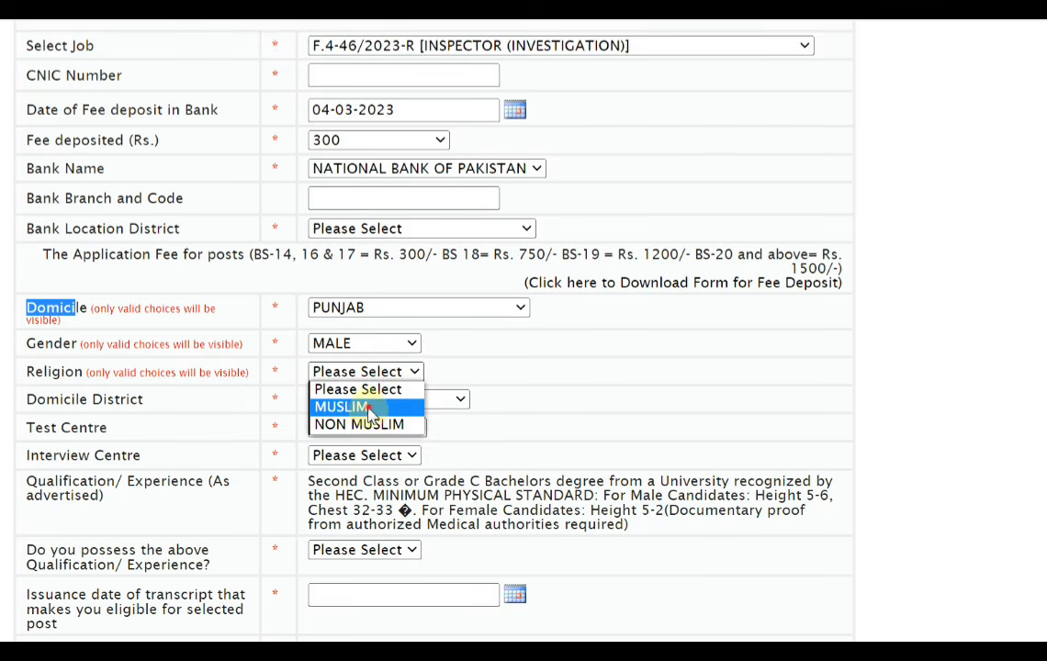
click(370, 408)
View the available Domicile District options for Punjab without changing the selection
click(404, 402)
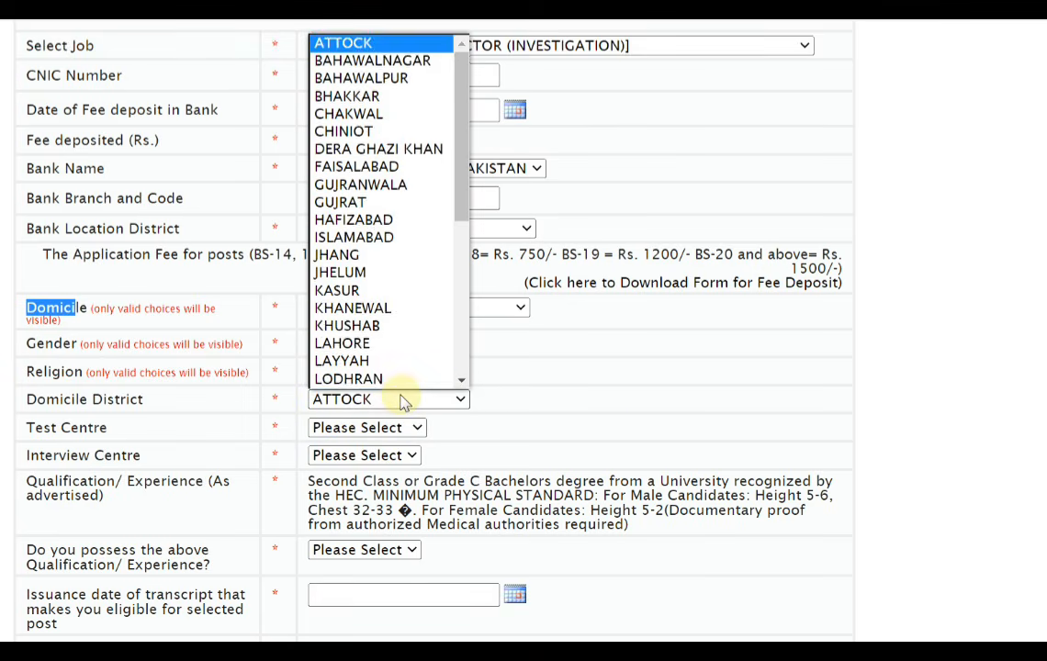
scroll(416, 372, down, 1)
click(677, 398)
Set both the test centre and the interview centre to LAHORE
scroll(77, 409, down, 1)
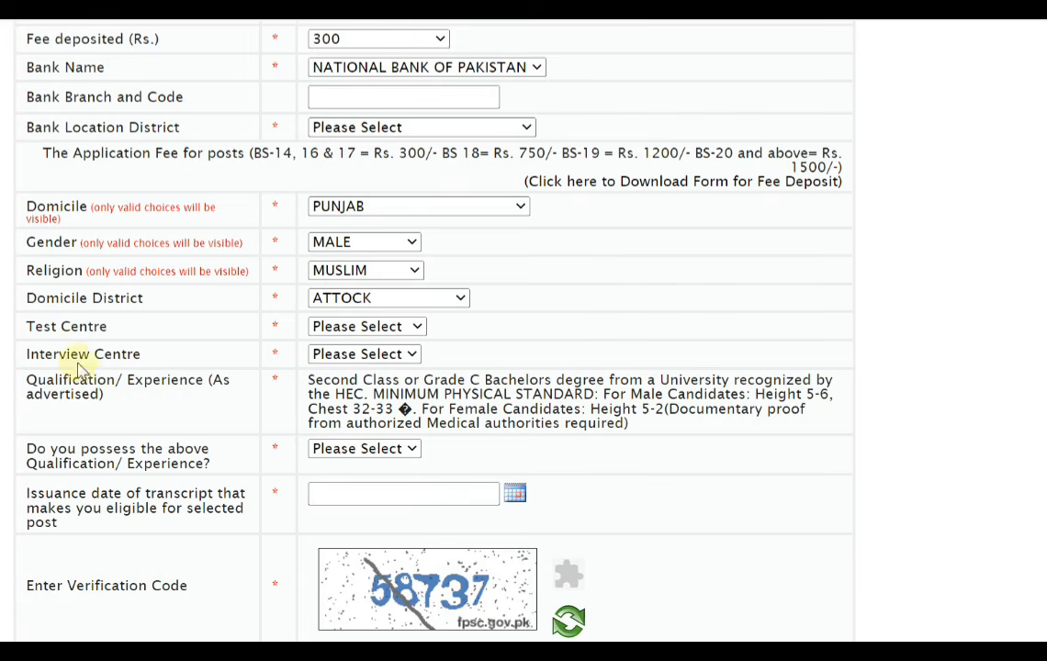
drag(30, 325, 233, 334)
click(344, 327)
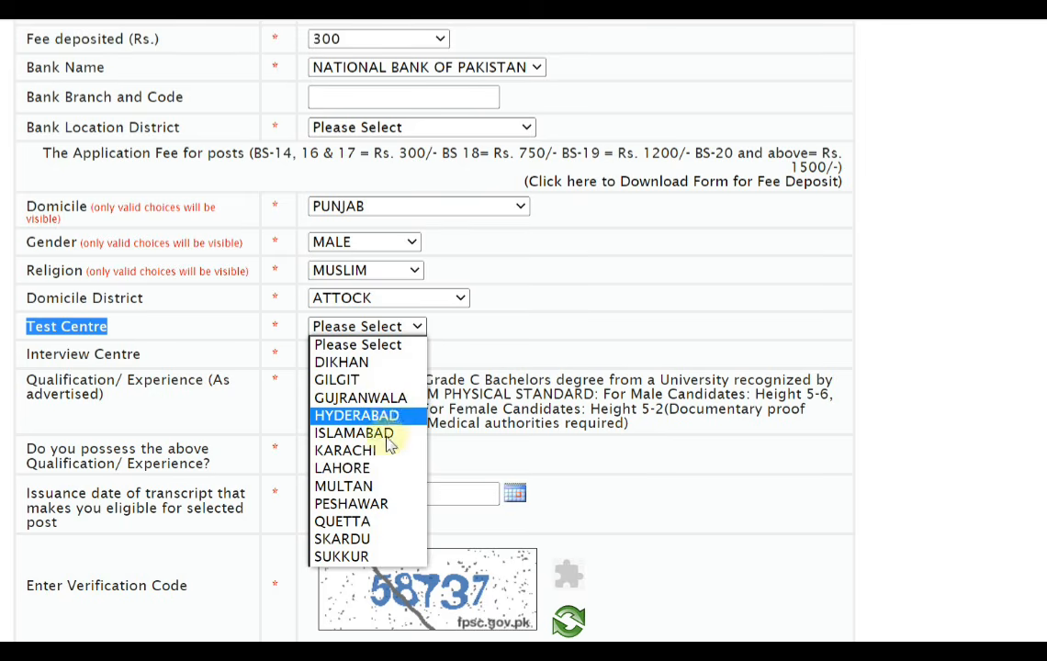
click(378, 469)
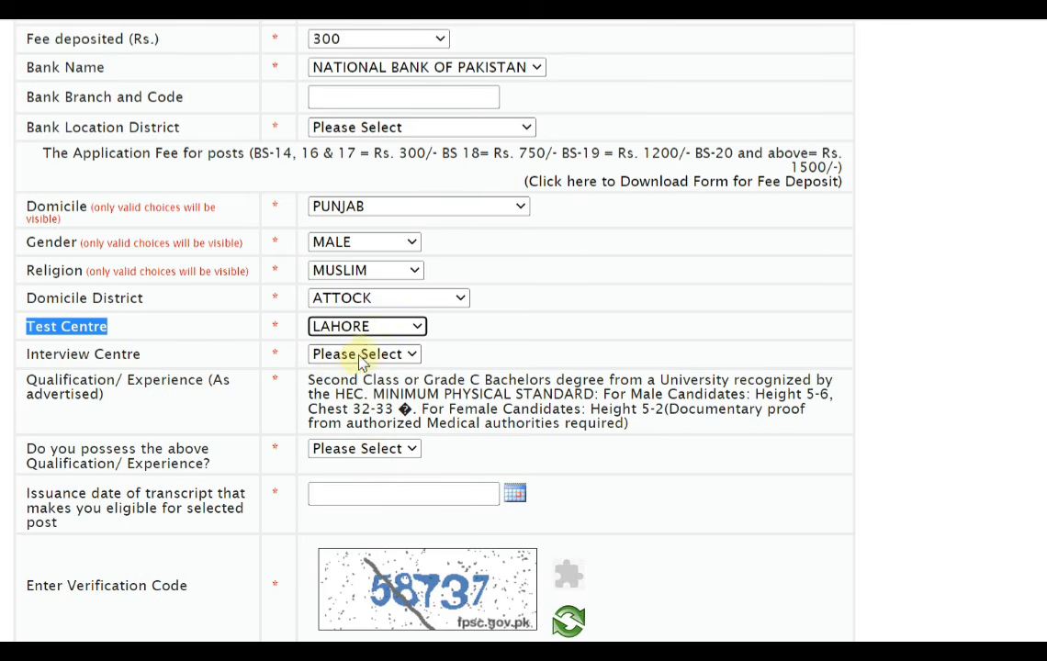
click(360, 357)
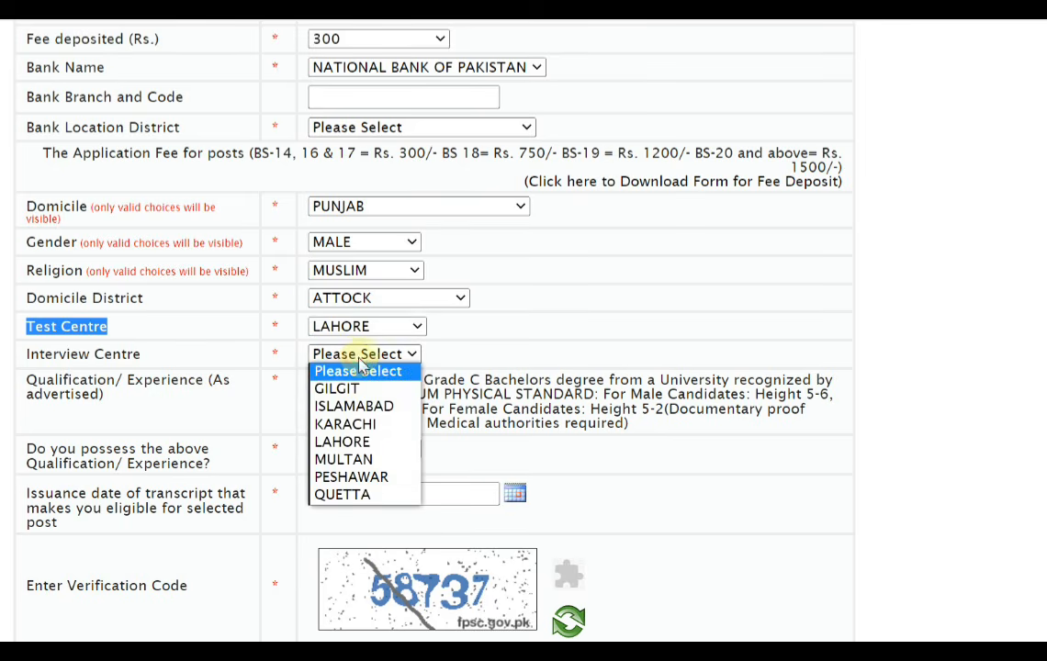
click(361, 448)
scroll(276, 368, down, 1)
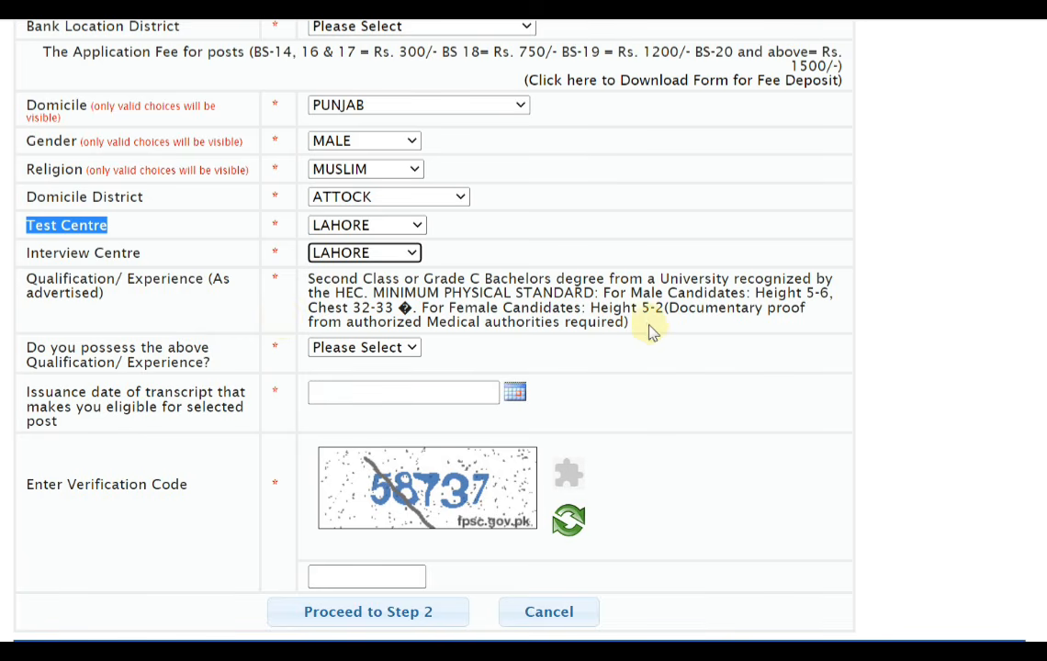
Review the advertised qualification requirements and transcript date label, and answer Yes to possessing the above Qualification/Experience
drag(648, 331, 299, 294)
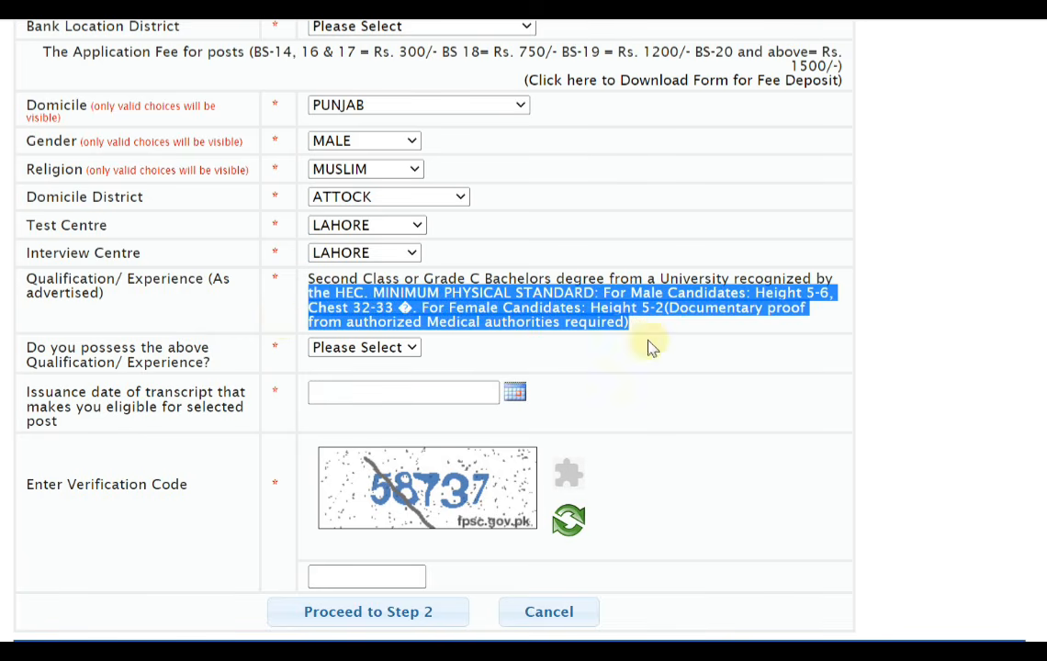
click(911, 331)
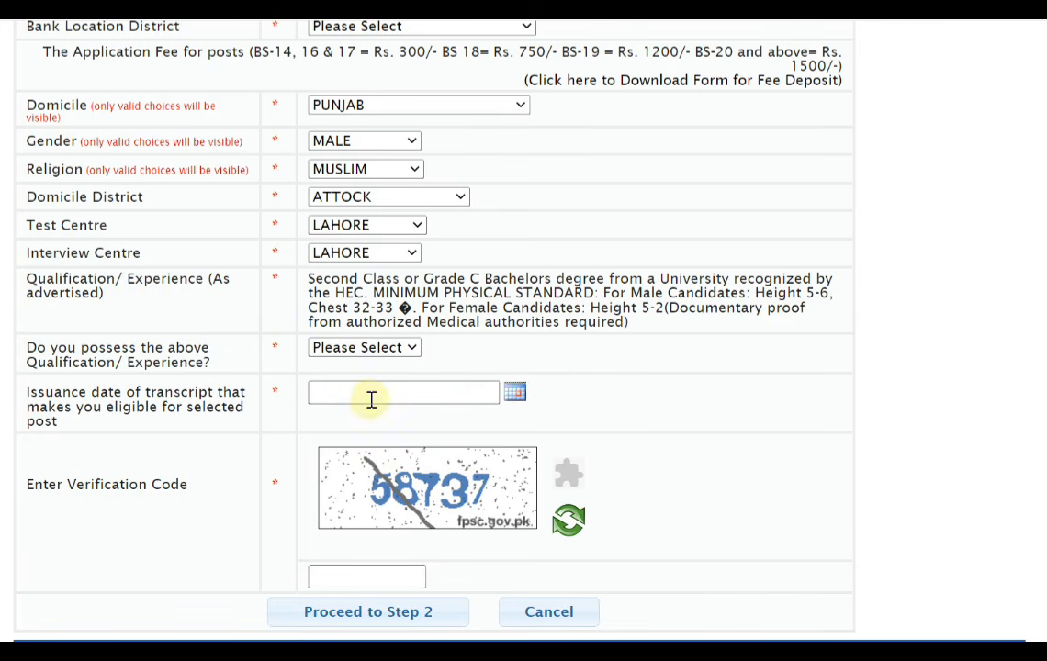
drag(27, 393, 231, 414)
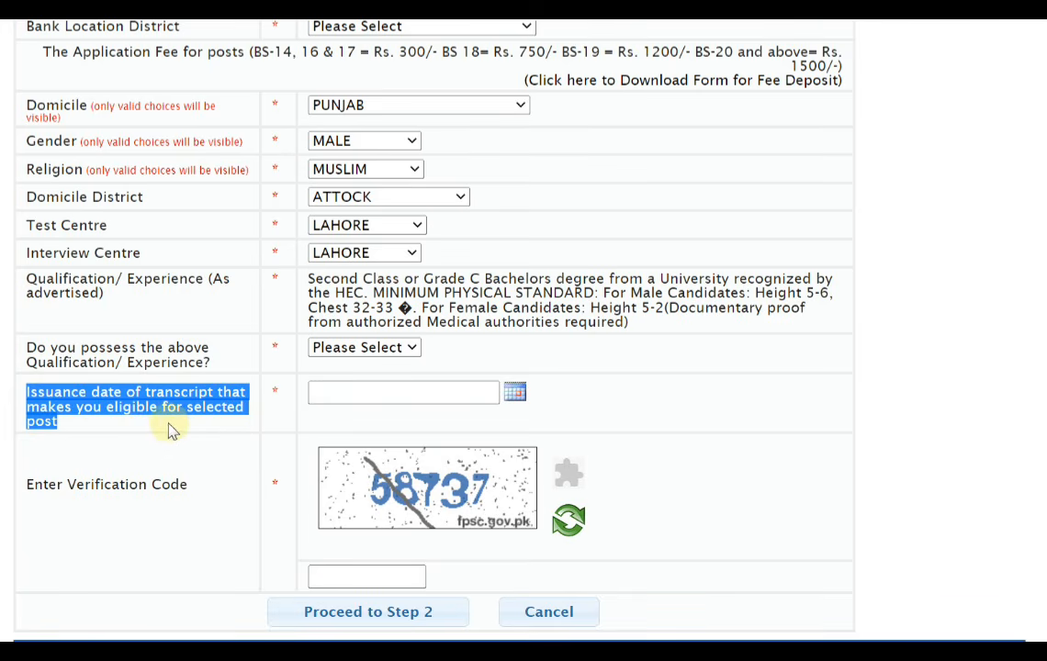
drag(77, 347, 190, 363)
click(376, 347)
click(366, 384)
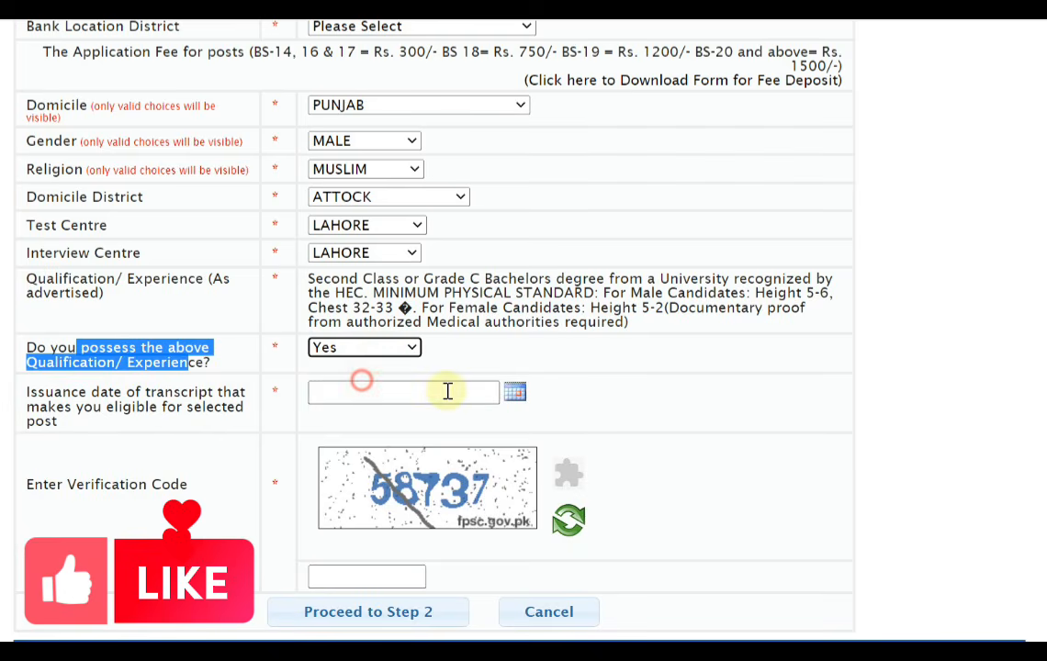
Fill in 01-03-2022 as the transcript issuance date and the verification code, and proceed to Step 2
scroll(448, 378, down, 1)
click(226, 398)
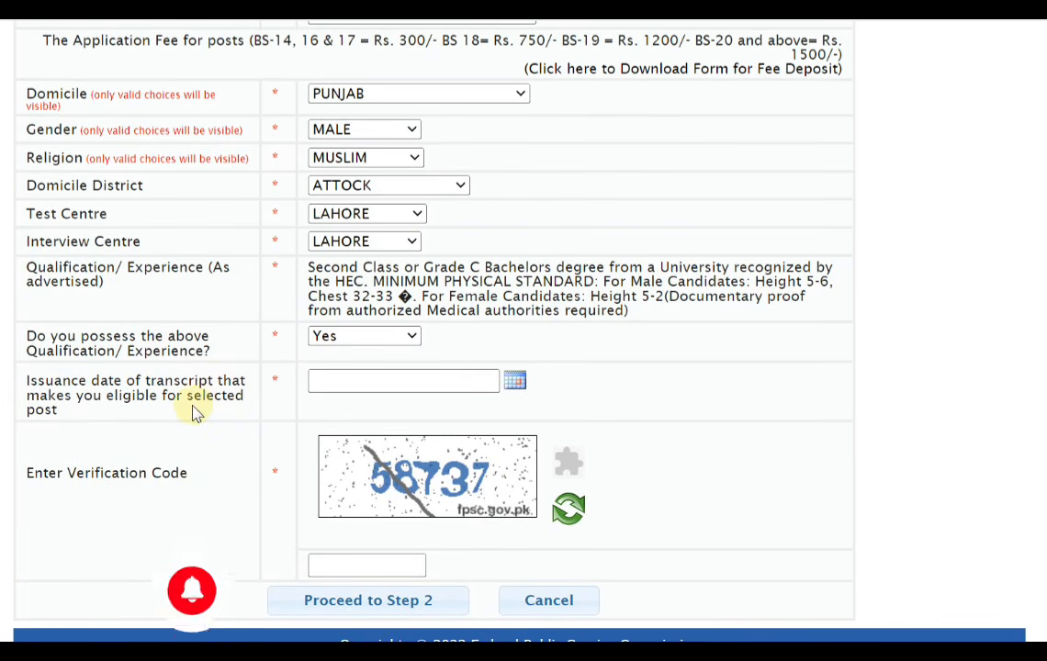
drag(83, 412, 30, 379)
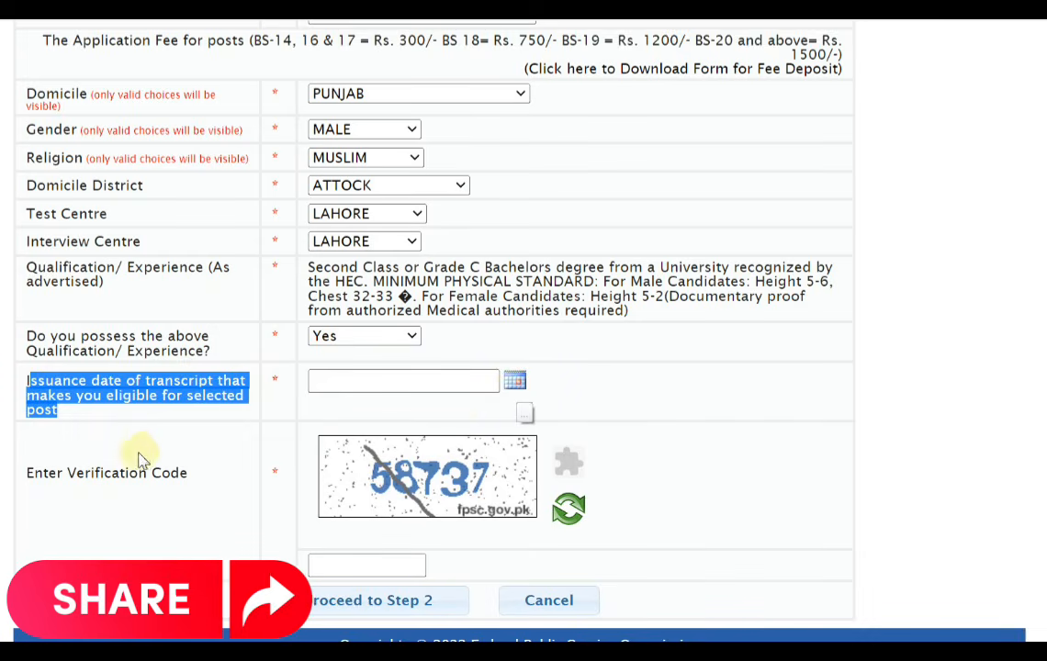
drag(28, 472, 178, 499)
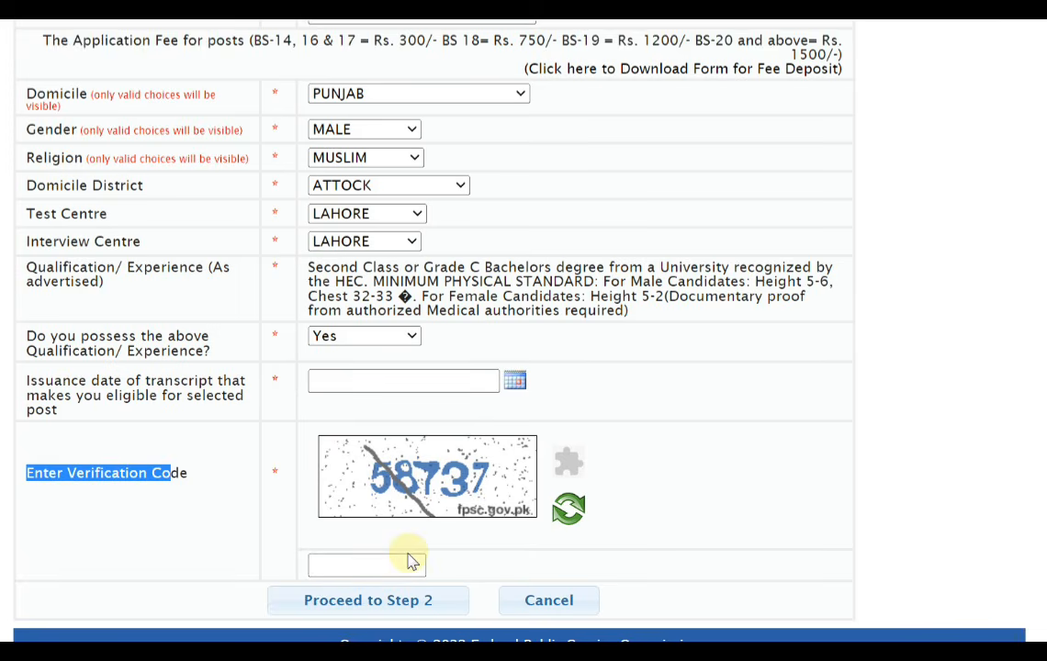
click(356, 608)
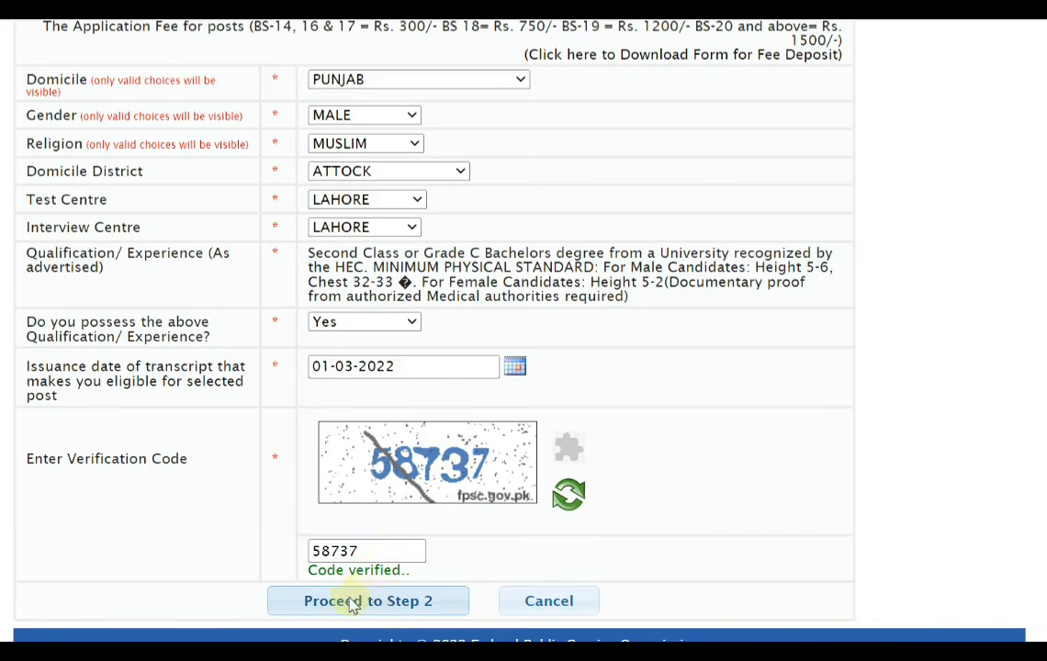
click(377, 600)
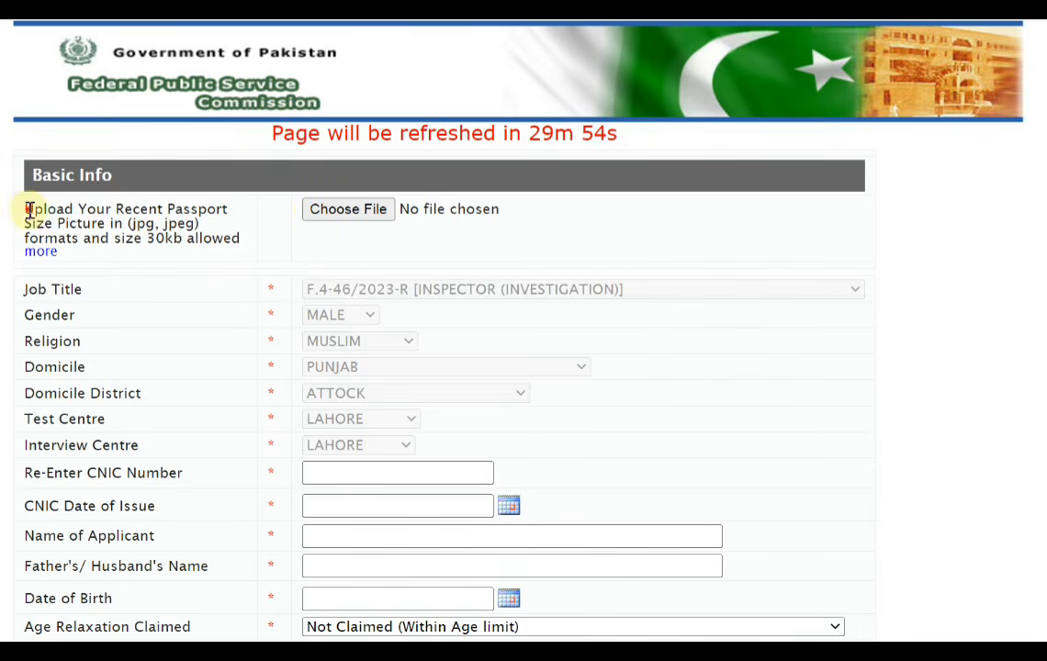
Review the Basic Info fields for the passport-size picture, CNIC number and issue date, applicant's and father's names, and date of birth
drag(28, 209, 198, 223)
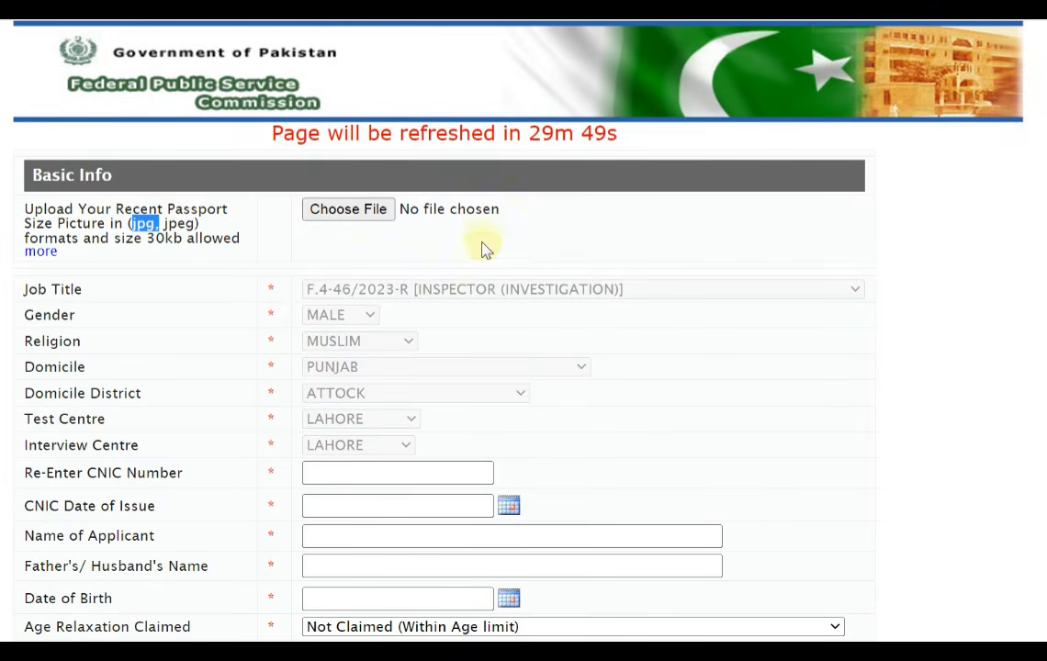
scroll(487, 260, down, 2)
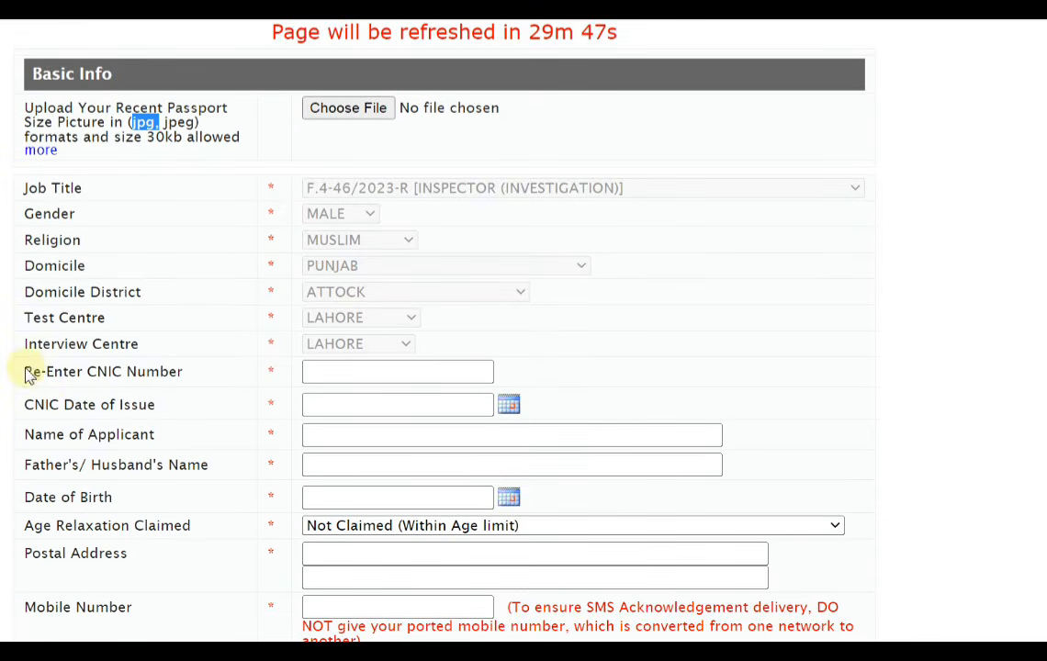
drag(27, 377, 195, 381)
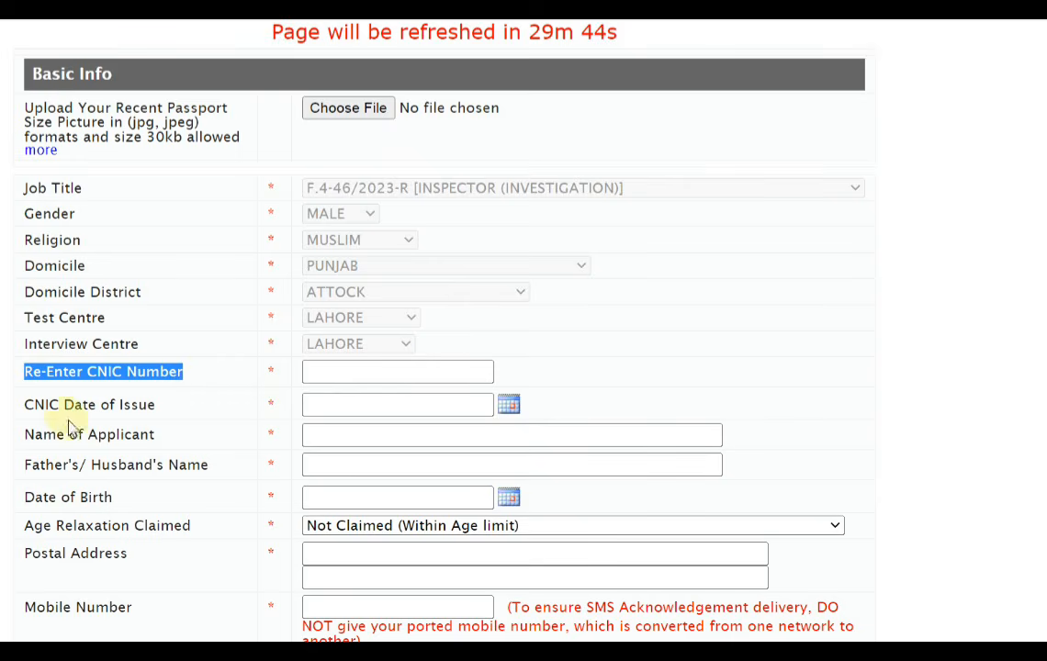
drag(28, 404, 166, 414)
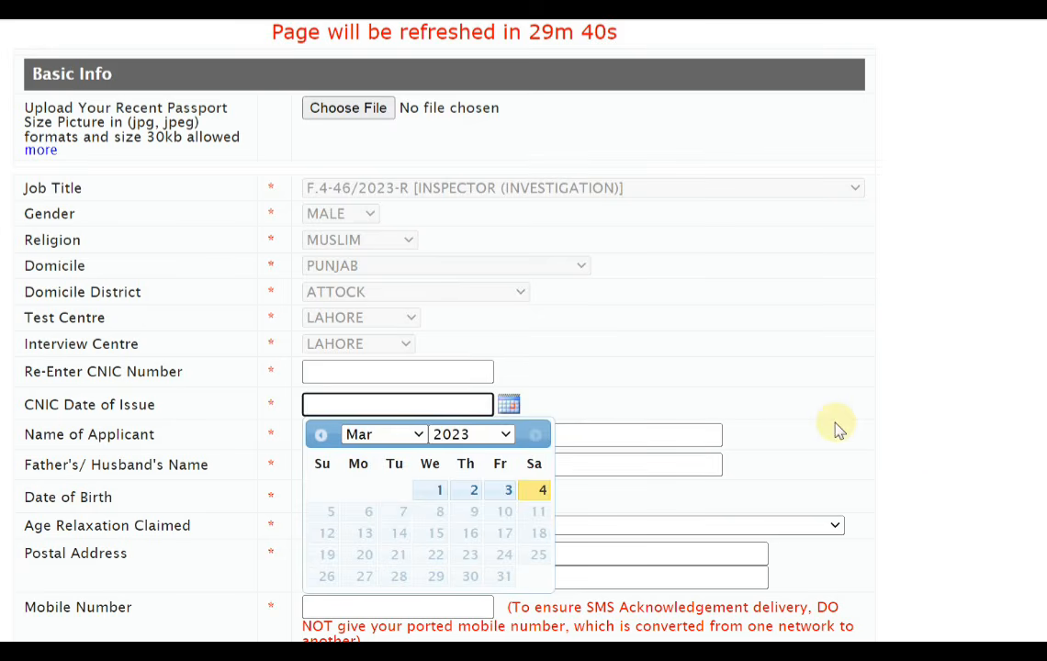
drag(57, 431, 227, 444)
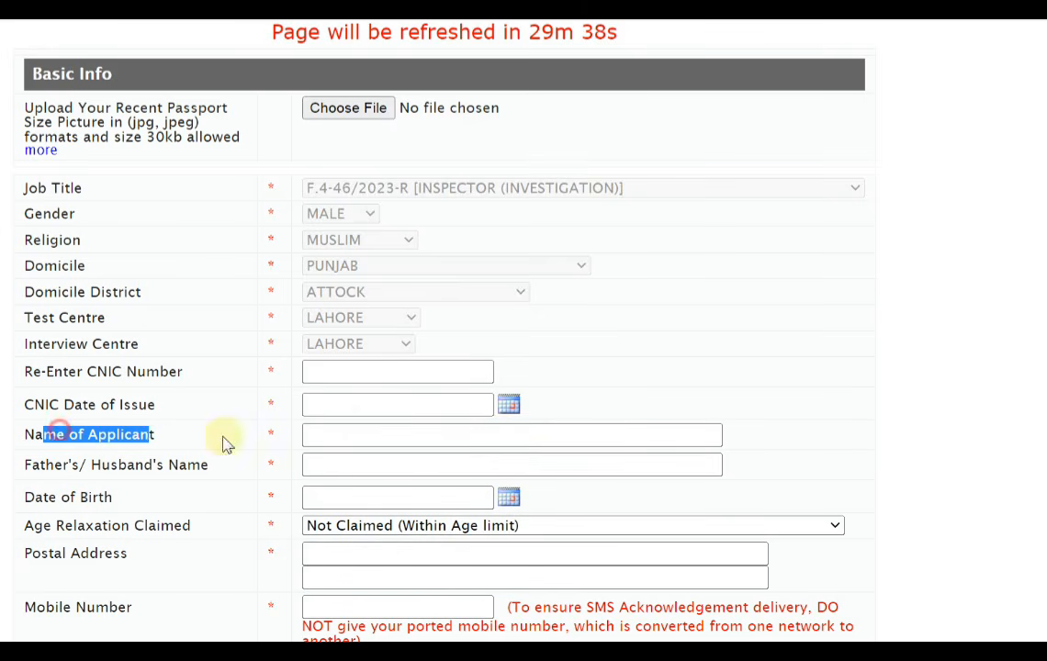
drag(30, 465, 340, 468)
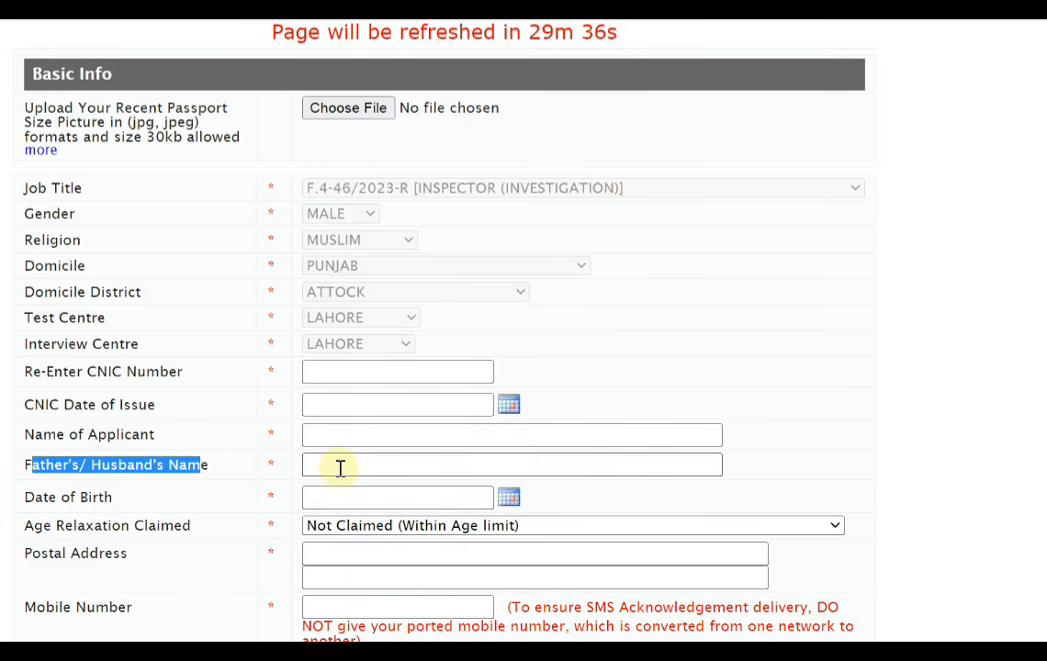
drag(27, 496, 145, 505)
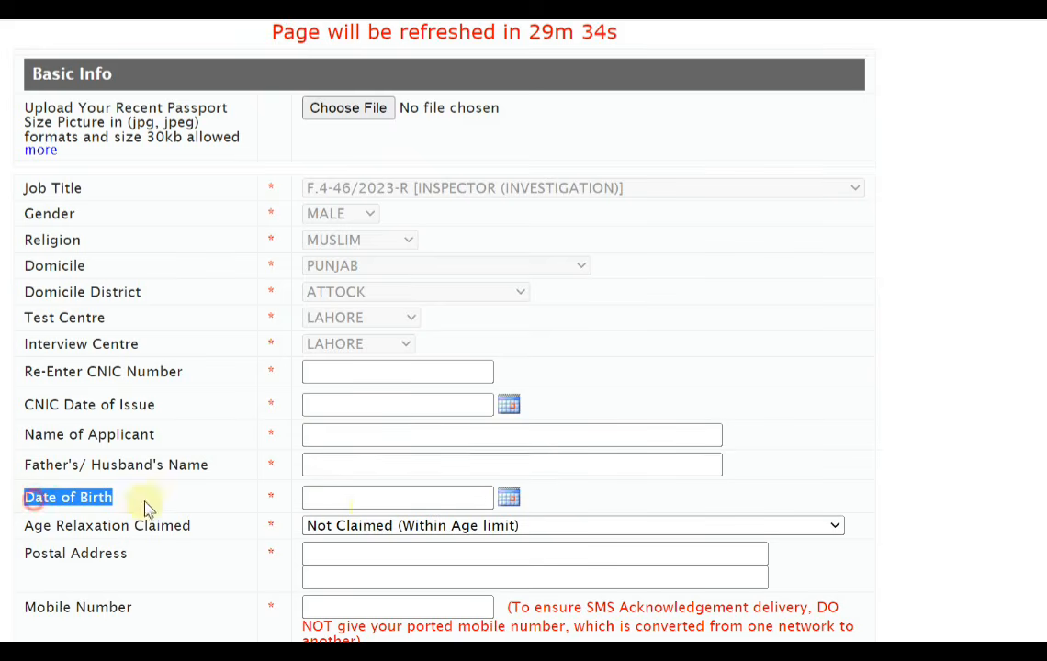
click(508, 499)
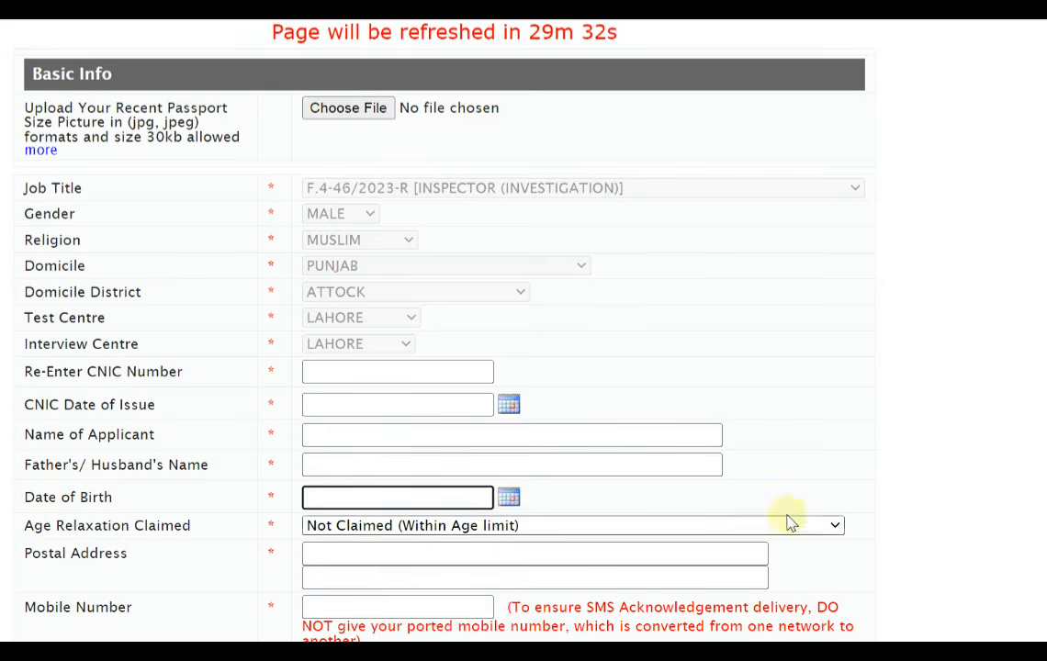
click(939, 484)
View the available Age Relaxation Claimed options, keeping Not Claimed (Within Age limit)
scroll(216, 536, down, 1)
scroll(216, 536, down, 2)
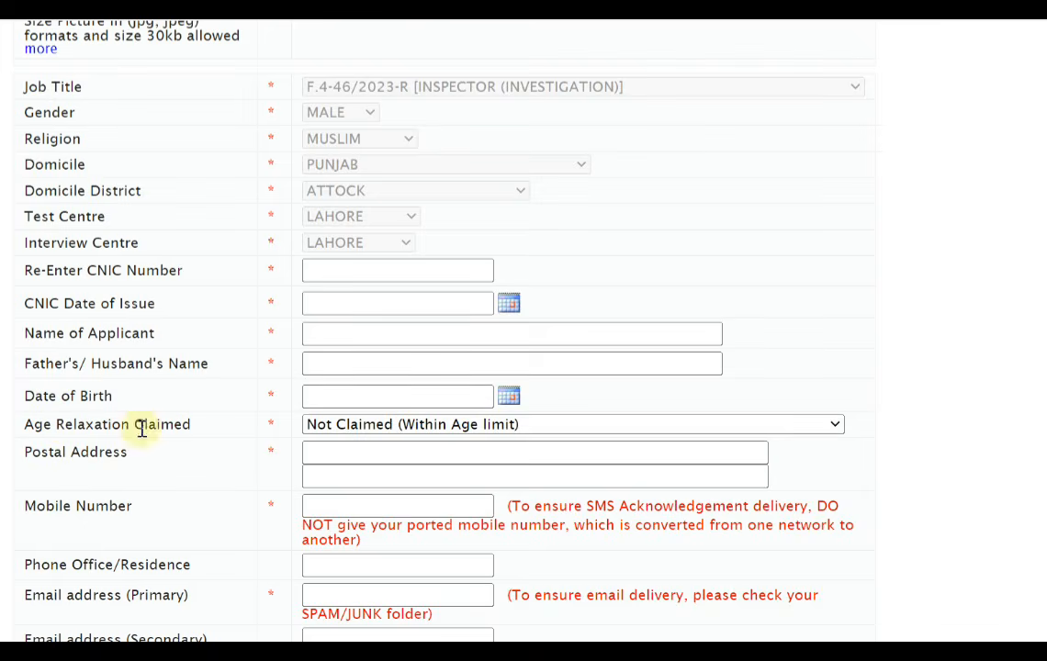
click(384, 428)
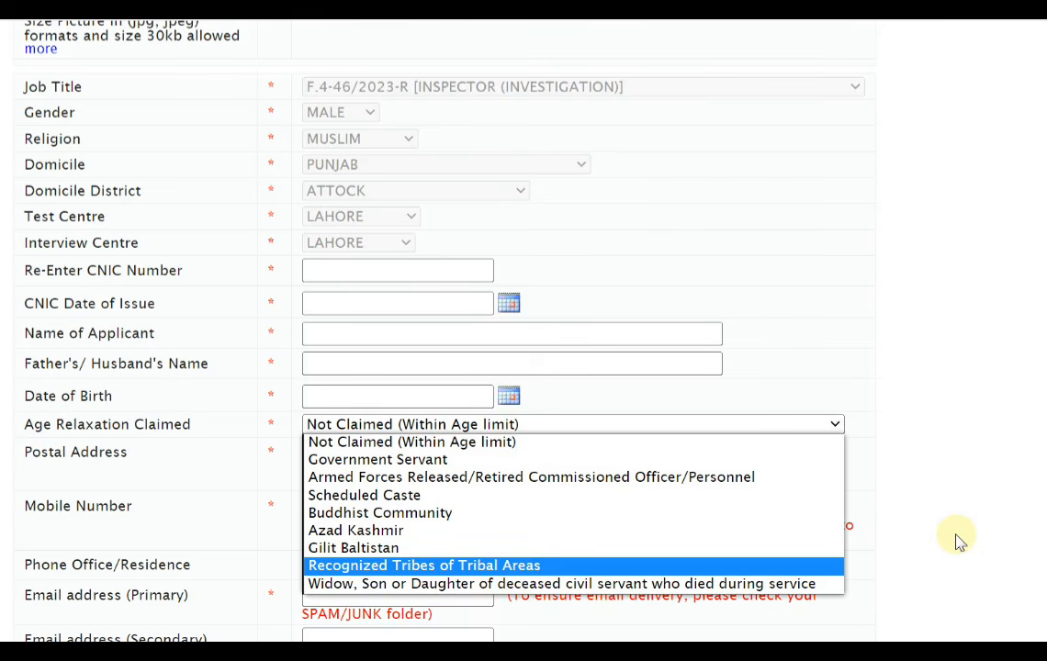
click(948, 468)
click(476, 424)
click(476, 425)
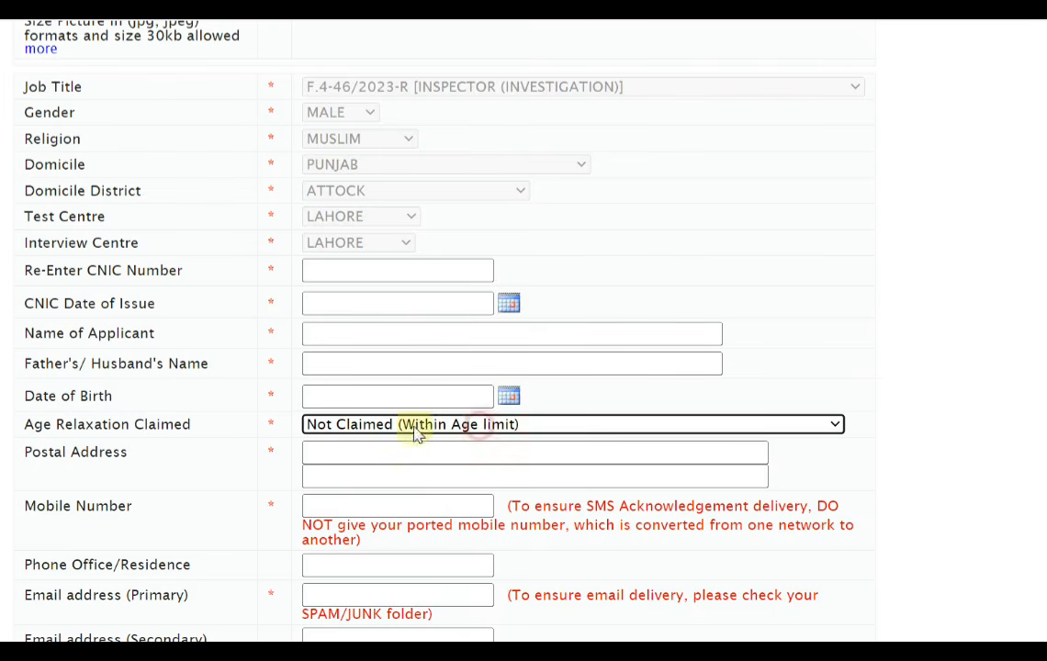
Review the postal address, phone and email fields, and view the Disability Claimed options without choosing one
drag(27, 452, 114, 455)
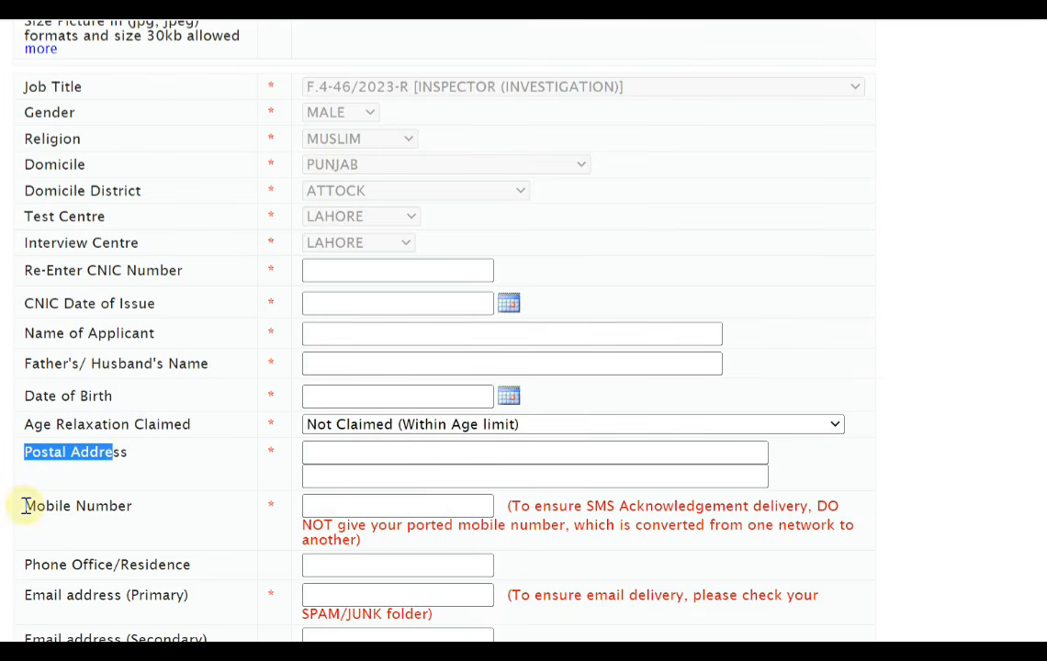
drag(24, 506, 129, 507)
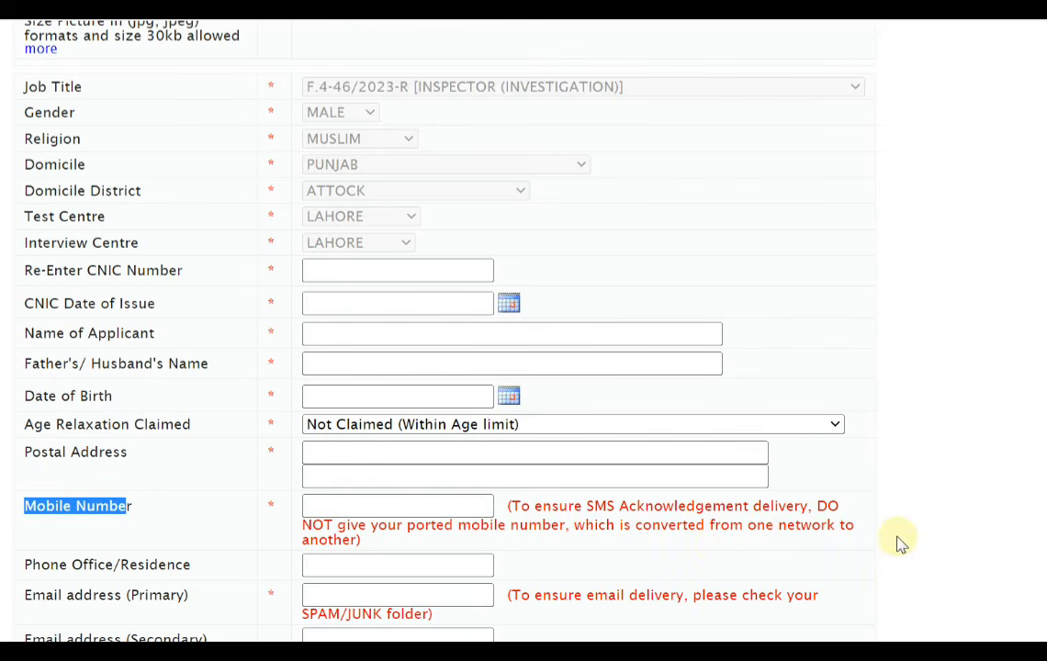
scroll(903, 537, down, 2)
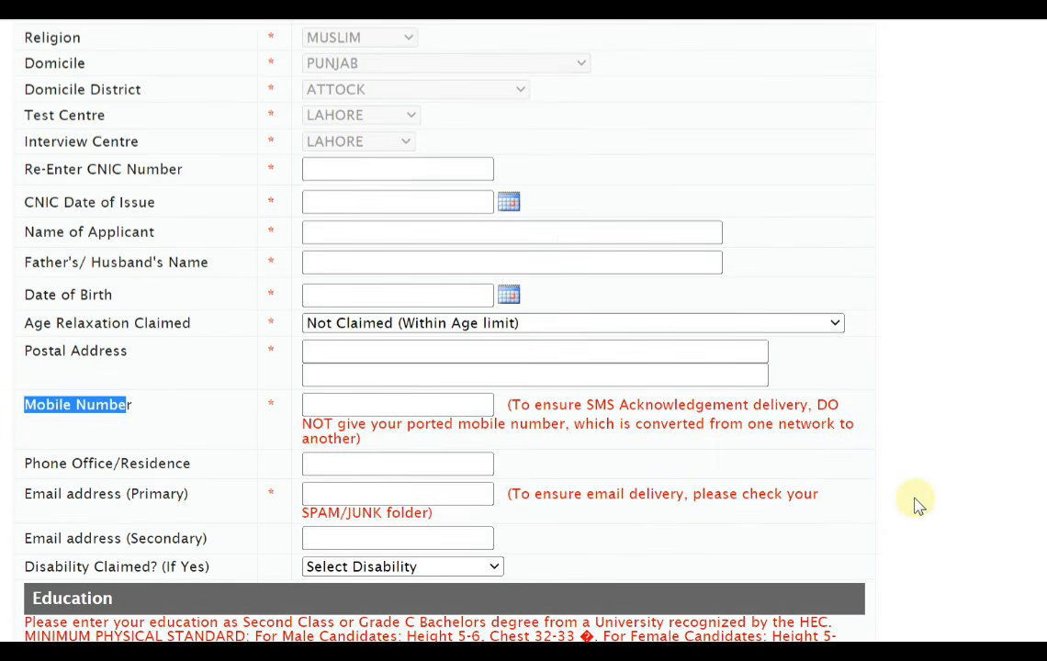
scroll(916, 503, down, 2)
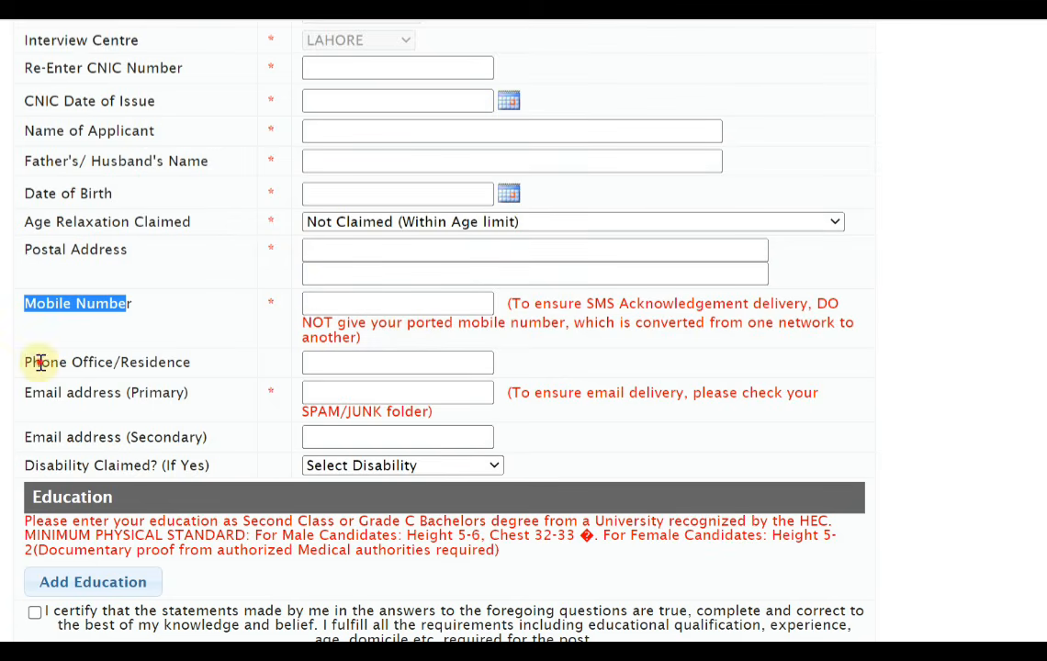
drag(40, 362, 173, 362)
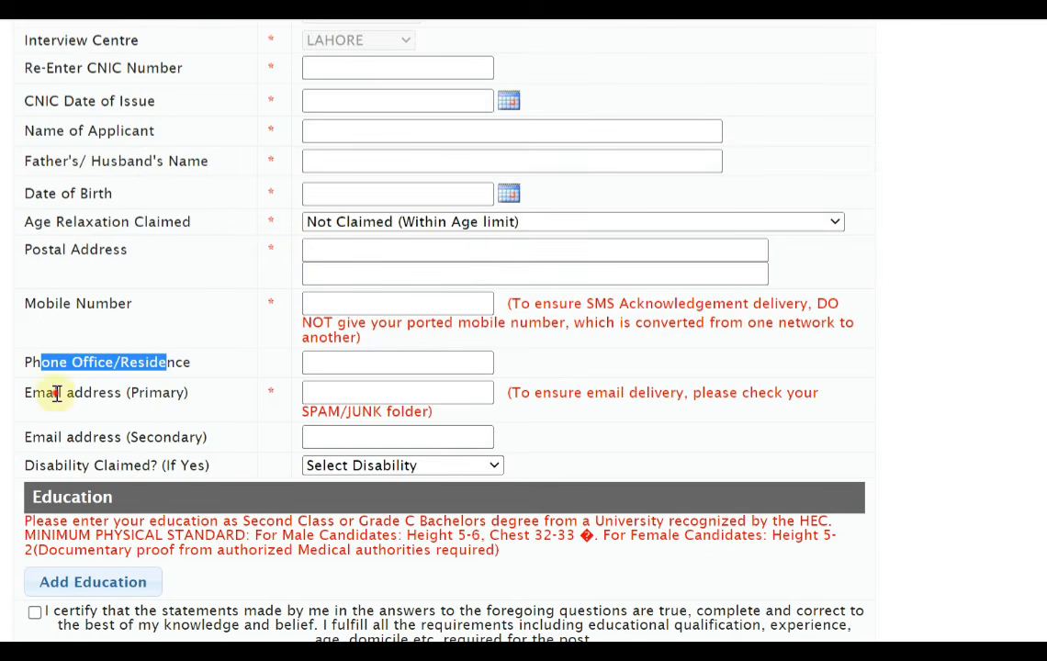
drag(53, 392, 146, 392)
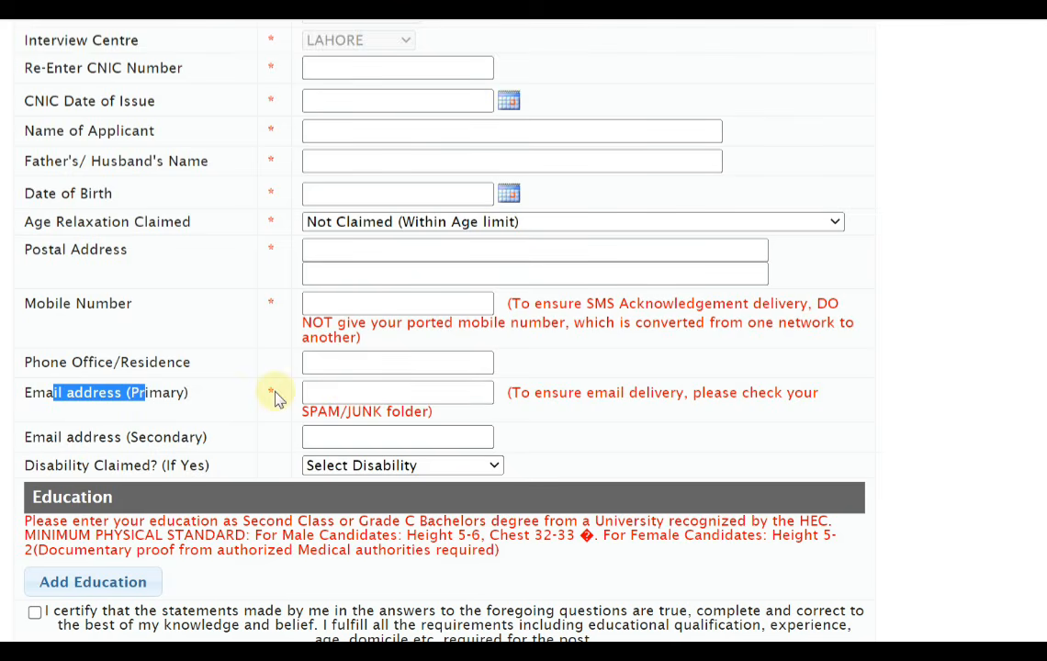
drag(276, 397, 268, 391)
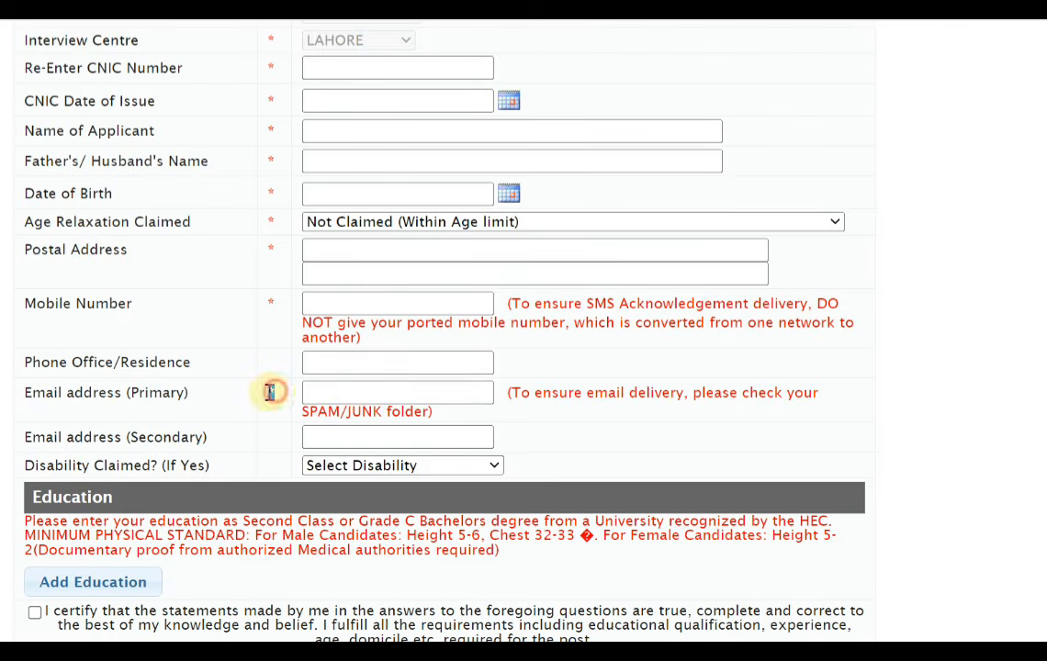
click(961, 409)
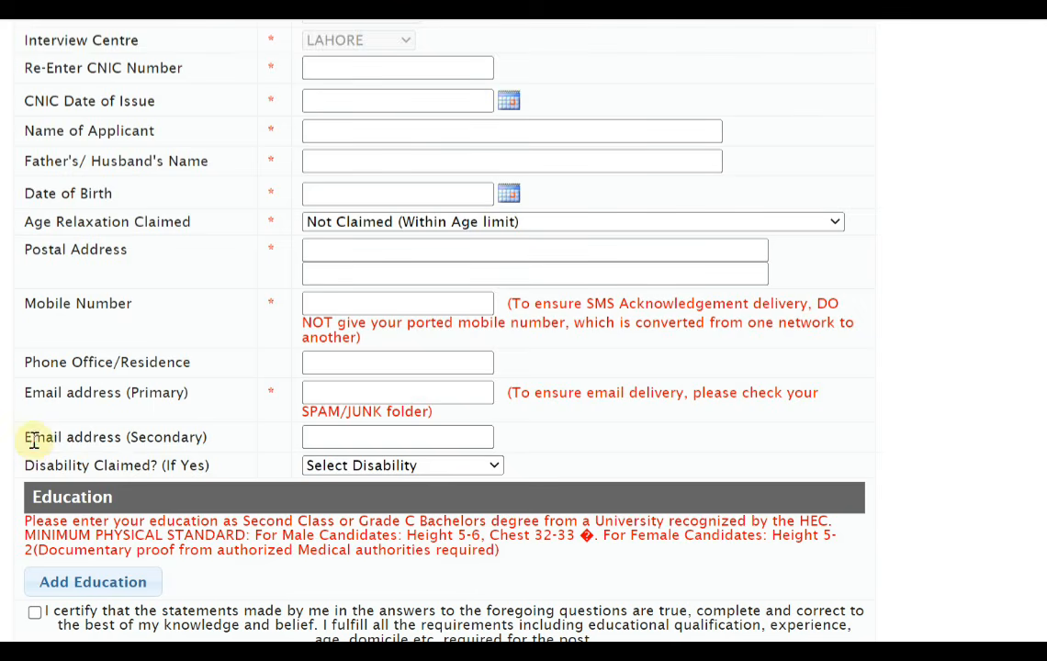
drag(34, 441, 163, 439)
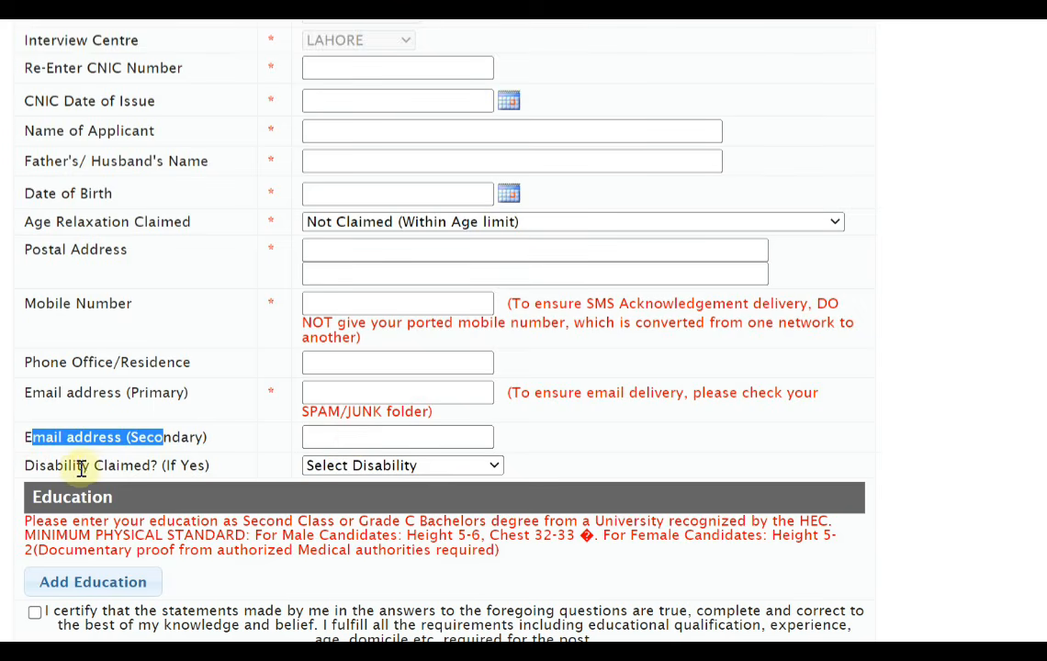
click(422, 466)
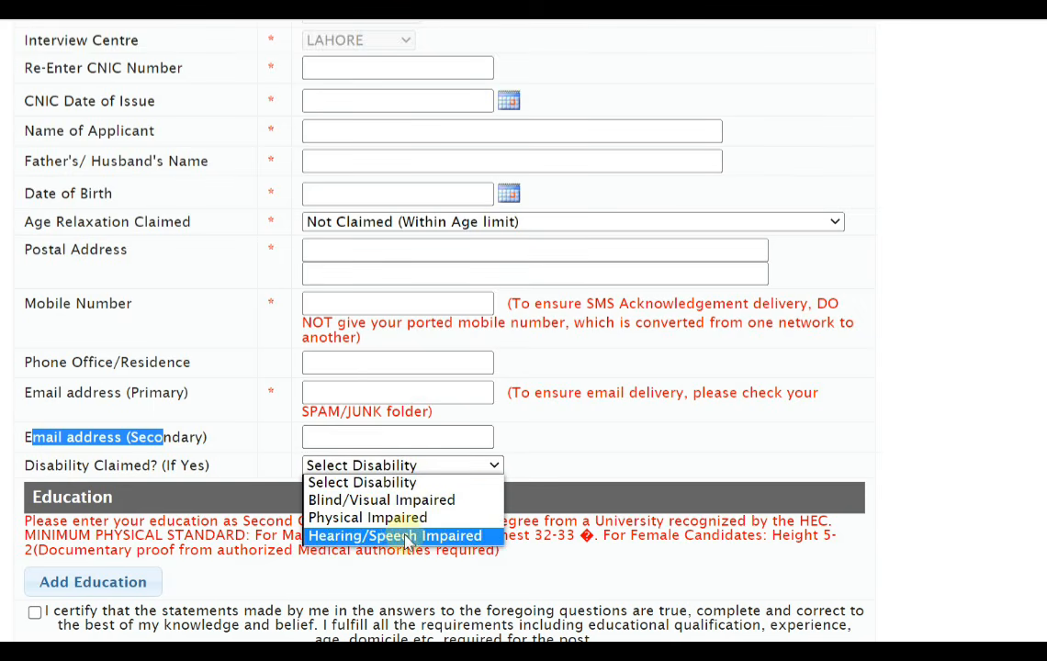
click(406, 483)
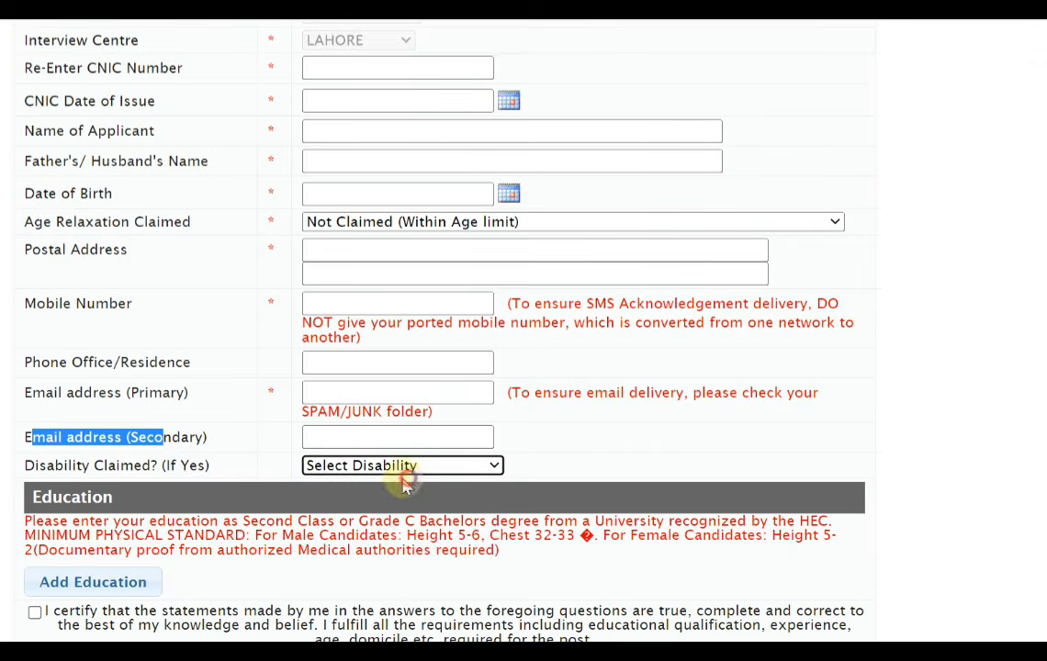
Start a new education entry and set its qualification to MATRICULATION
scroll(794, 439, down, 1)
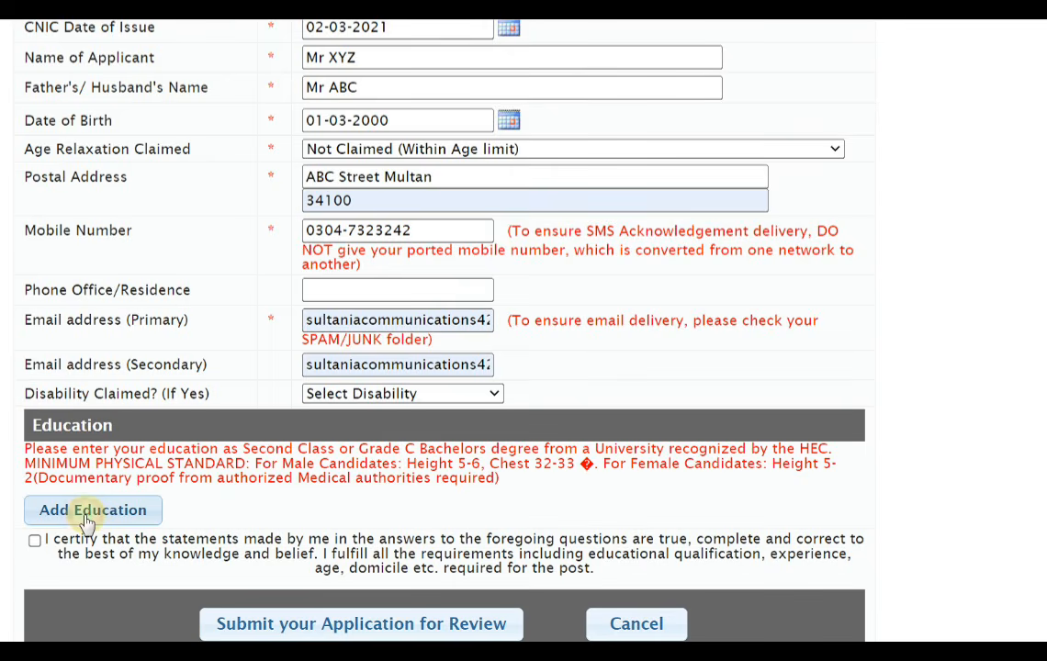
click(89, 520)
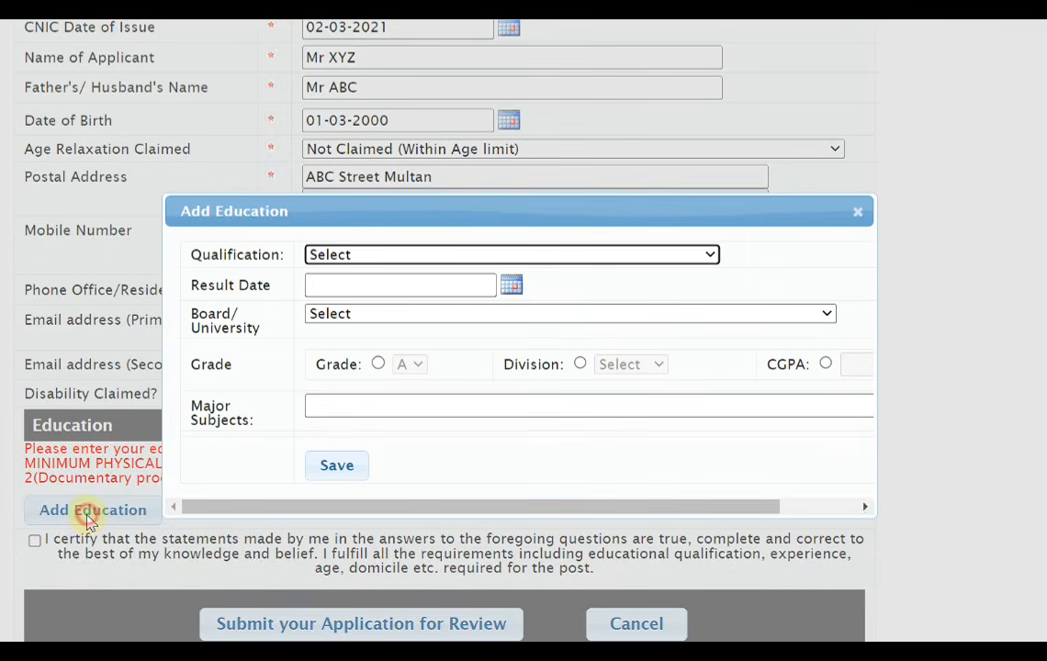
drag(451, 215, 401, 134)
click(347, 182)
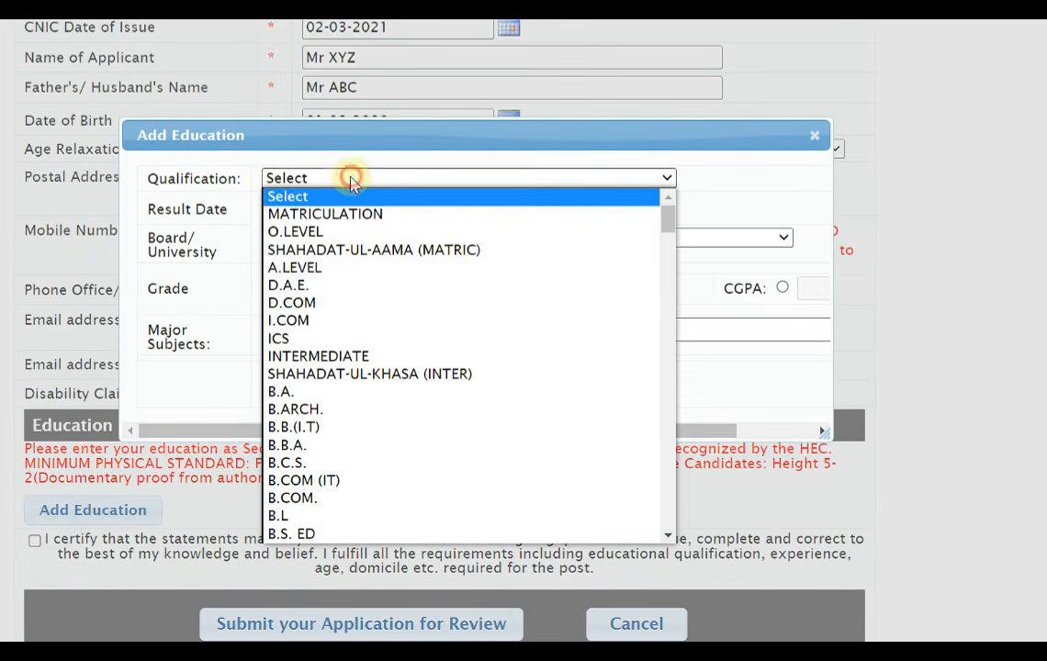
click(350, 216)
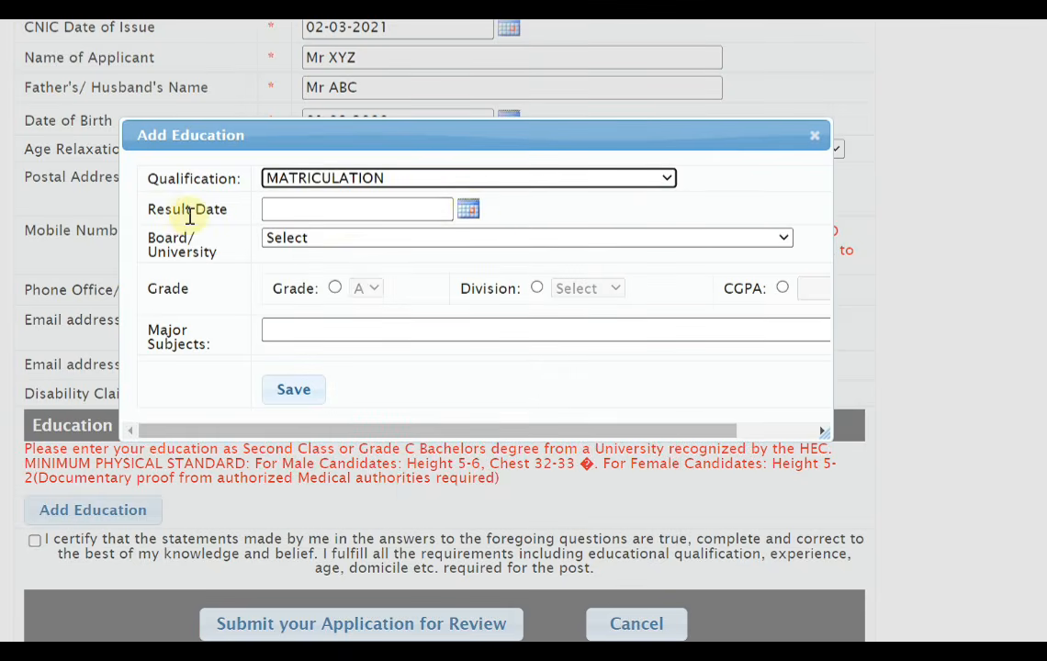
Set the matriculation entry's result date to 01-03-2015 and its board to BISE Multan
click(469, 212)
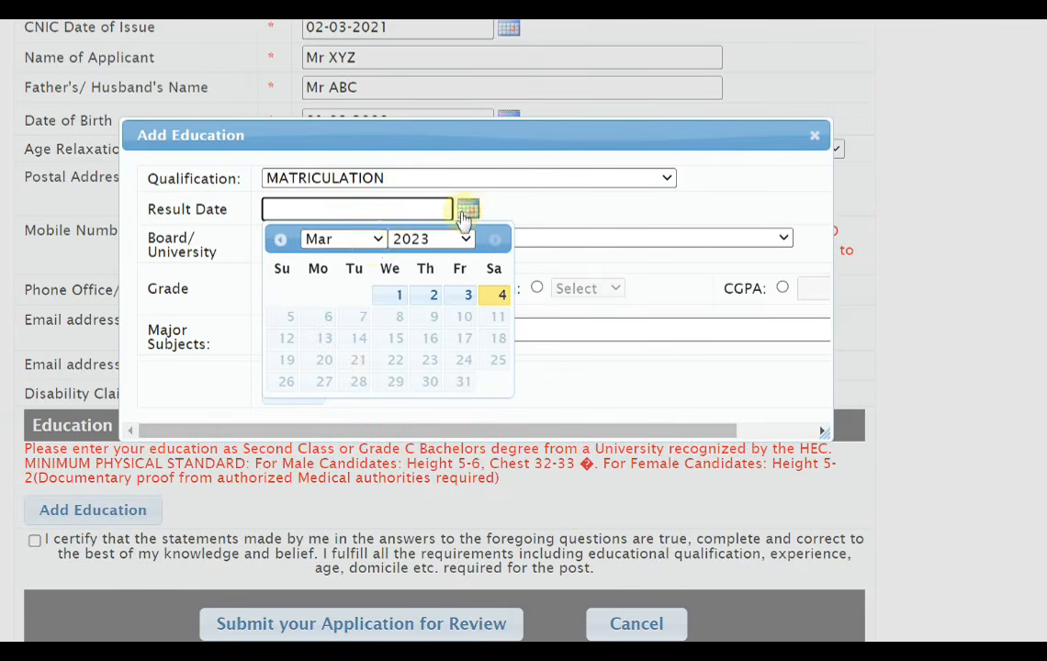
click(413, 242)
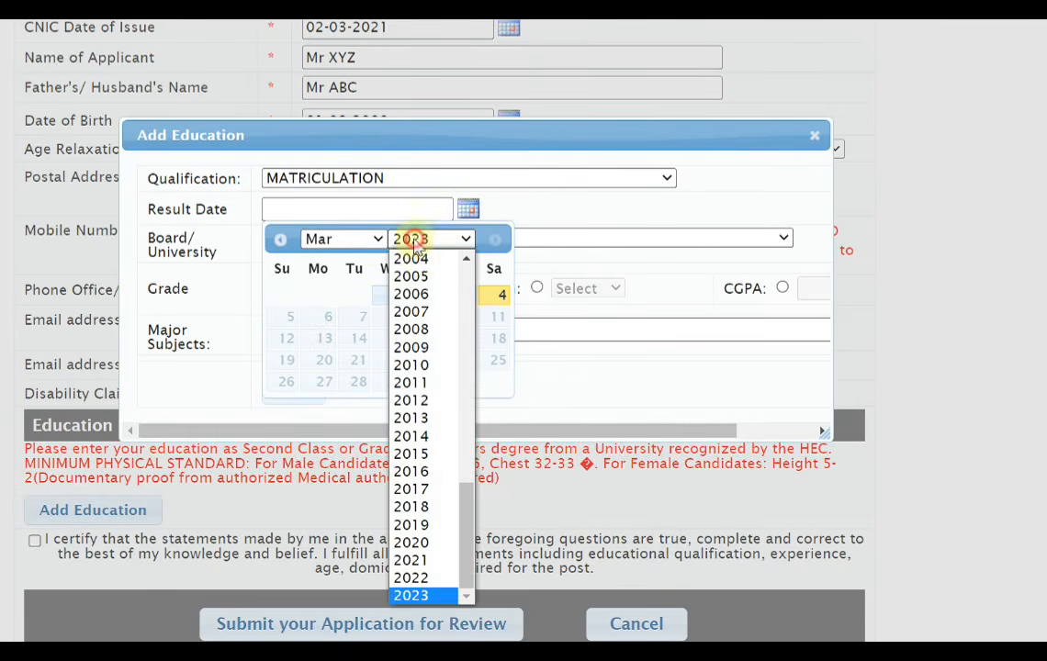
click(434, 462)
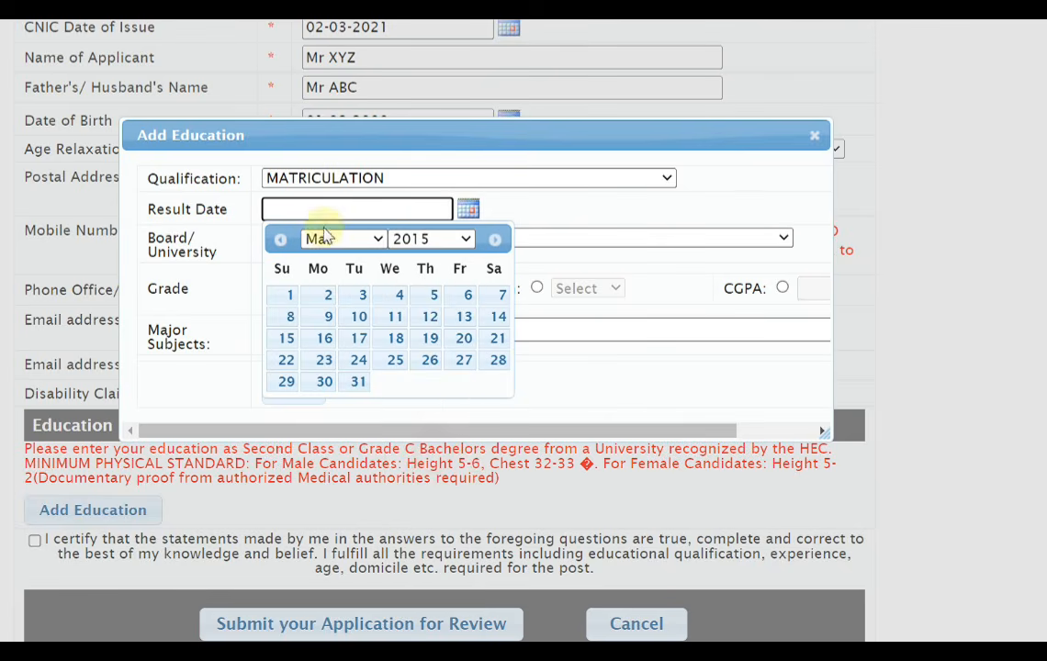
click(289, 295)
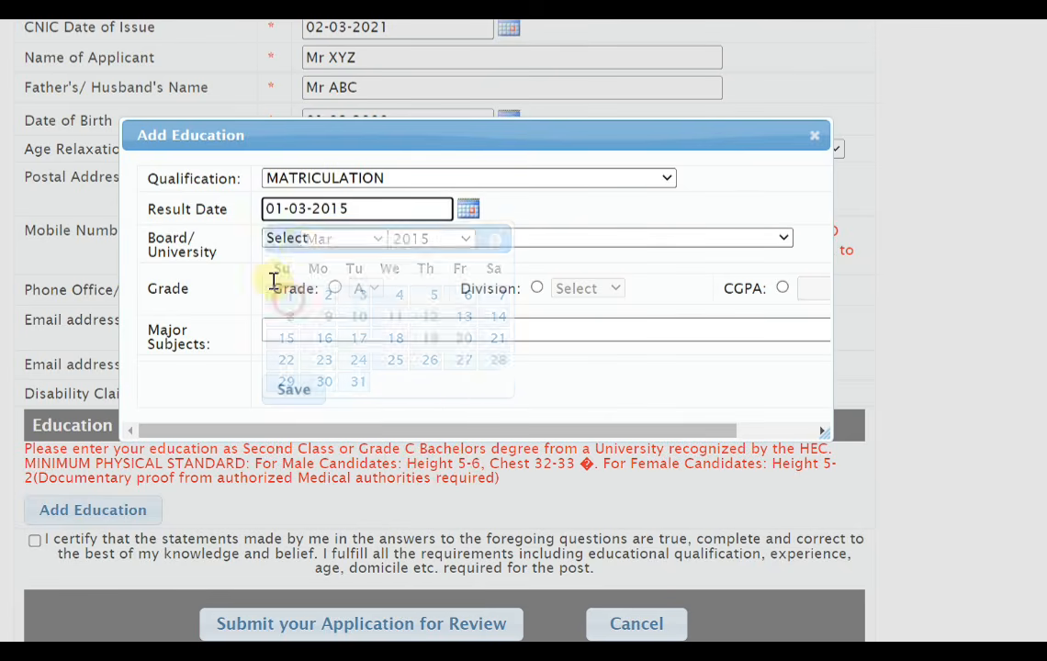
click(329, 238)
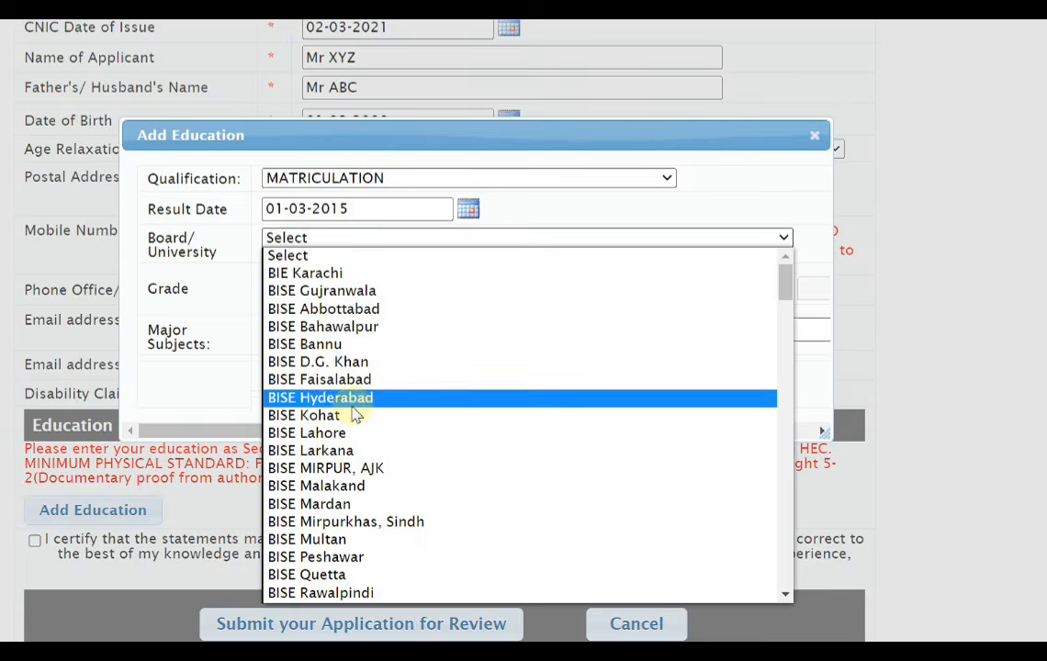
click(353, 540)
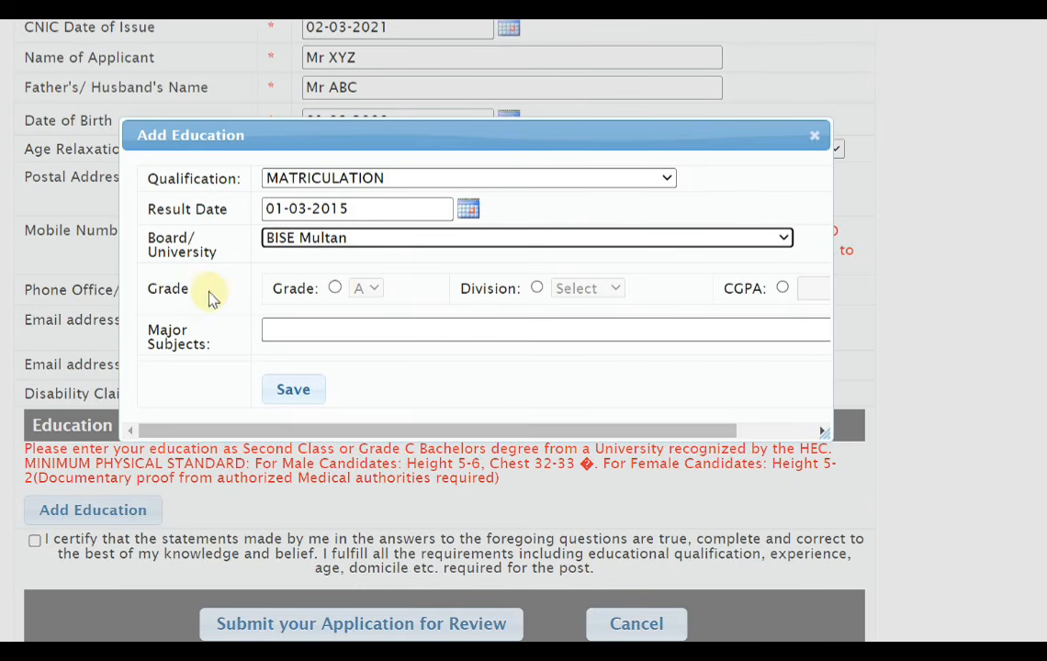
Give the matriculation entry First division with major subjects Math, Physics, Chemistry, Biology, and save it
click(537, 288)
click(588, 288)
click(569, 322)
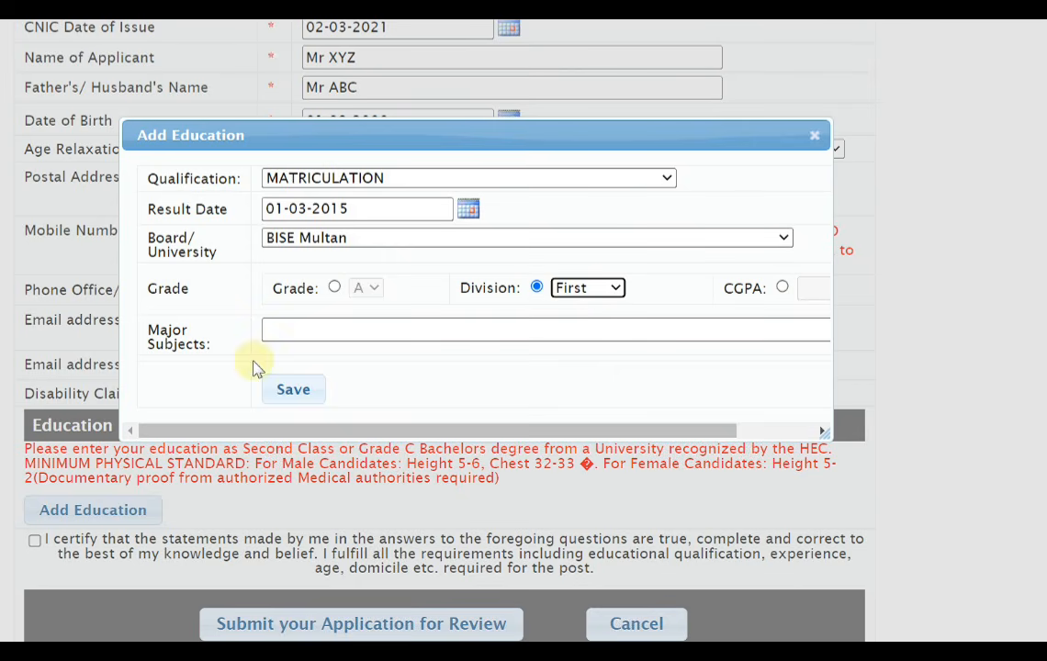
click(269, 327)
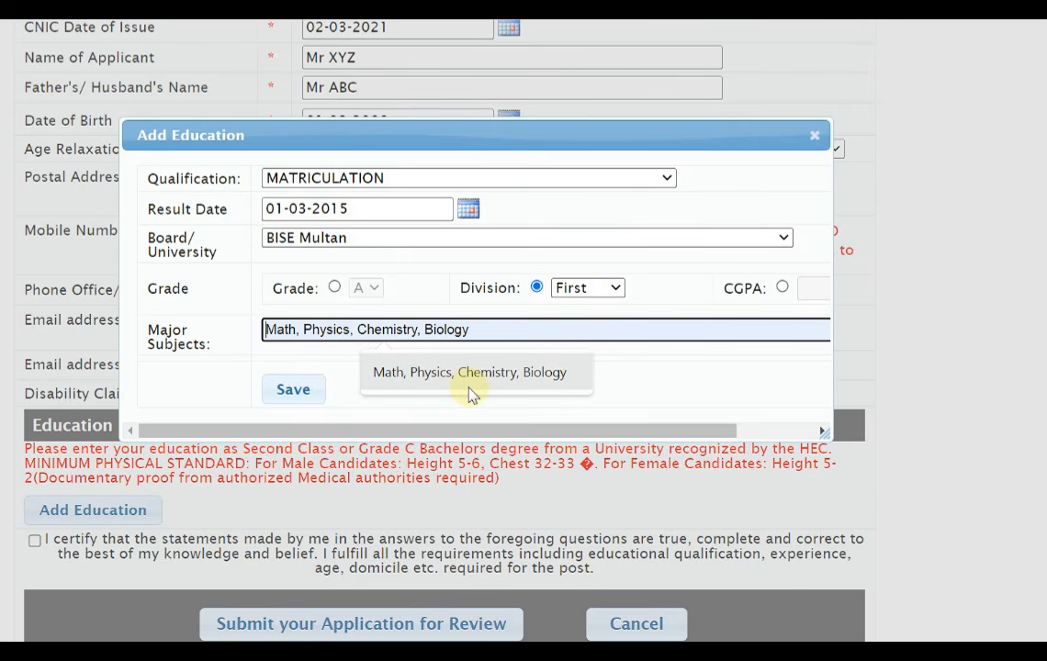
click(404, 389)
click(294, 393)
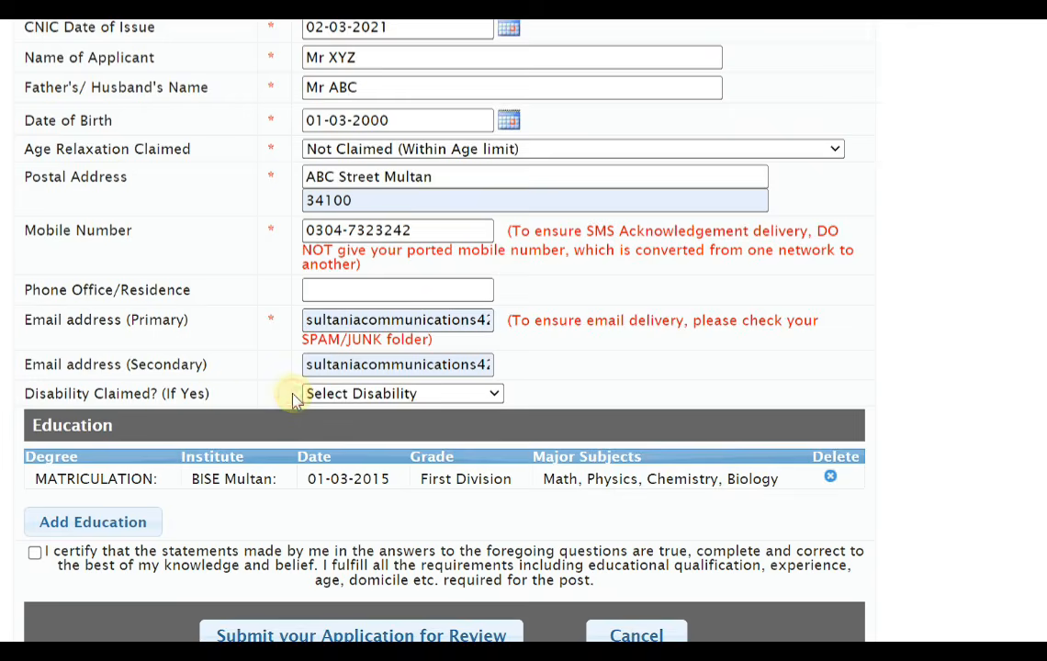
Start another education entry with qualification INTERMEDIATE and result date 01-03-2017
click(103, 512)
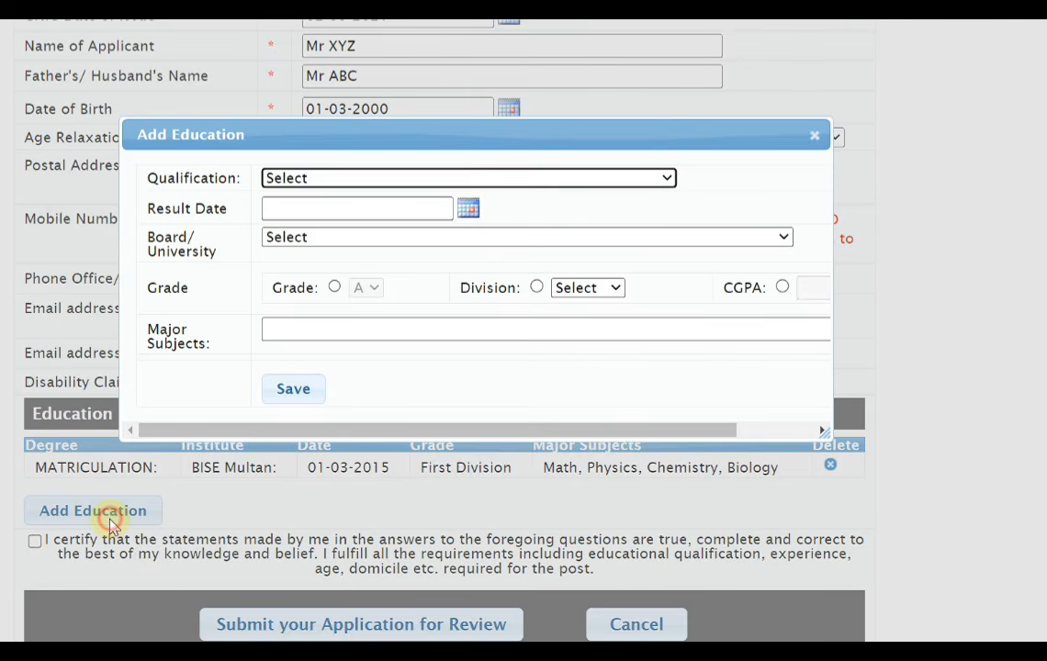
click(373, 179)
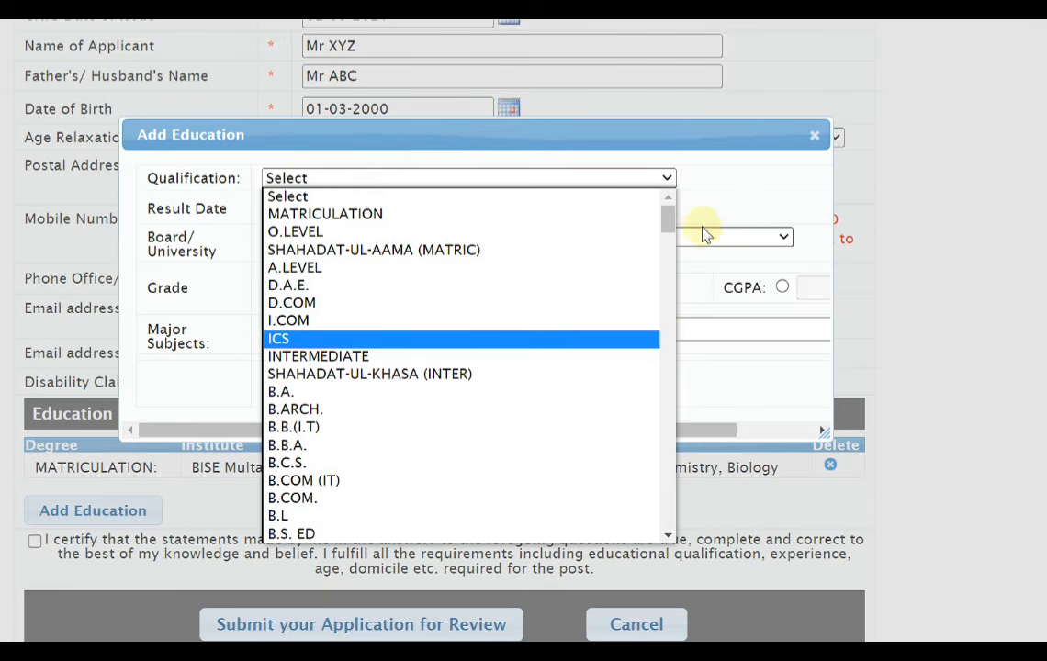
drag(671, 225, 661, 428)
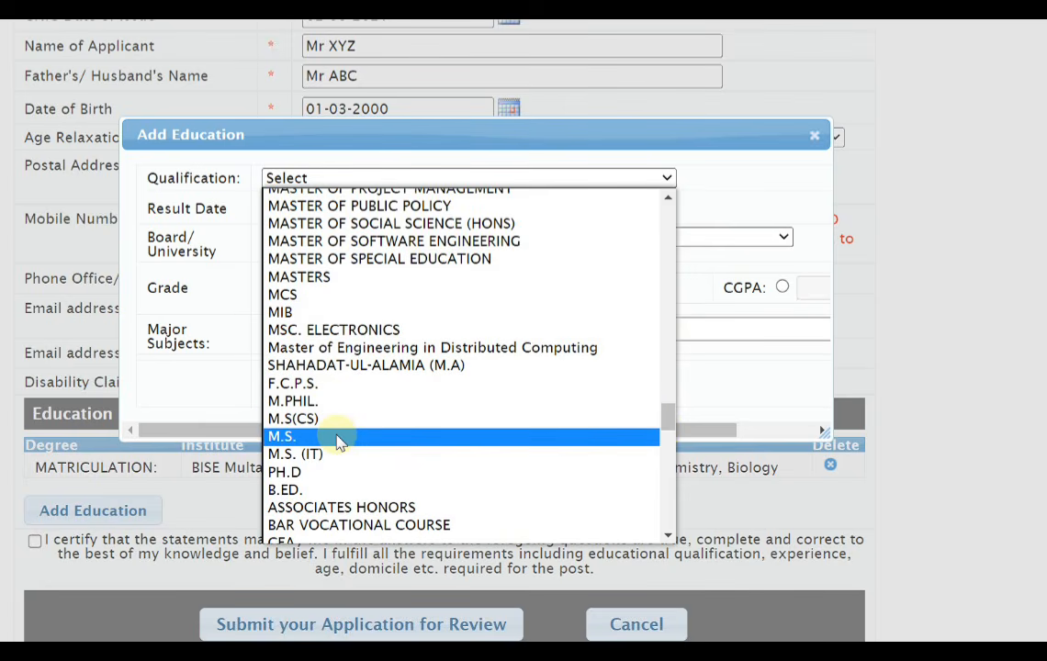
click(355, 362)
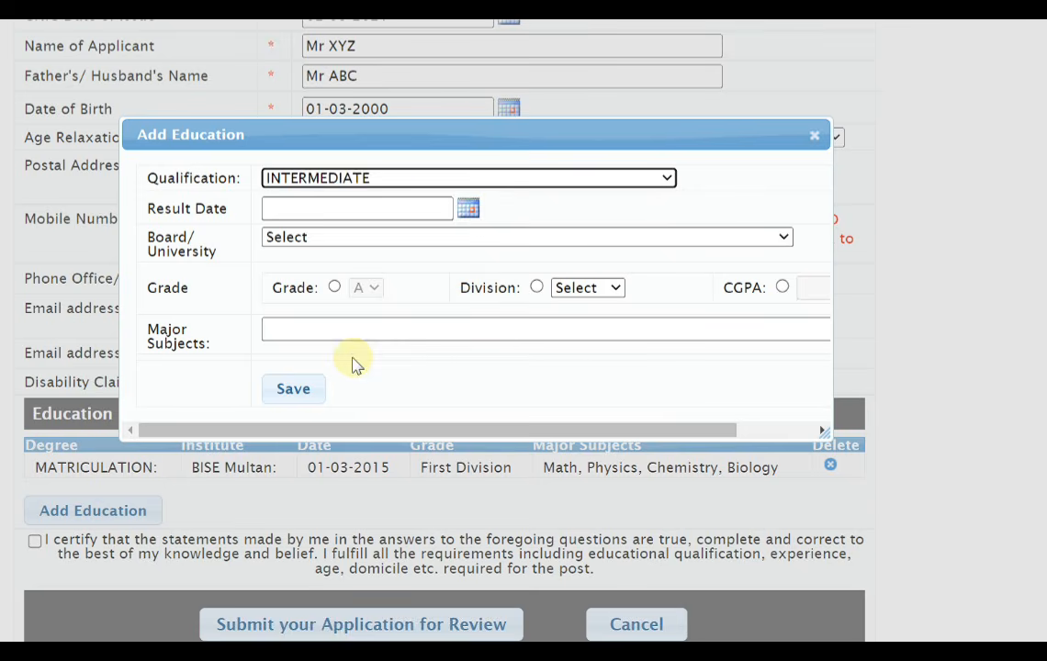
click(470, 212)
click(415, 242)
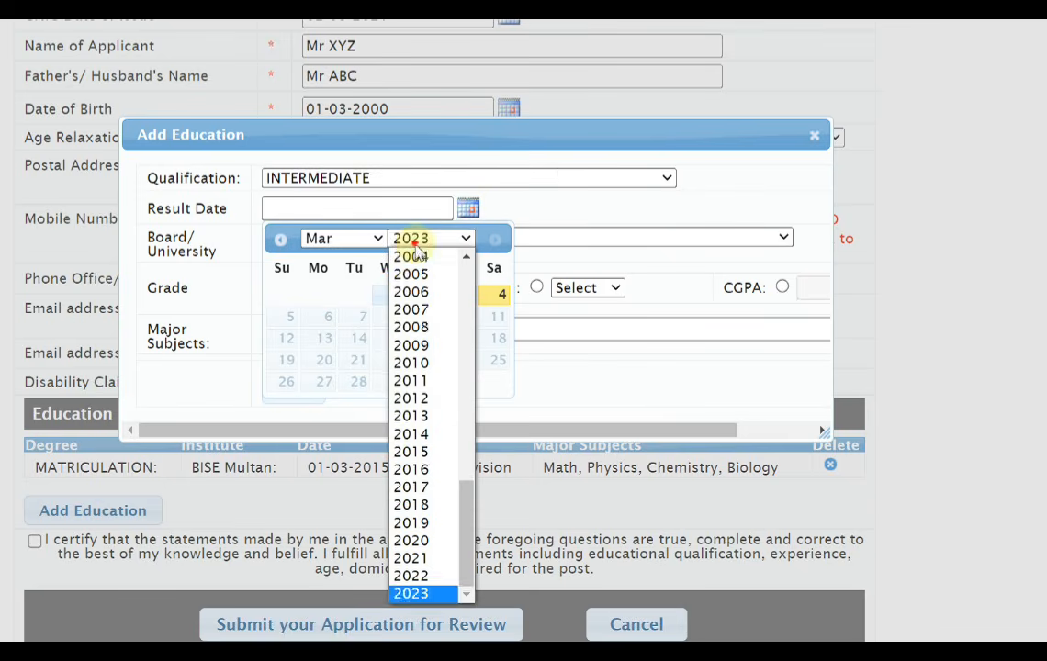
click(428, 500)
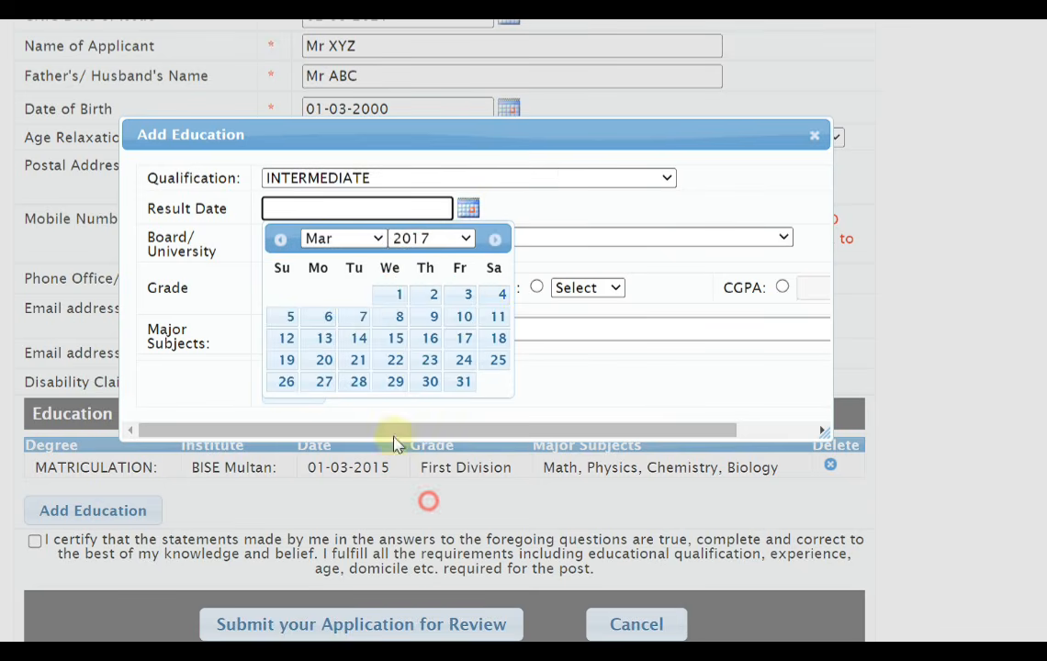
click(397, 294)
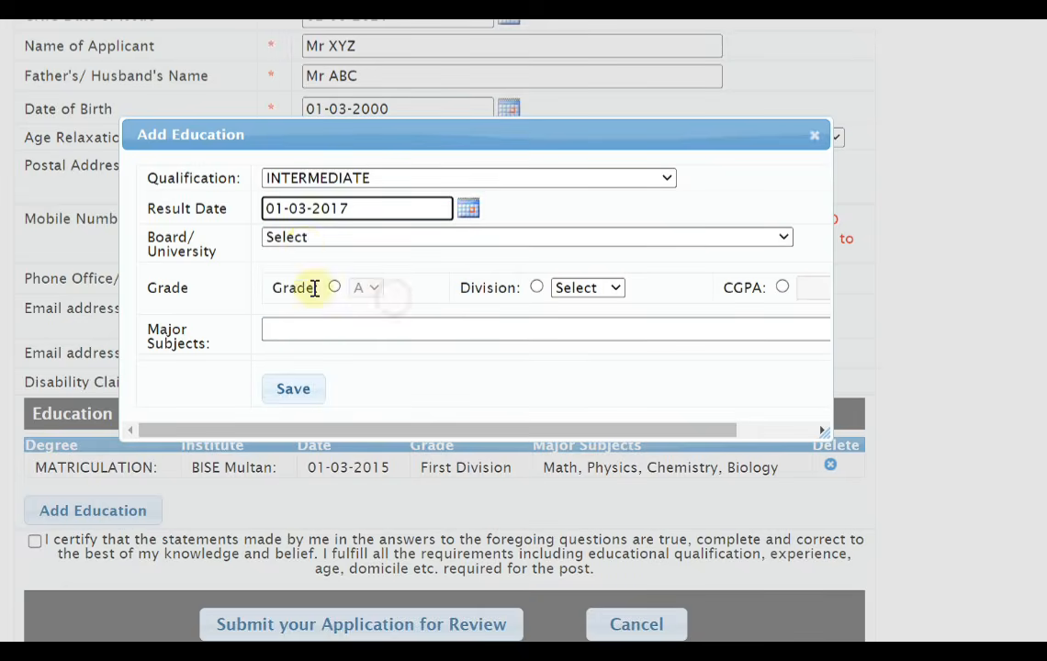
Set the intermediate entry's board to BISE Multan and its grade to First division
click(311, 244)
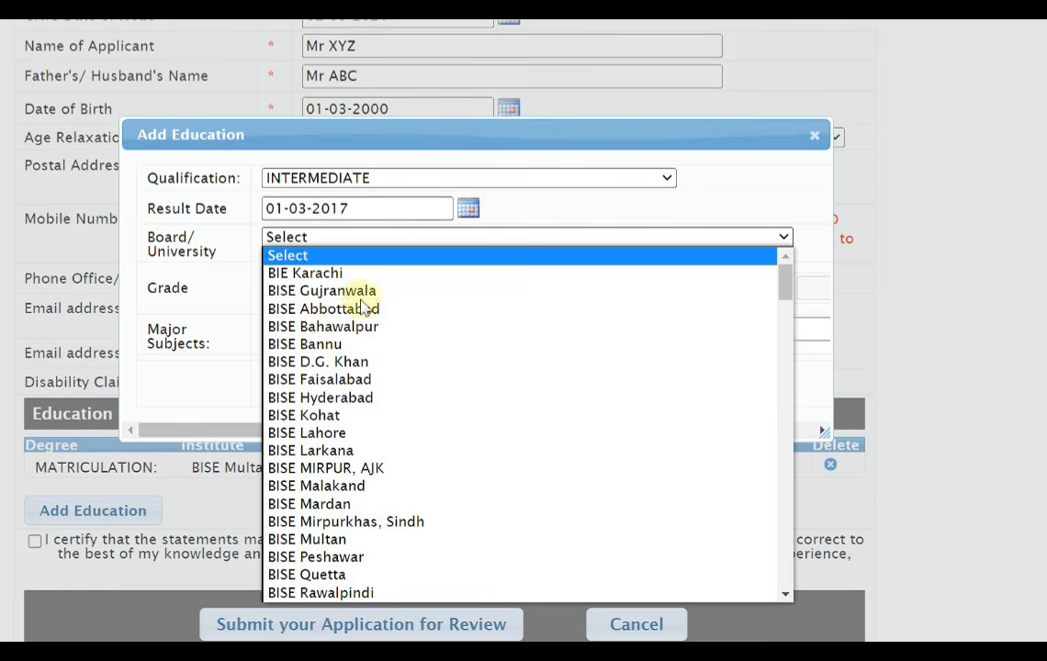
click(355, 540)
click(537, 288)
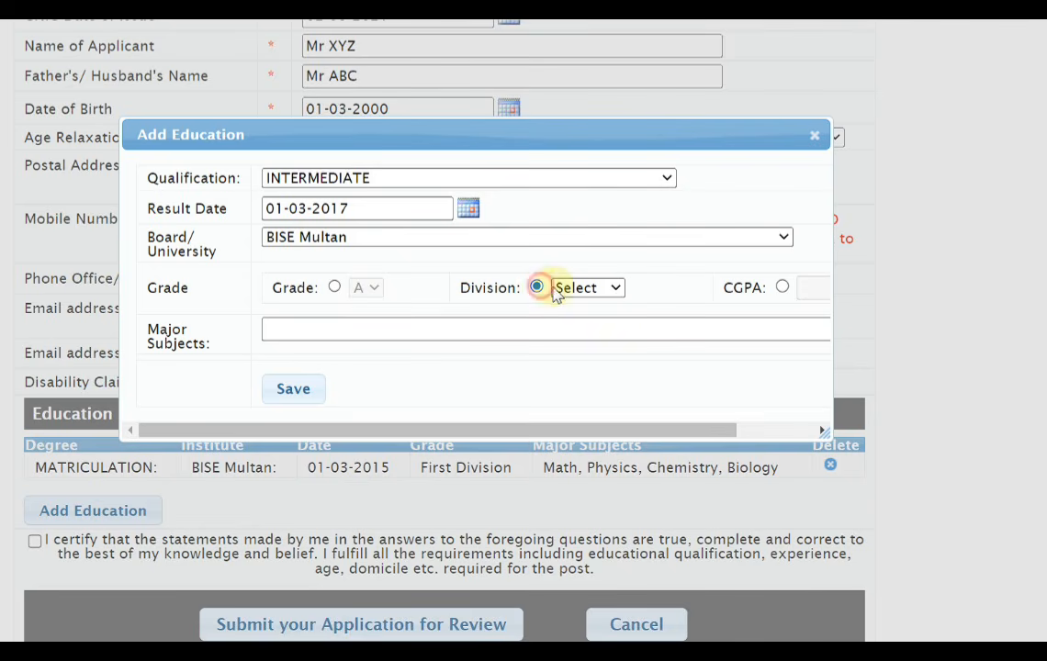
click(559, 287)
click(582, 325)
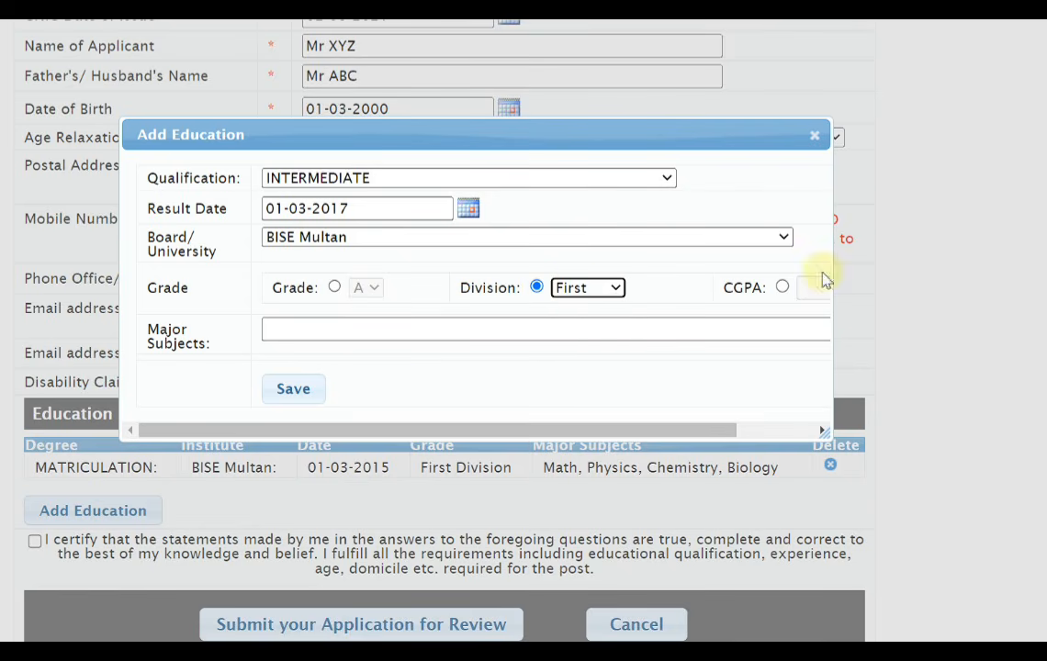
Enter Math, Physics, Chemistry as the intermediate entry's major subjects and save the entry
click(330, 330)
click(483, 374)
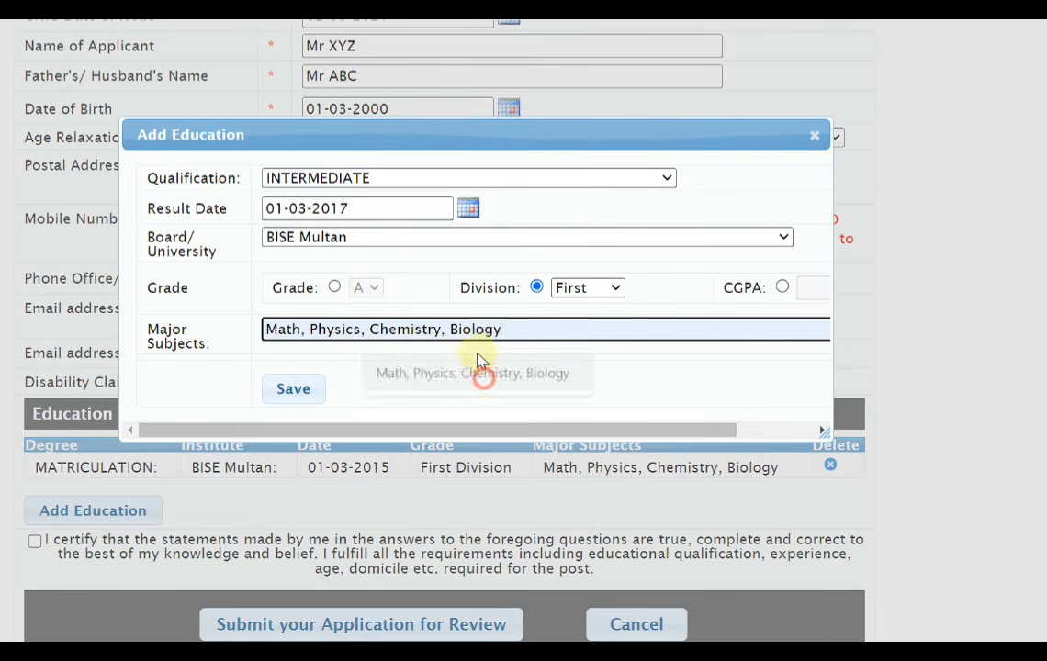
drag(507, 328, 450, 330)
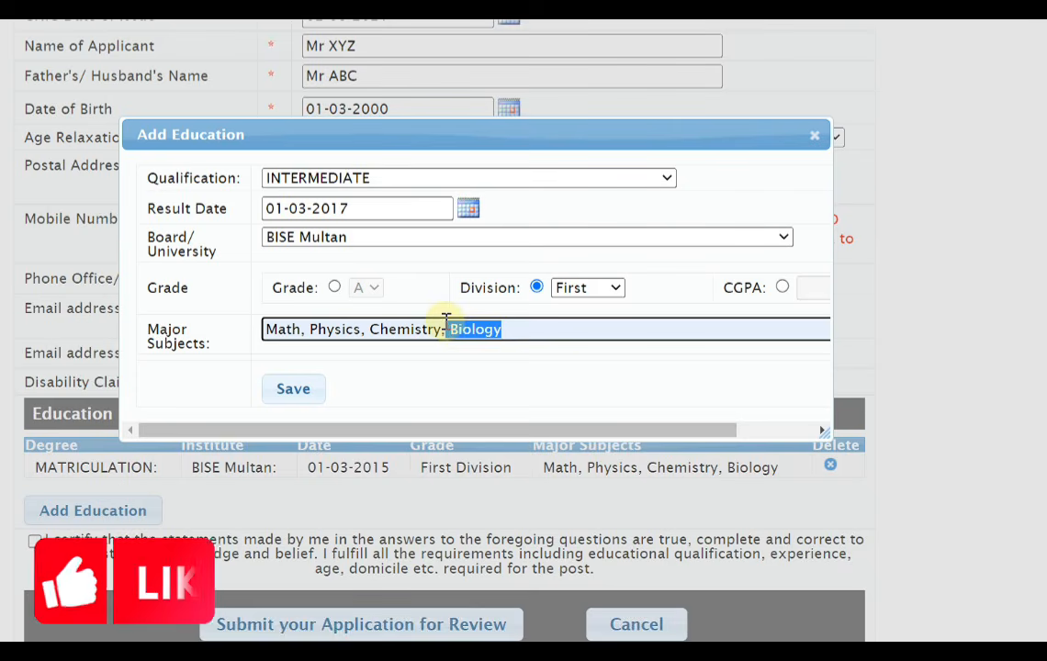
key(BackSpace)
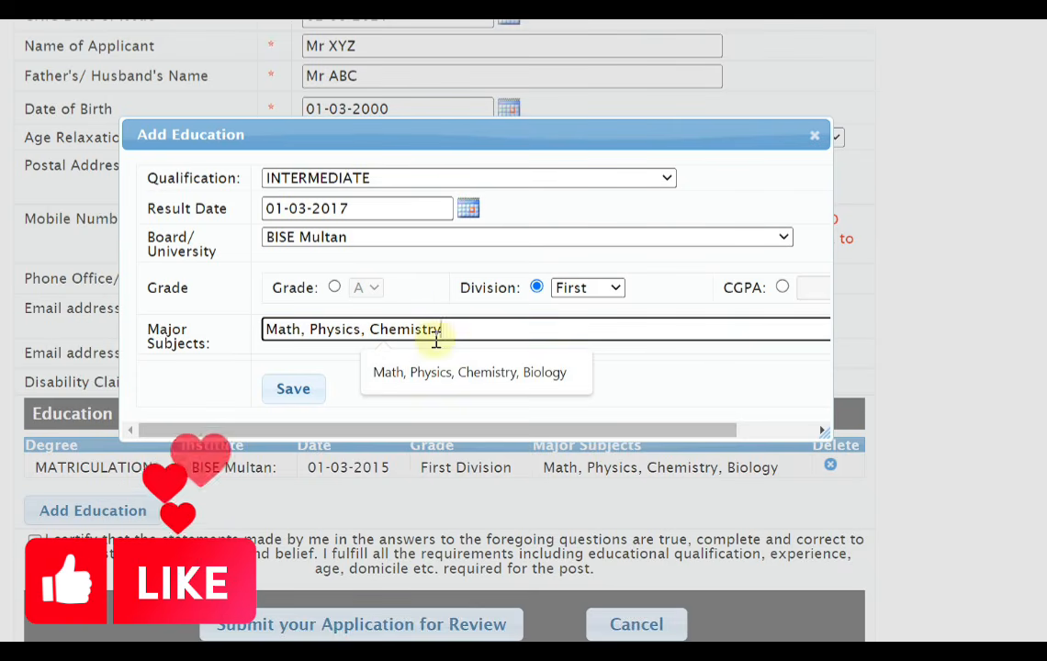
click(293, 389)
Add a third education entry for BACHELOR OF PHYSICAL EDUCATION from Foundation University, Islamabad, dated 03-03-2022 with CGPA 3.55
click(99, 539)
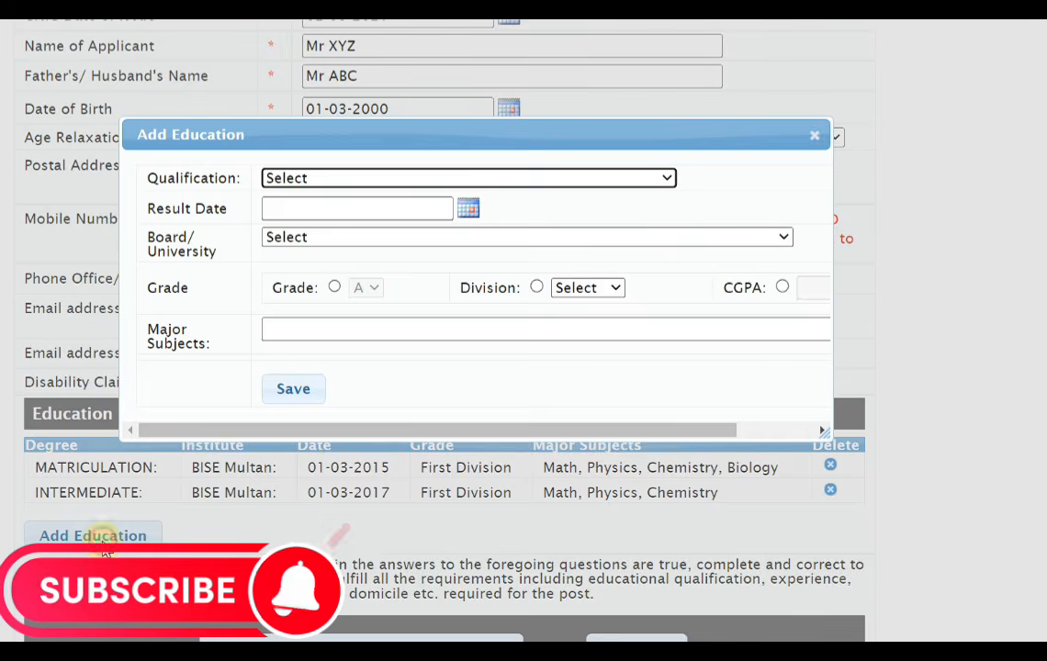
click(322, 177)
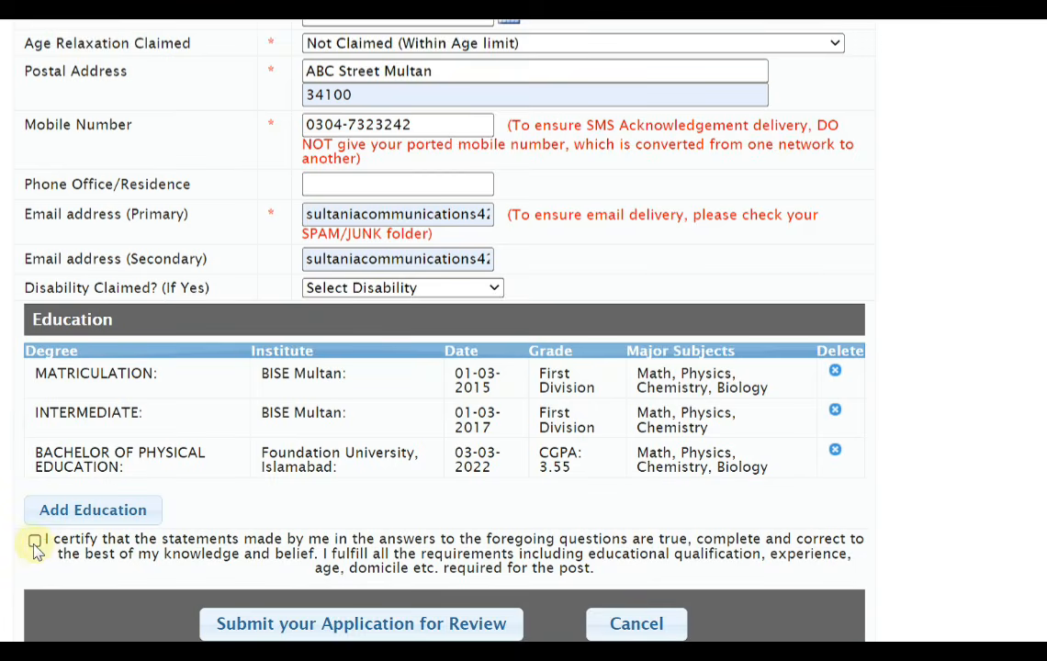
Submit the application for review and open the submitted INSPECTOR (INVESTIGATION) application form, dismissing its print preview
click(332, 631)
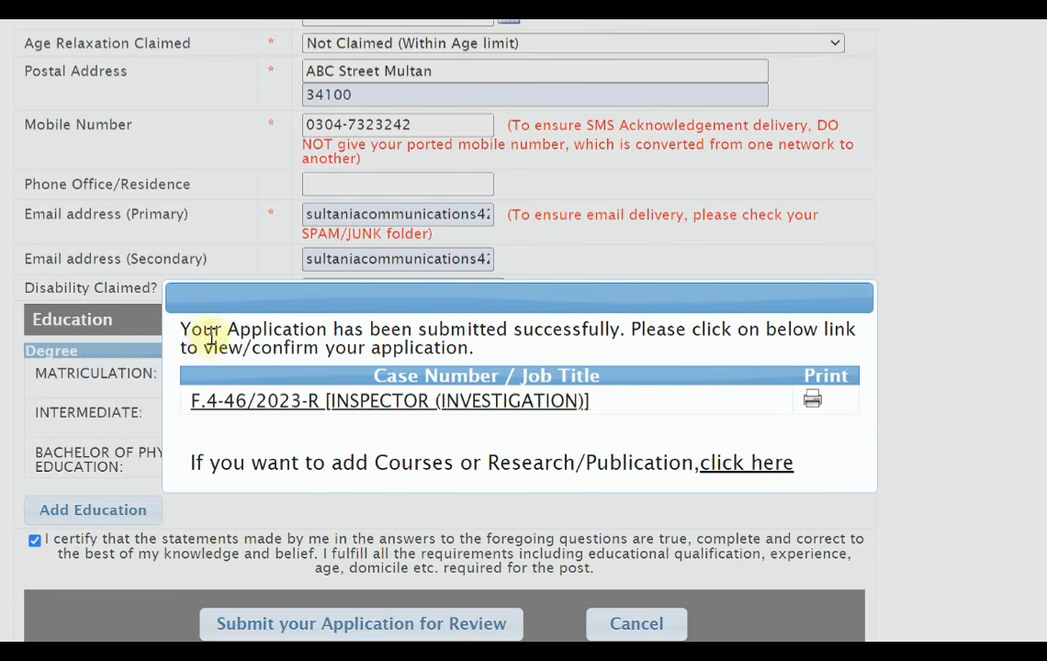
drag(181, 332, 820, 347)
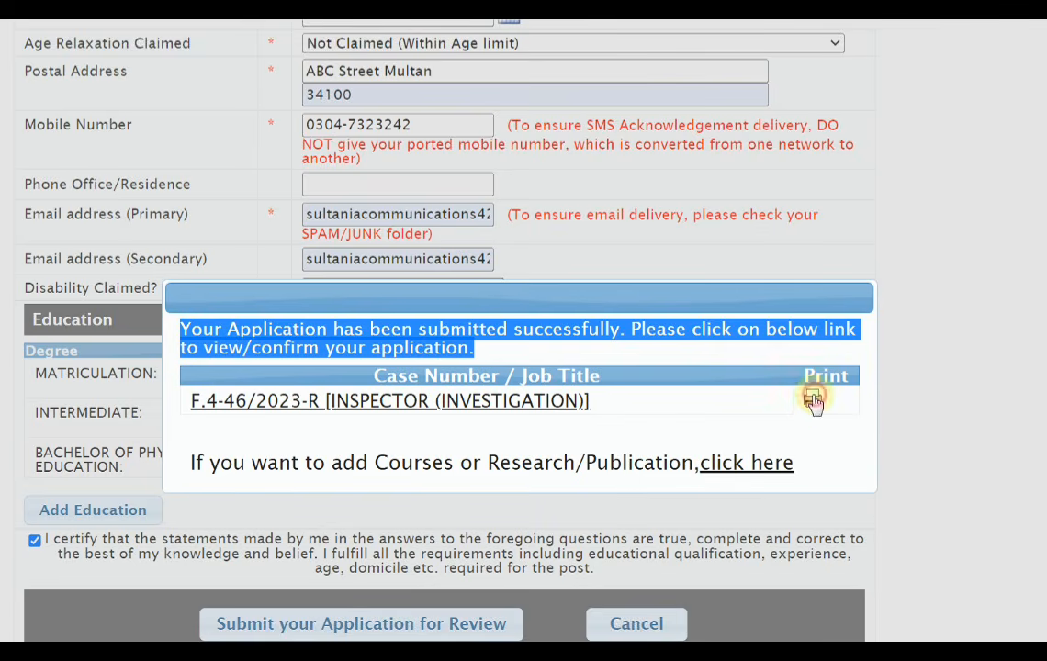
click(470, 401)
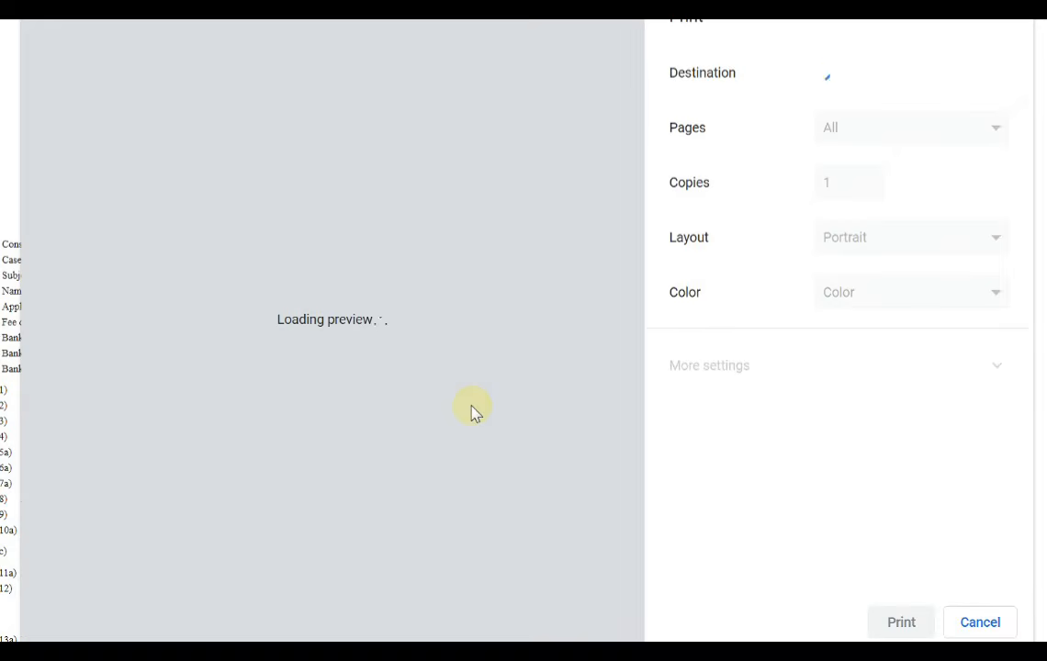
key(Escape)
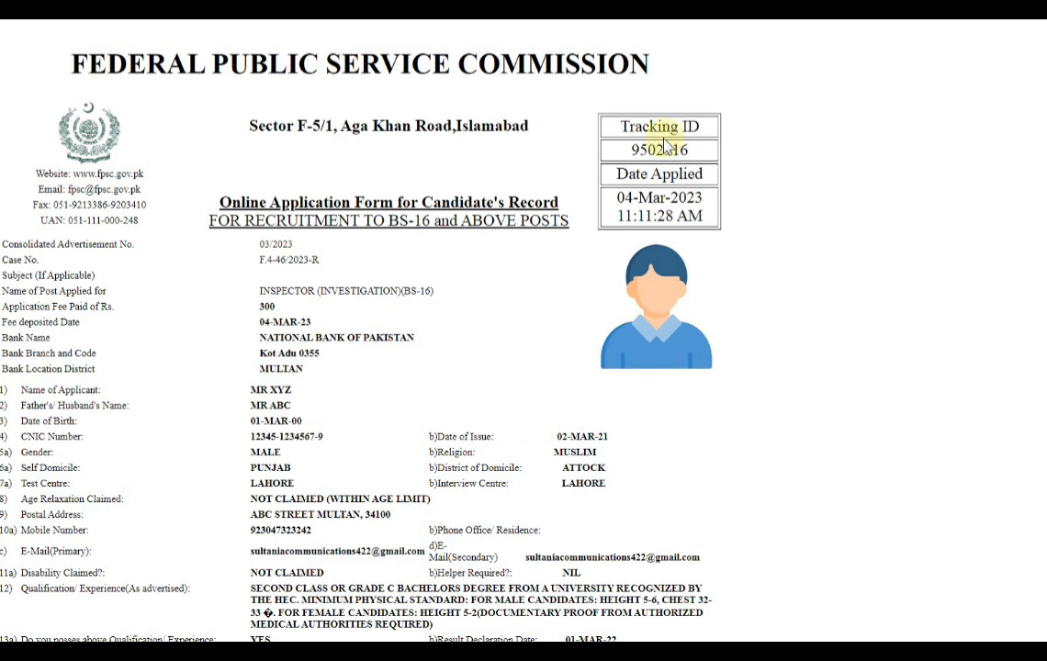
Copy the Tracking ID from the submitted application form
drag(611, 126, 626, 148)
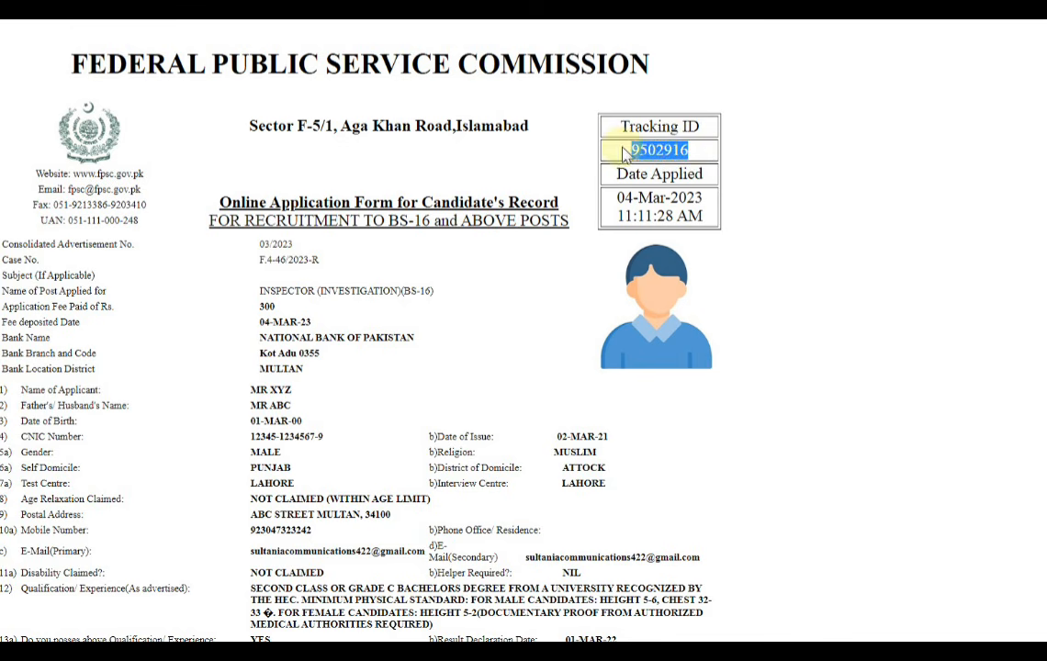
right_click(658, 154)
click(706, 163)
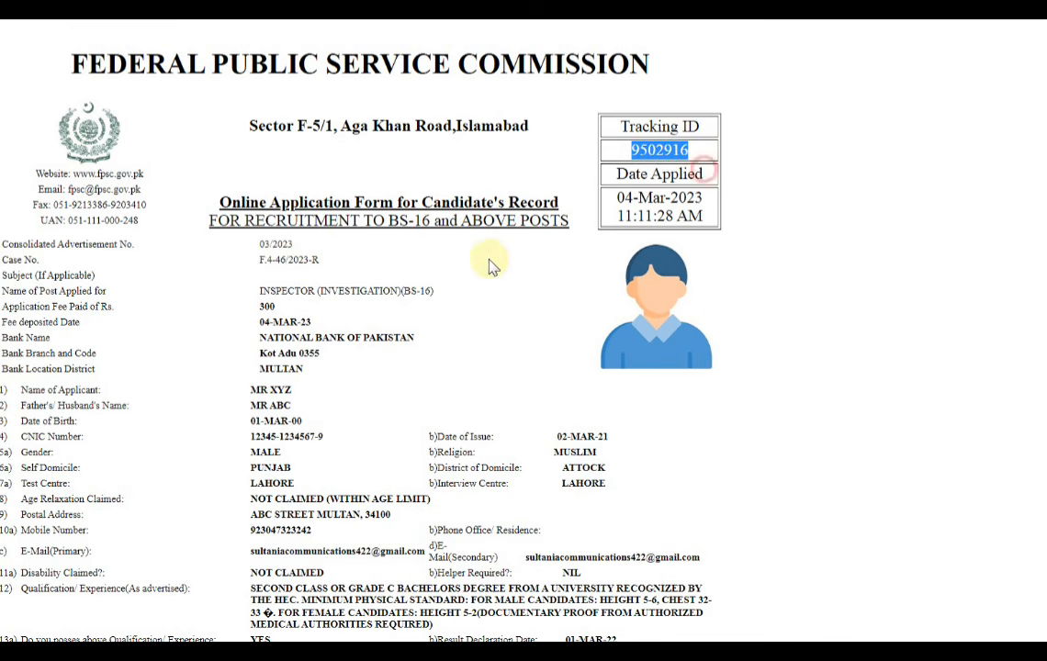
Review the submitted form's post and fee details, applicant information, academic qualifications, declaration and warning
scroll(456, 303, down, 7)
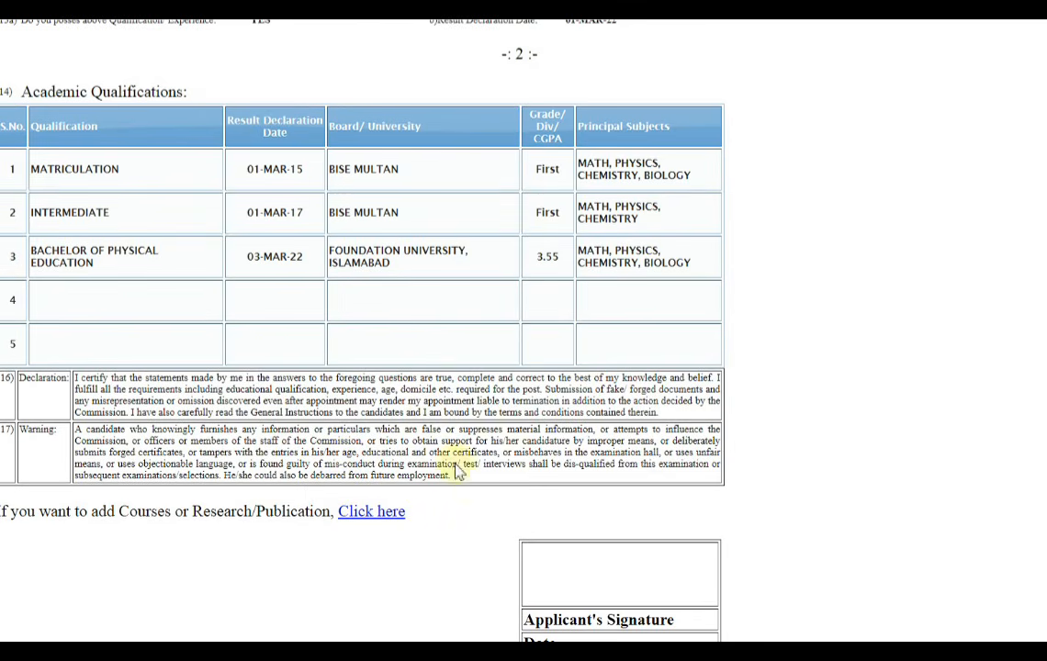
scroll(360, 284, up, 7)
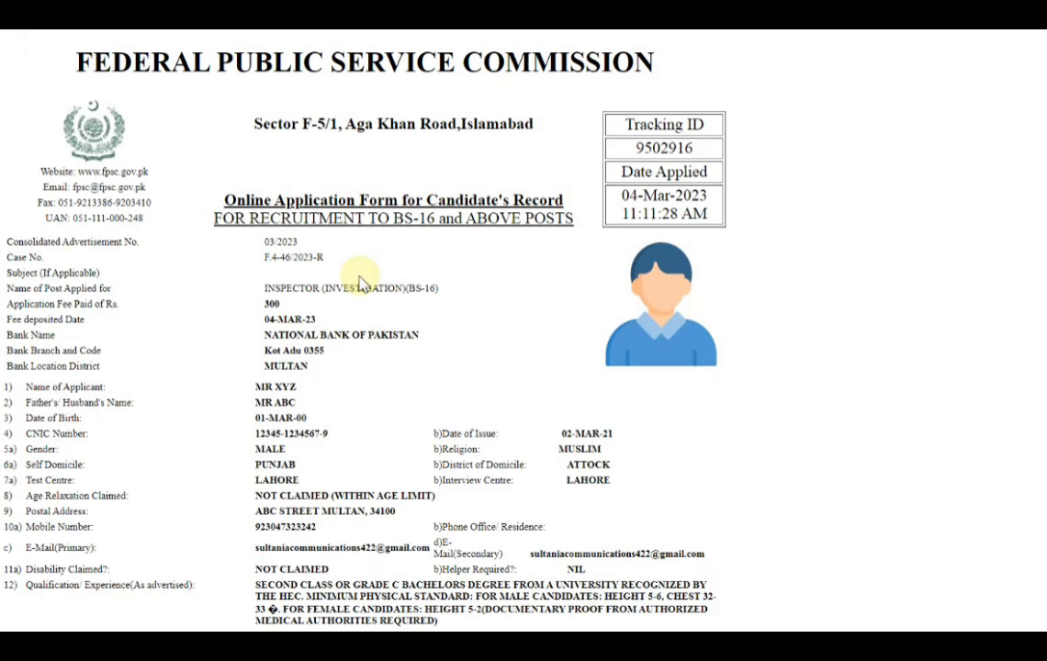
scroll(437, 368, down, 5)
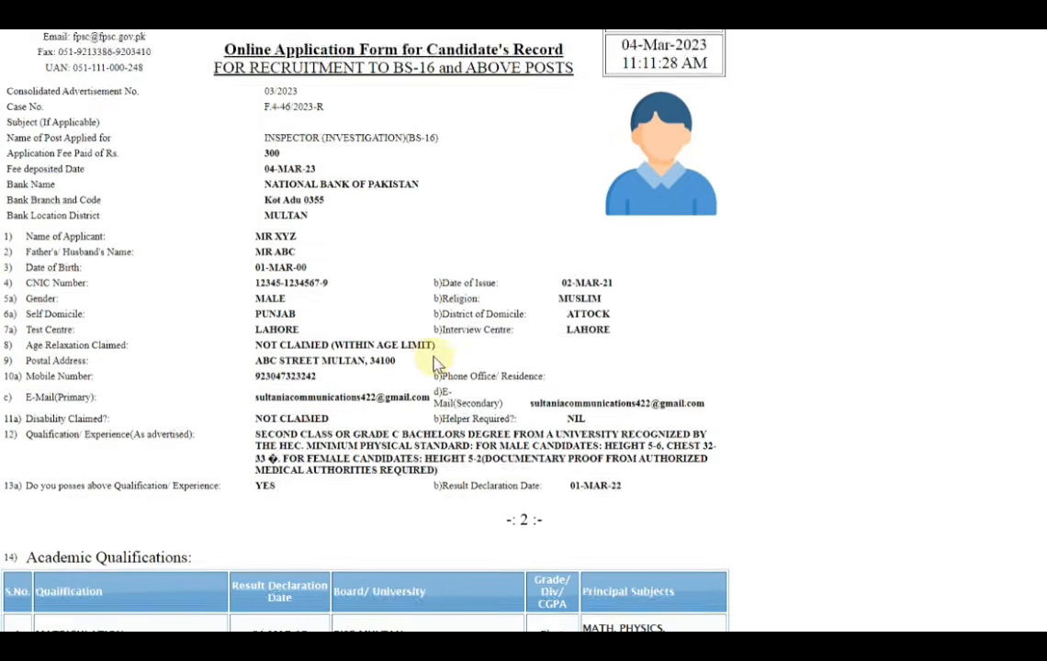
scroll(414, 335, down, 3)
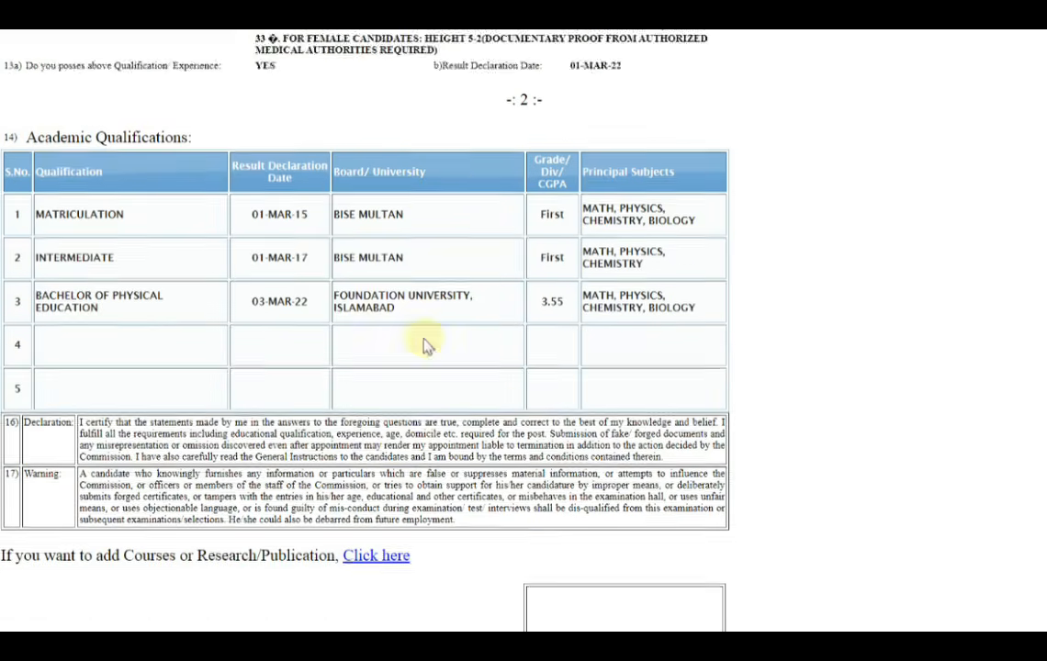
scroll(404, 404, up, 6)
scroll(401, 410, up, 2)
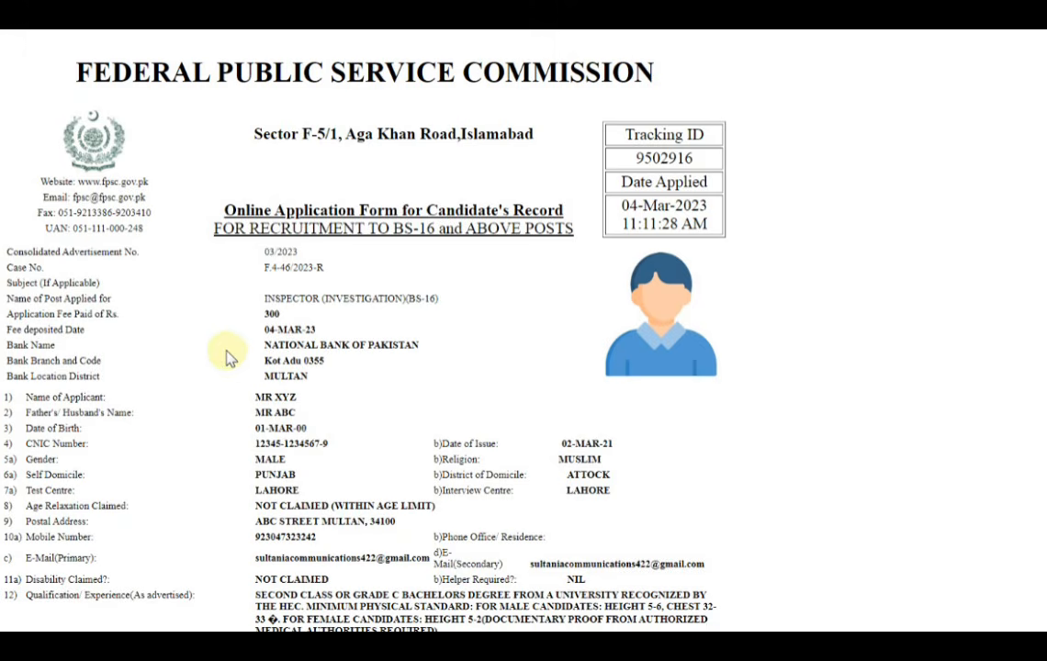
Recheck the submitted application form from the fee and applicant details down to the academic qualifications and declaration
scroll(232, 358, down, 3)
scroll(323, 311, down, 3)
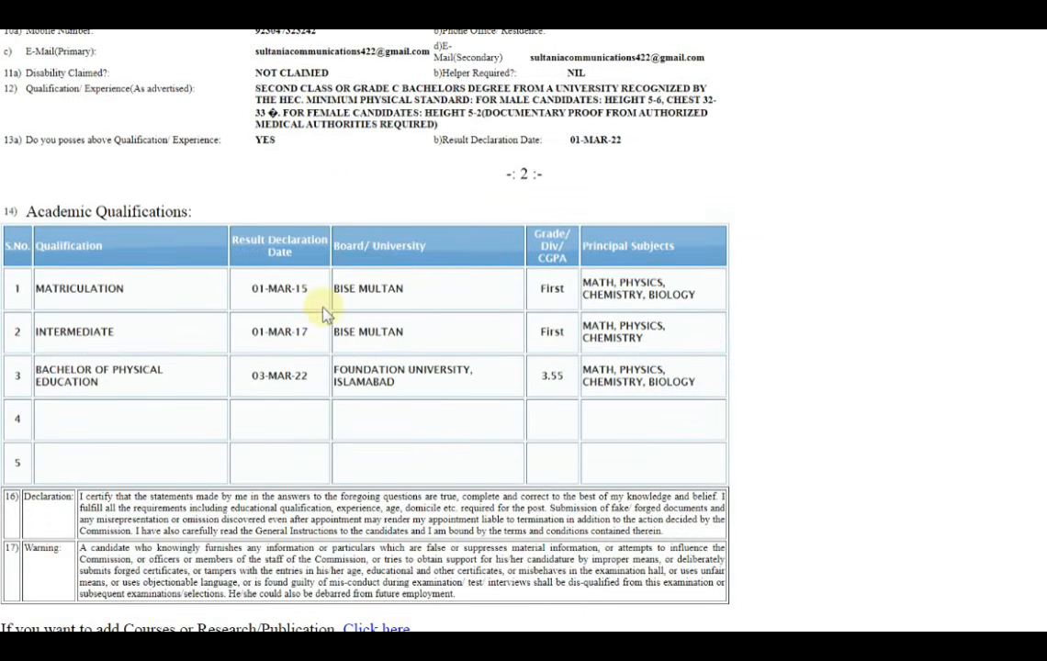
scroll(229, 459, up, 5)
scroll(227, 408, up, 1)
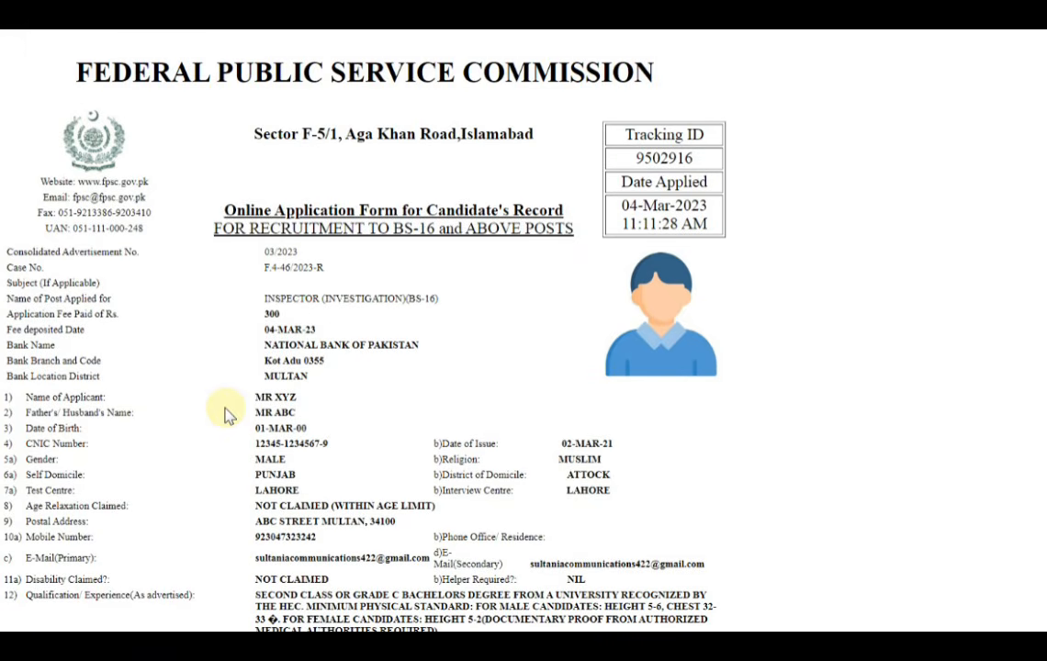
drag(259, 328, 329, 363)
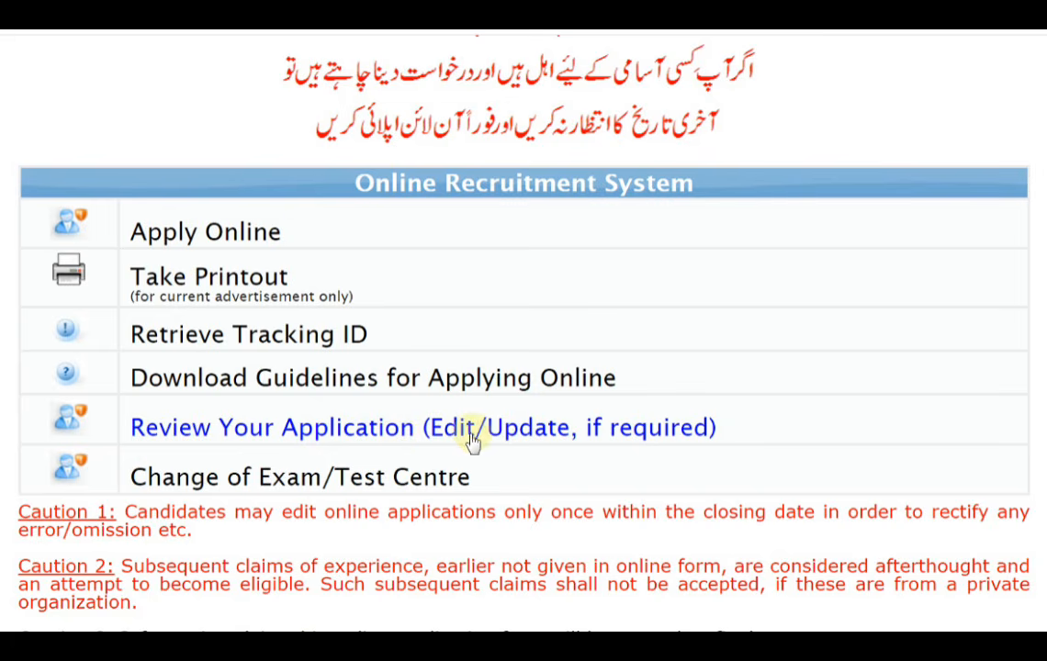
Open the Update Application form for reviewing a submitted application and go to its CNIC and Tracking ID fields
click(380, 428)
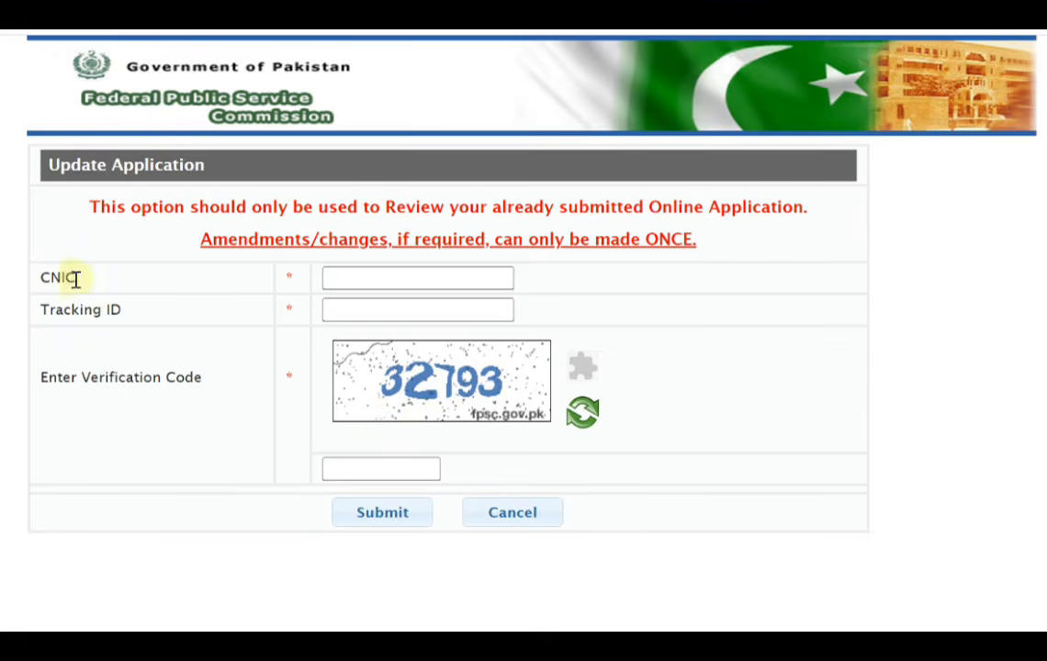
click(345, 277)
click(346, 309)
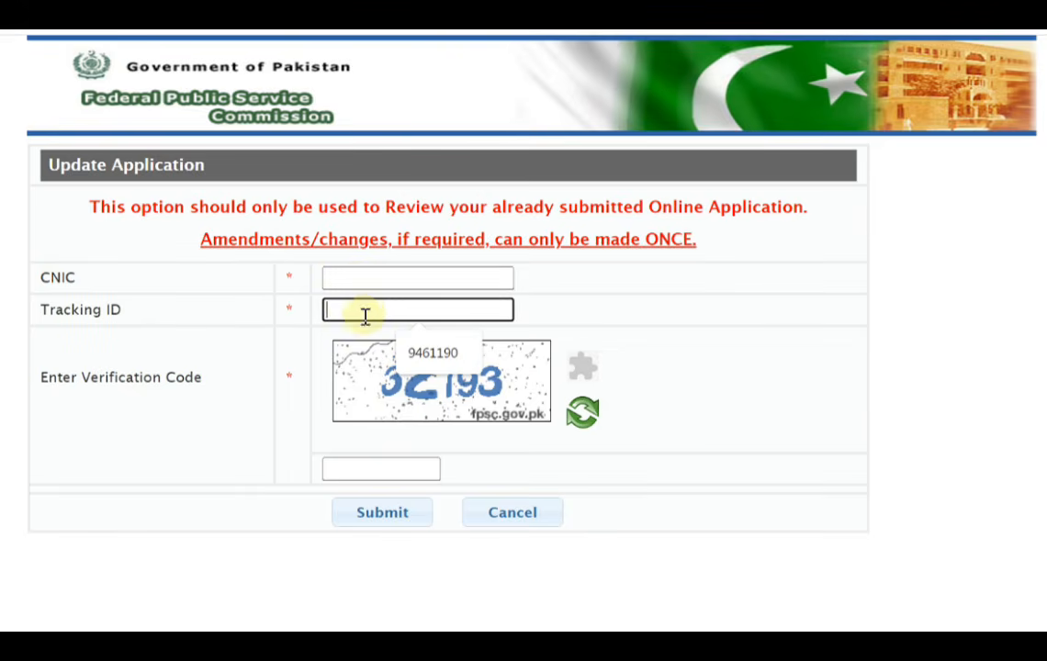
click(248, 457)
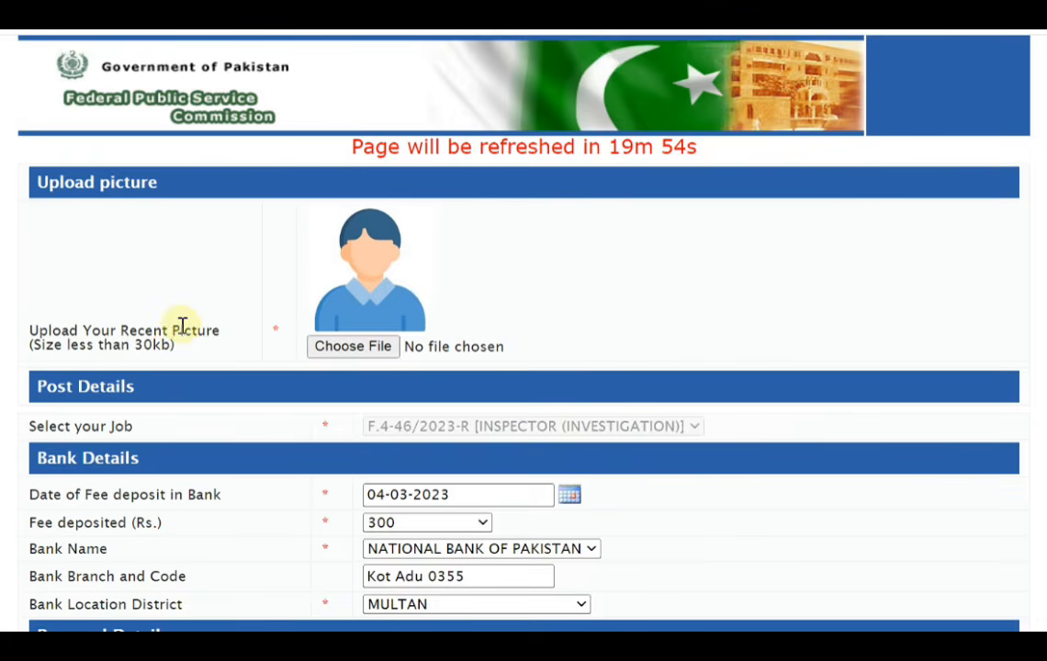
Review the saved application's picture, post, bank, personal and education sections for anything needing correction
scroll(182, 326, down, 1)
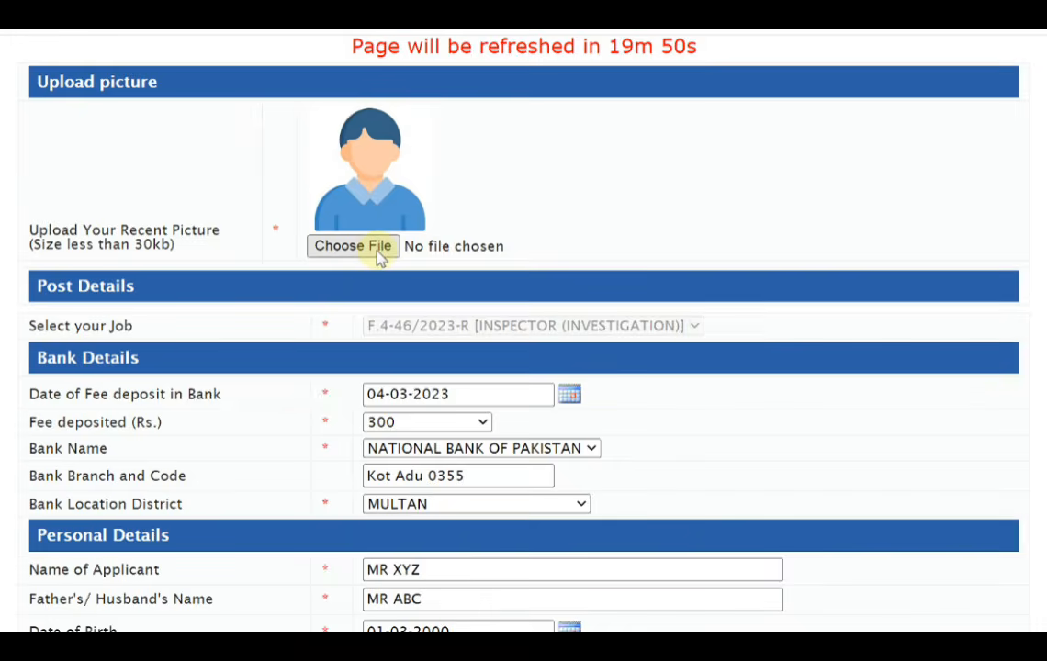
scroll(285, 432, down, 1)
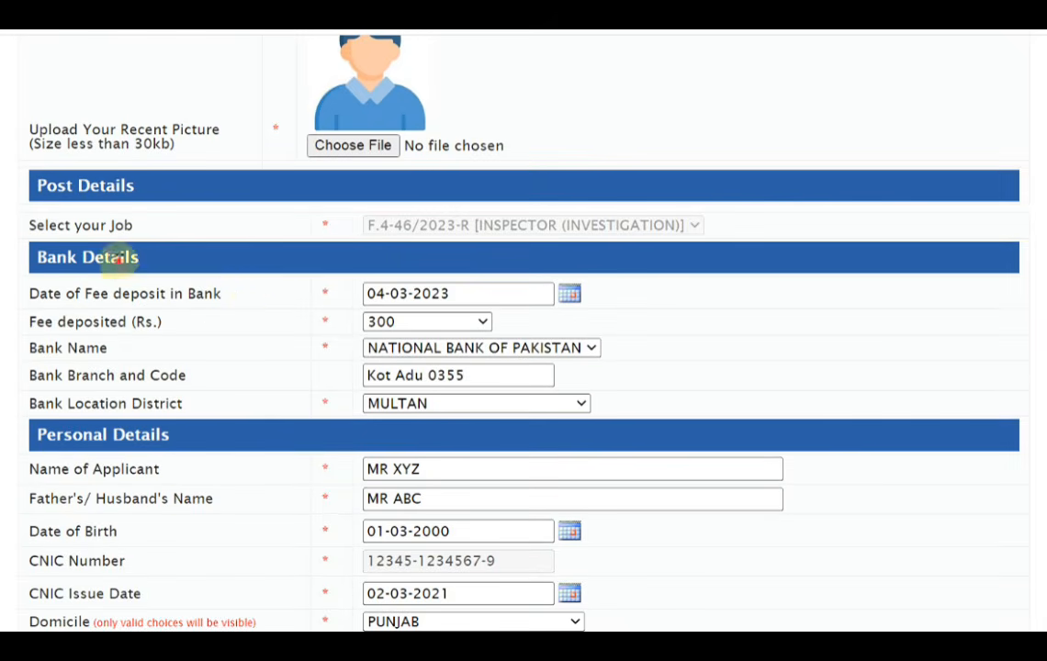
scroll(168, 432, down, 3)
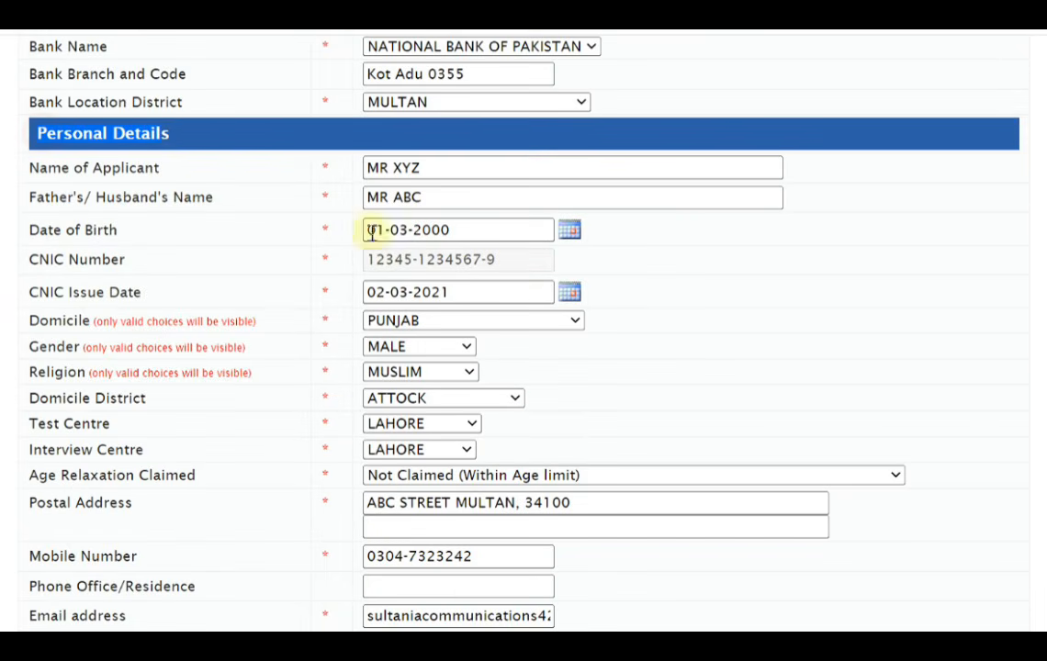
scroll(339, 545, down, 3)
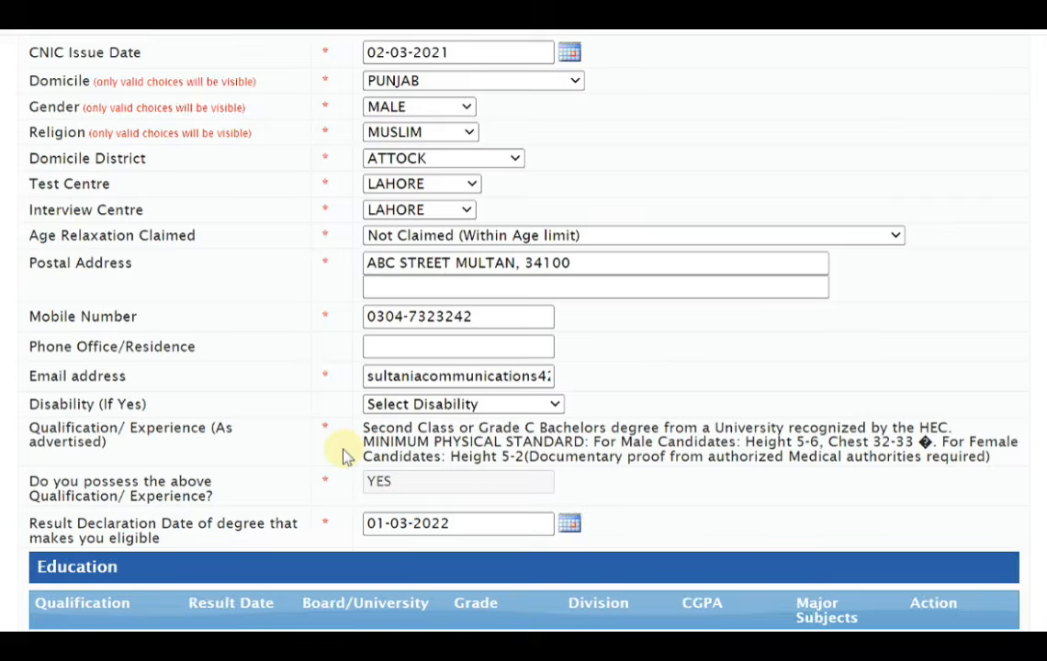
scroll(296, 438, down, 3)
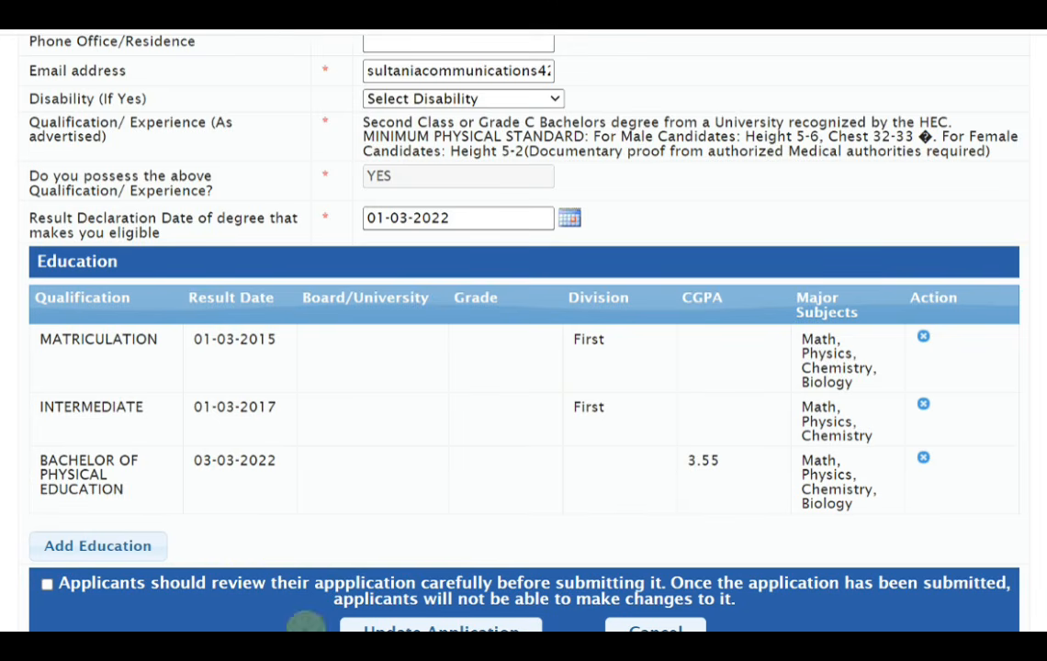
drag(321, 631, 317, 652)
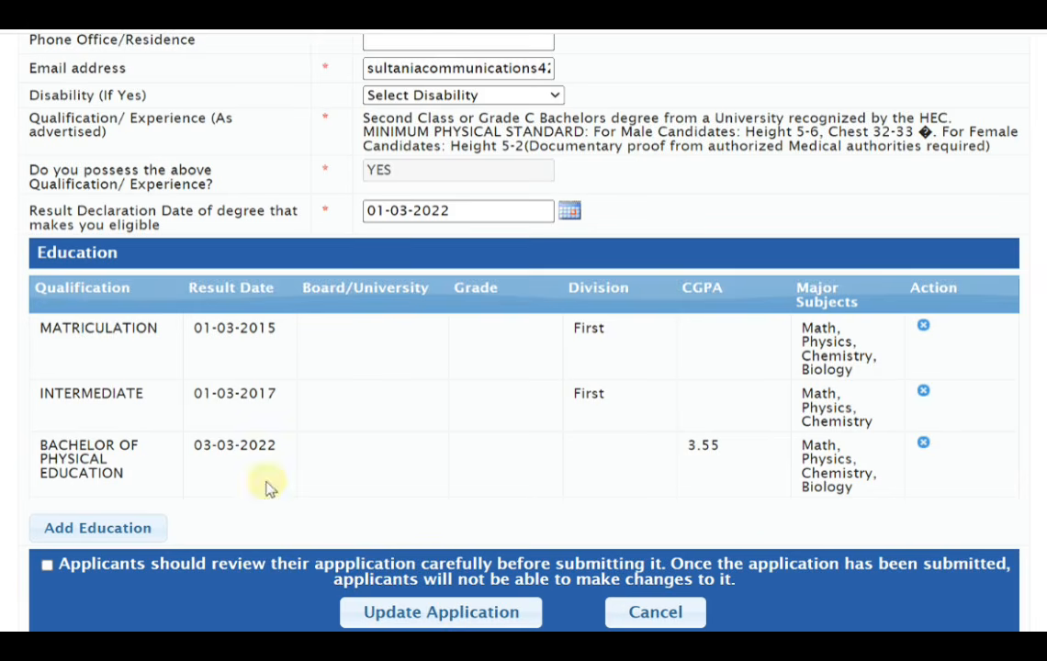
Accept the careful-review declaration, update the application and confirm the update
click(47, 565)
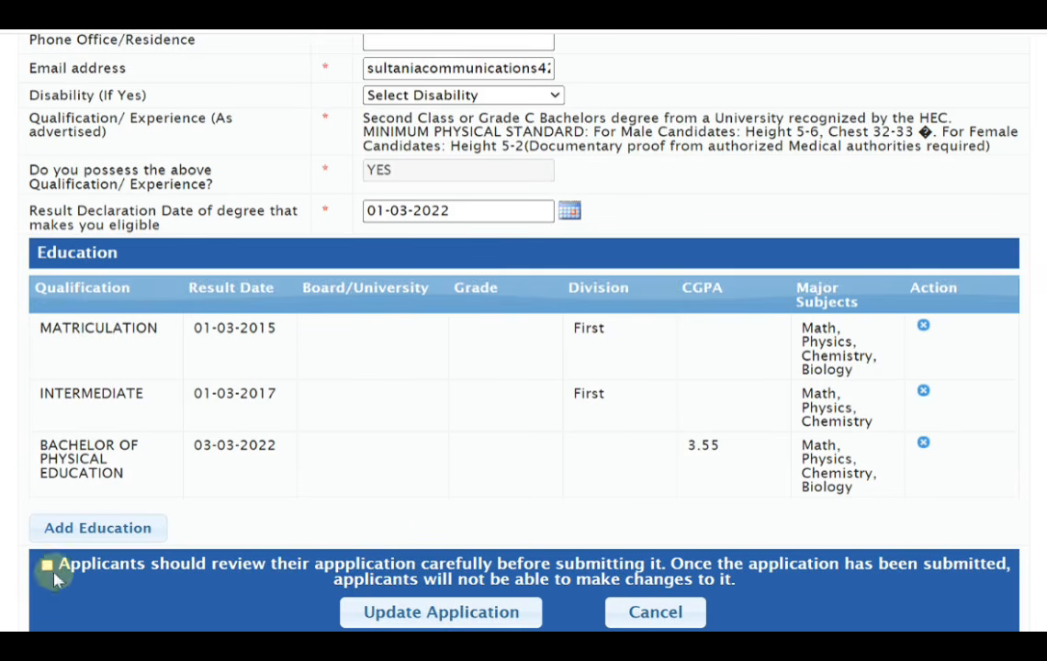
click(462, 622)
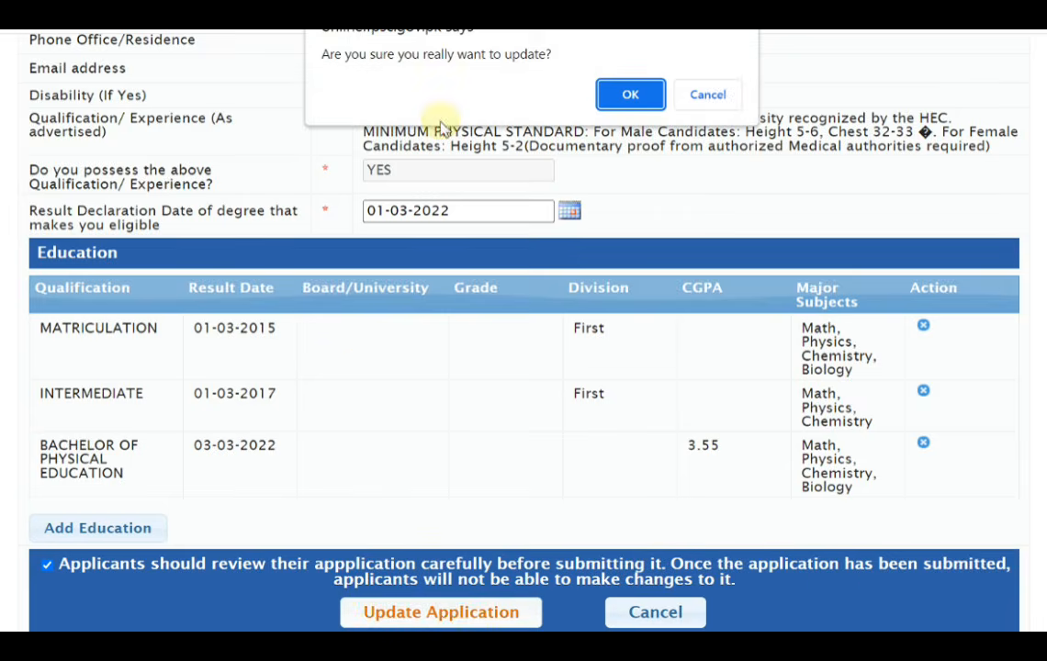
click(630, 95)
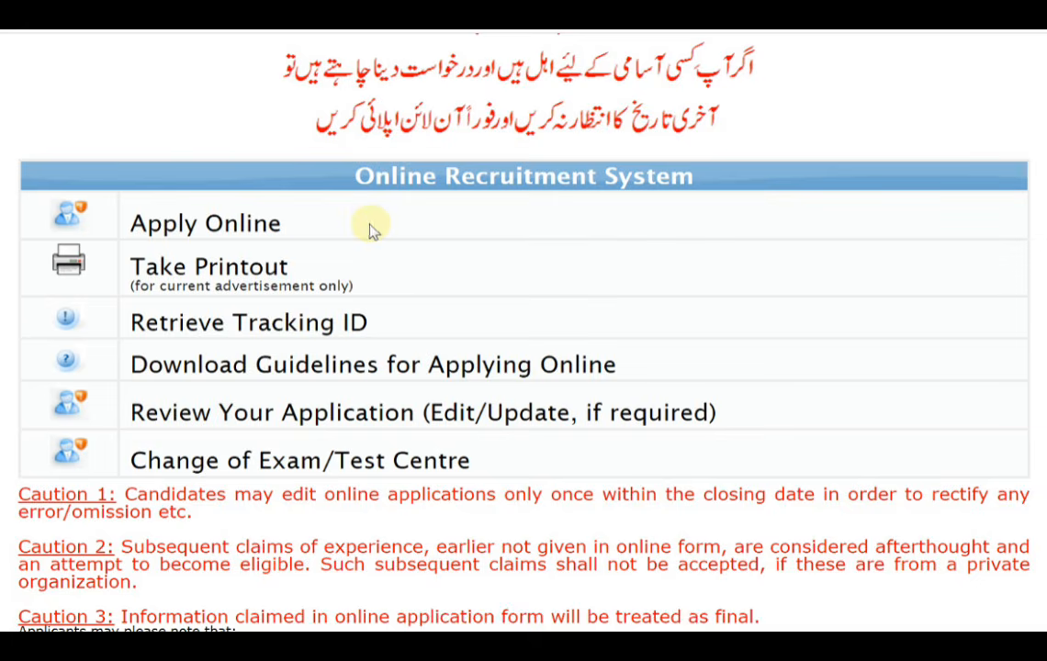
Open the Change of Exam/Test Centre form for the General Recruitment Test Phase 1/2023 posts
click(278, 329)
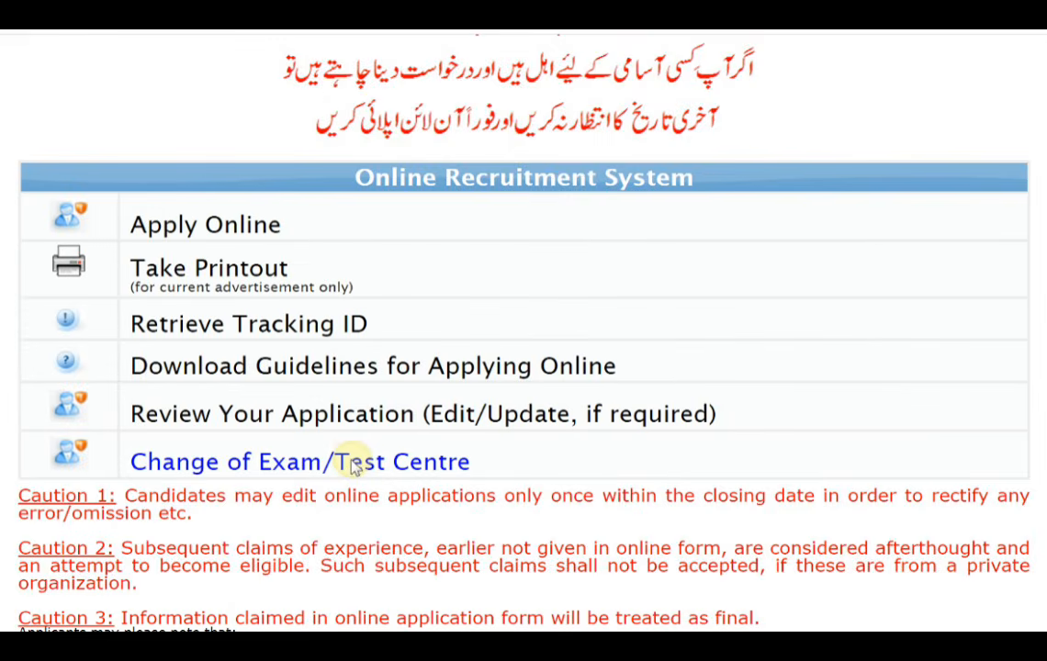
click(353, 464)
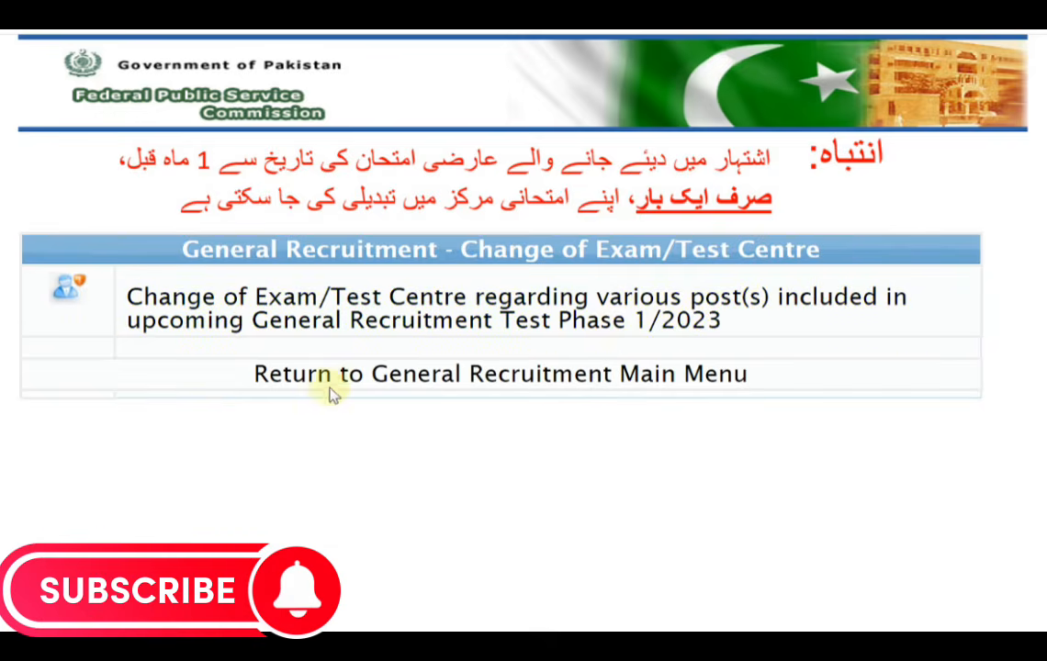
click(443, 320)
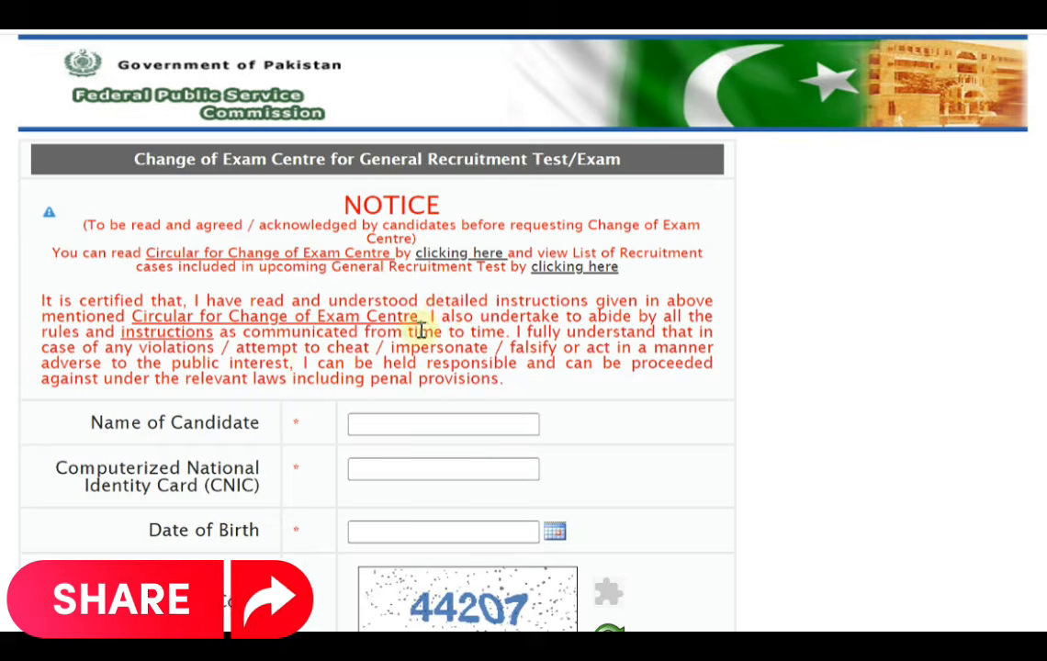
Examine the exam centre change form's notice and its candidate name, CNIC, date of birth and verification code fields
scroll(229, 416, down, 2)
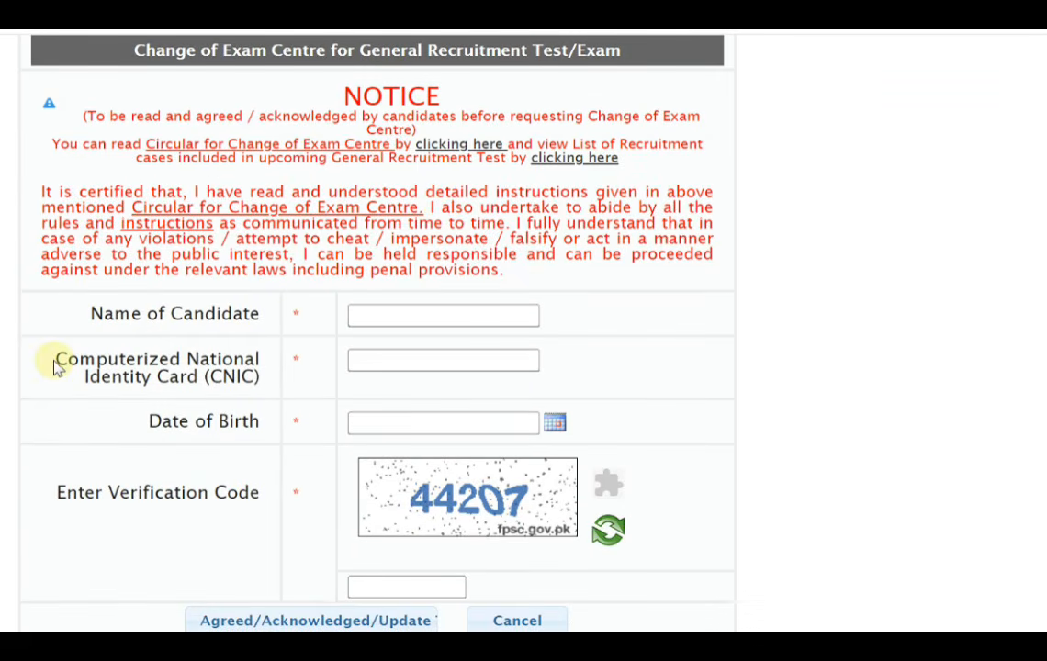
drag(53, 358, 228, 402)
drag(136, 422, 253, 424)
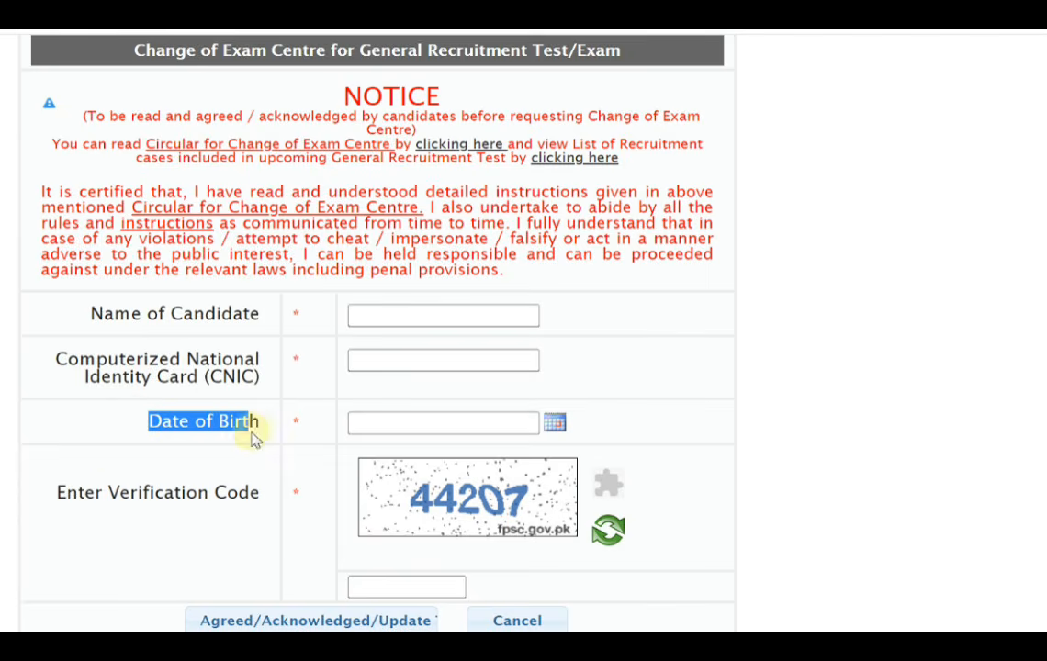
drag(60, 493, 148, 494)
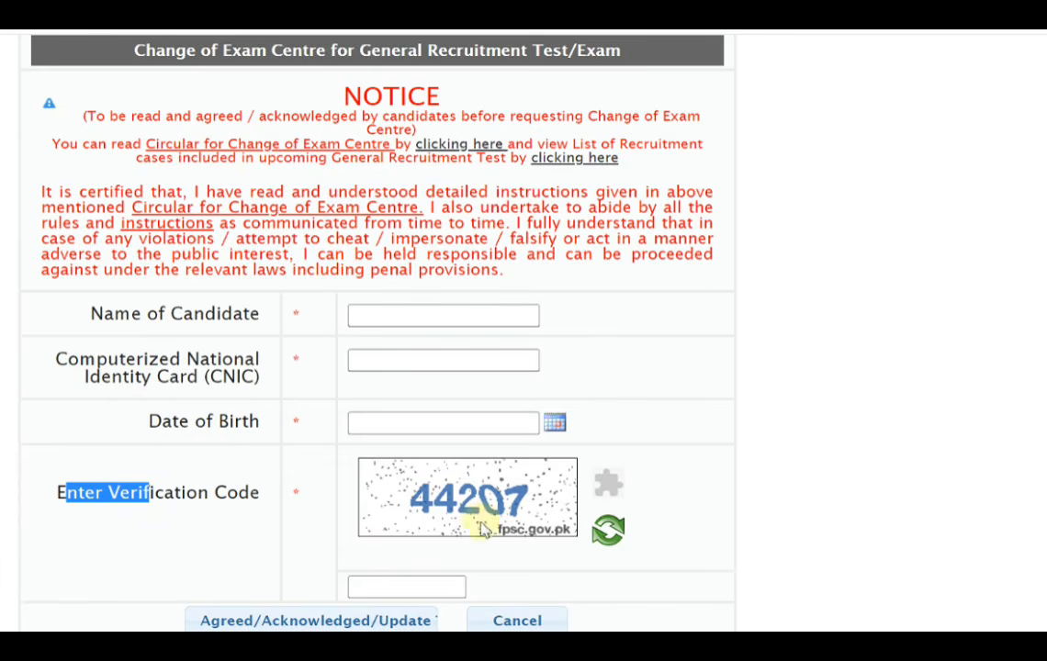
drag(443, 630, 443, 640)
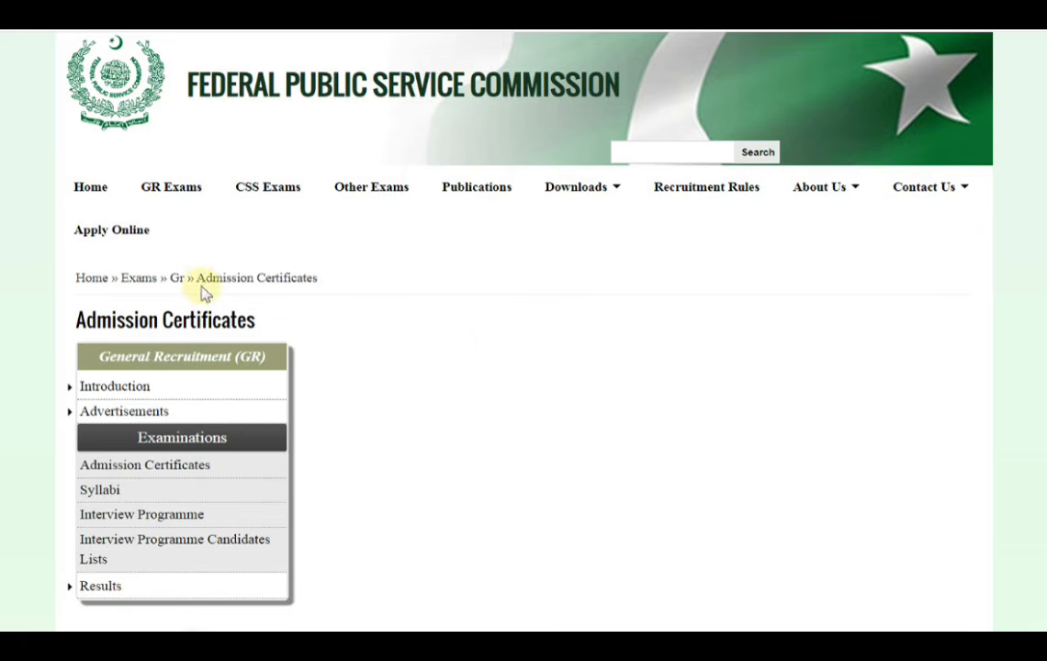
Open the GR Admission Certificates lookup for General Recruitment Test - Phase 5/2022 and go to its CNIC field
drag(203, 279, 340, 282)
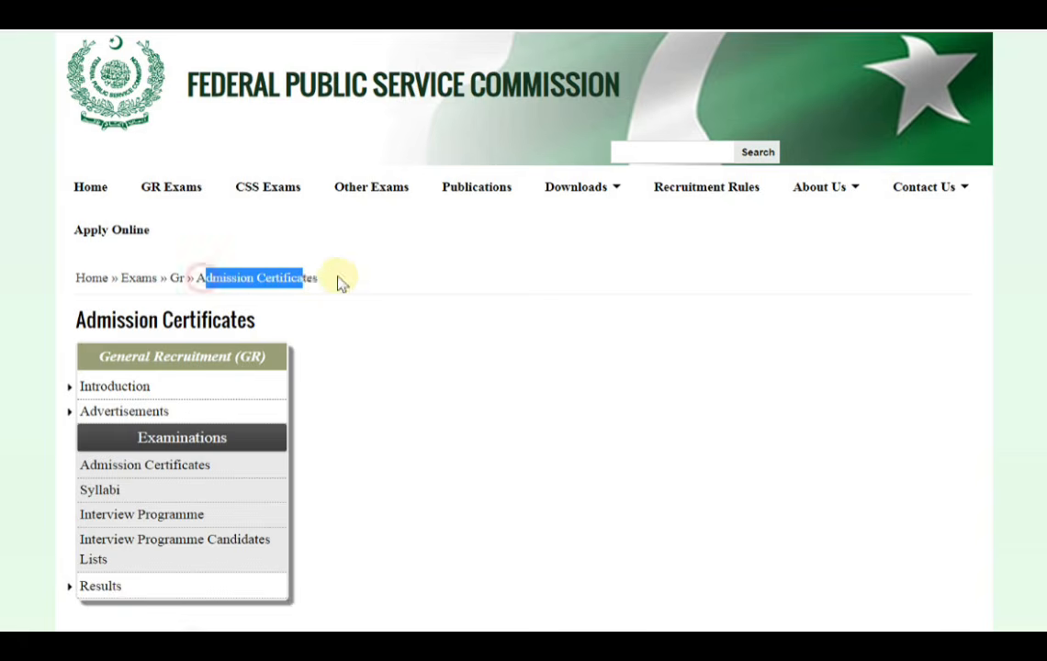
click(165, 466)
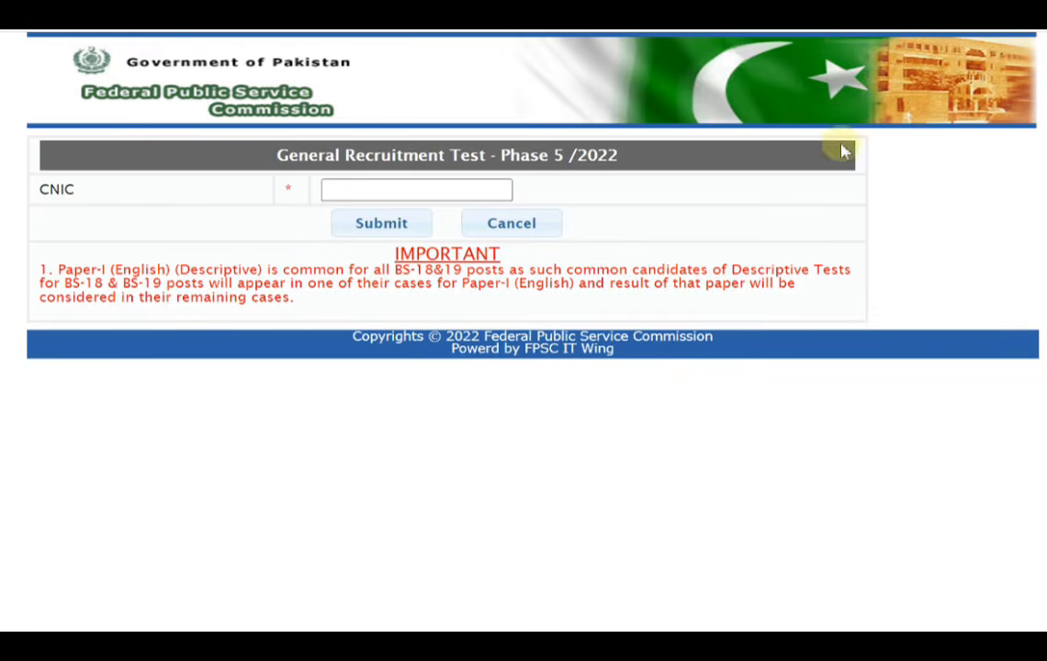
drag(277, 155, 653, 163)
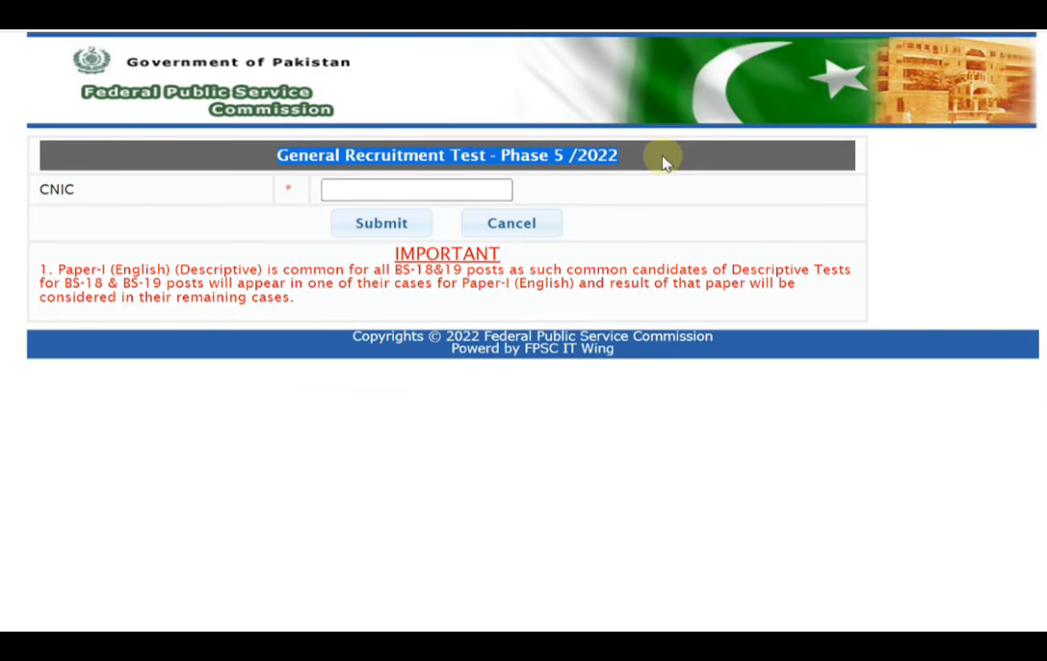
click(381, 187)
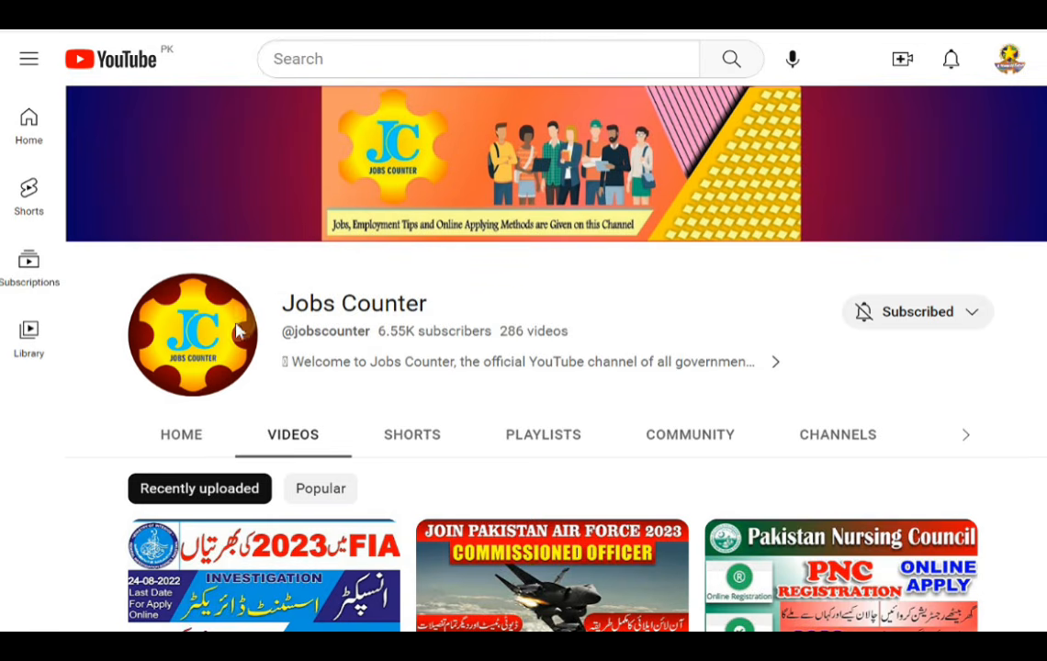
Browse the recently uploaded videos of the Jobs Counter channel on YouTube
drag(280, 304, 476, 319)
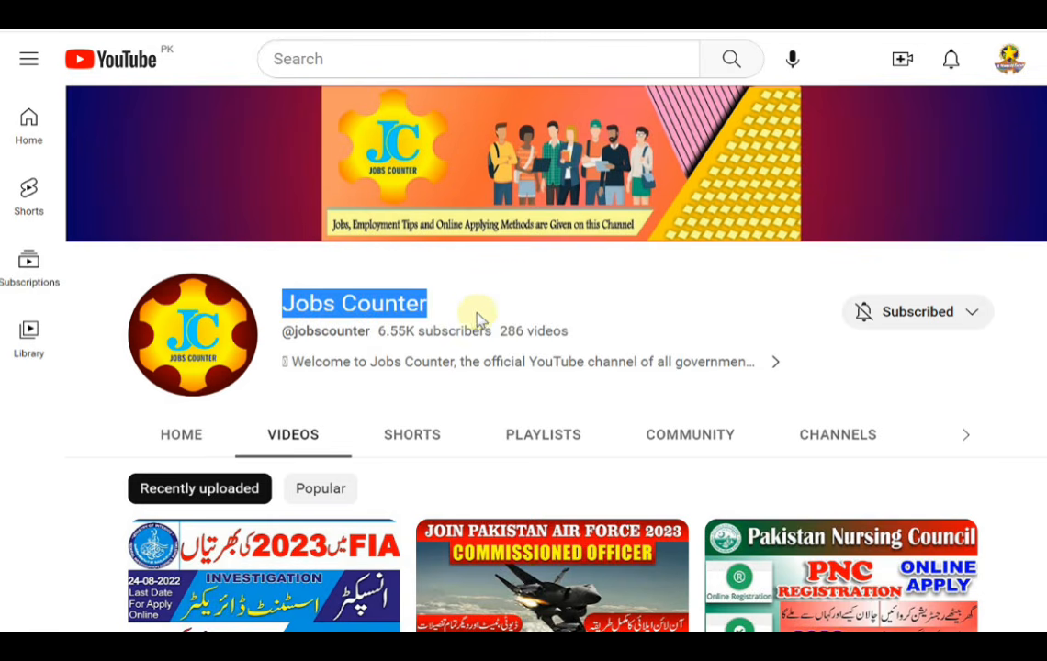
click(647, 299)
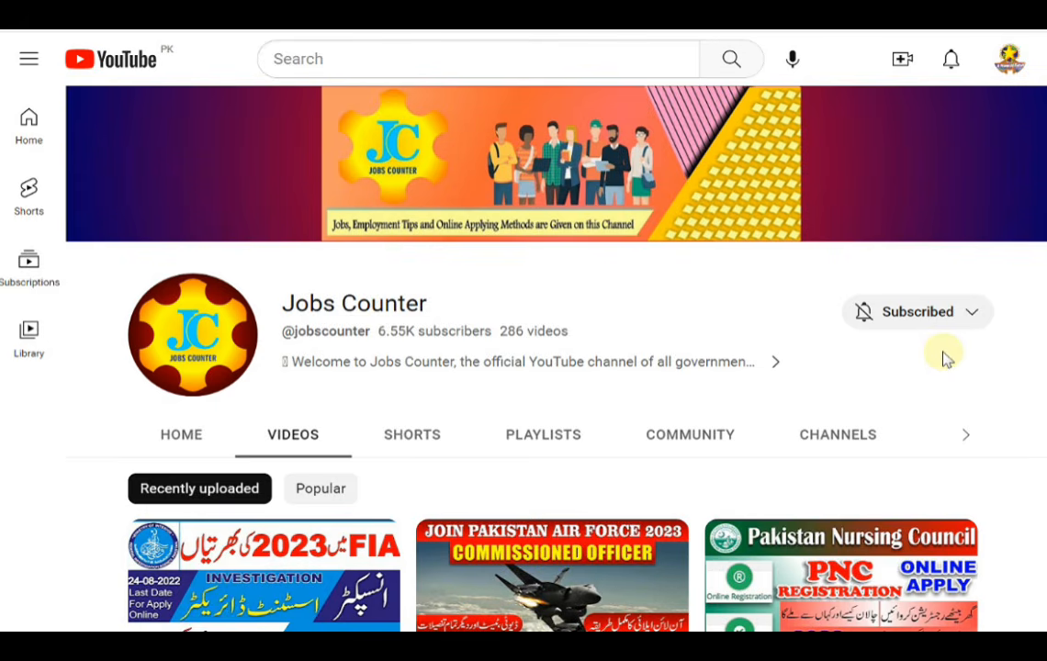
click(667, 298)
scroll(613, 294, down, 3)
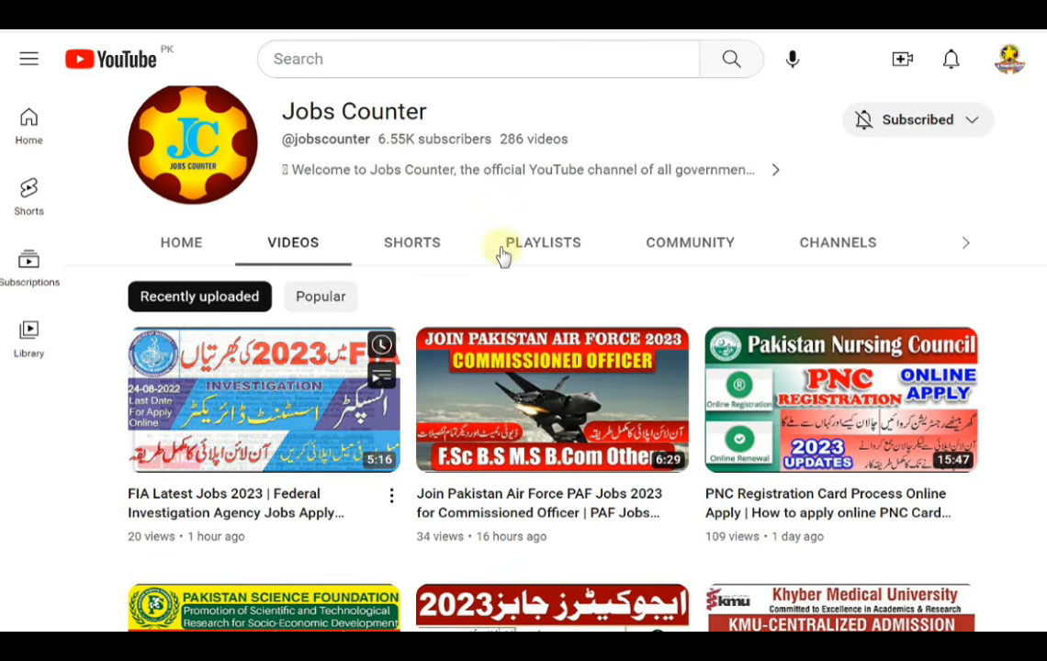
scroll(570, 183, down, 3)
scroll(638, 257, up, 3)
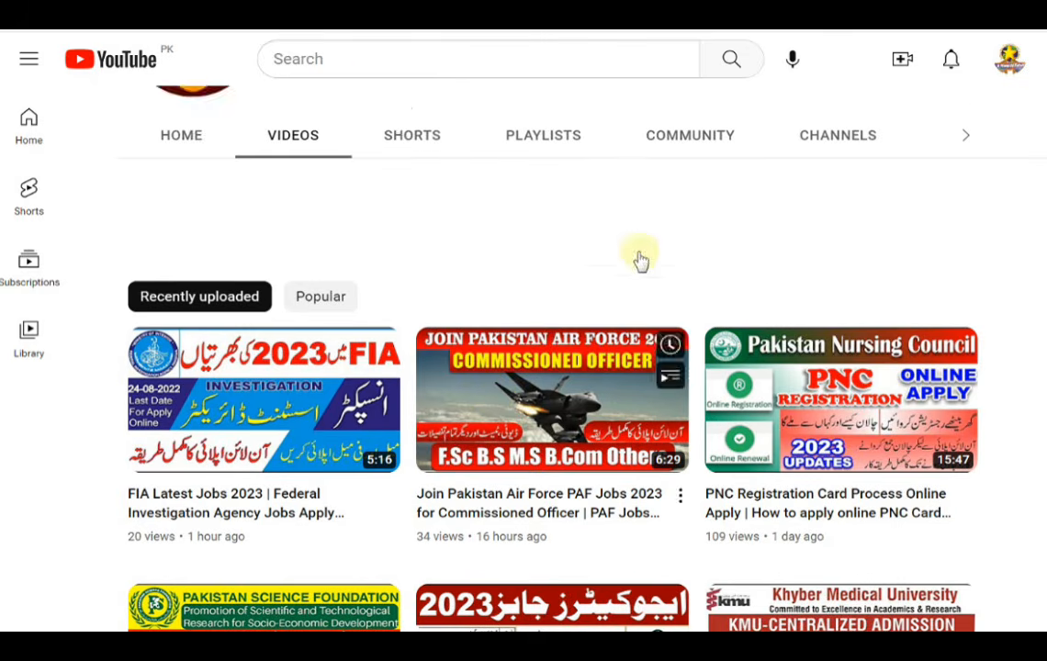
scroll(92, 450, down, 4)
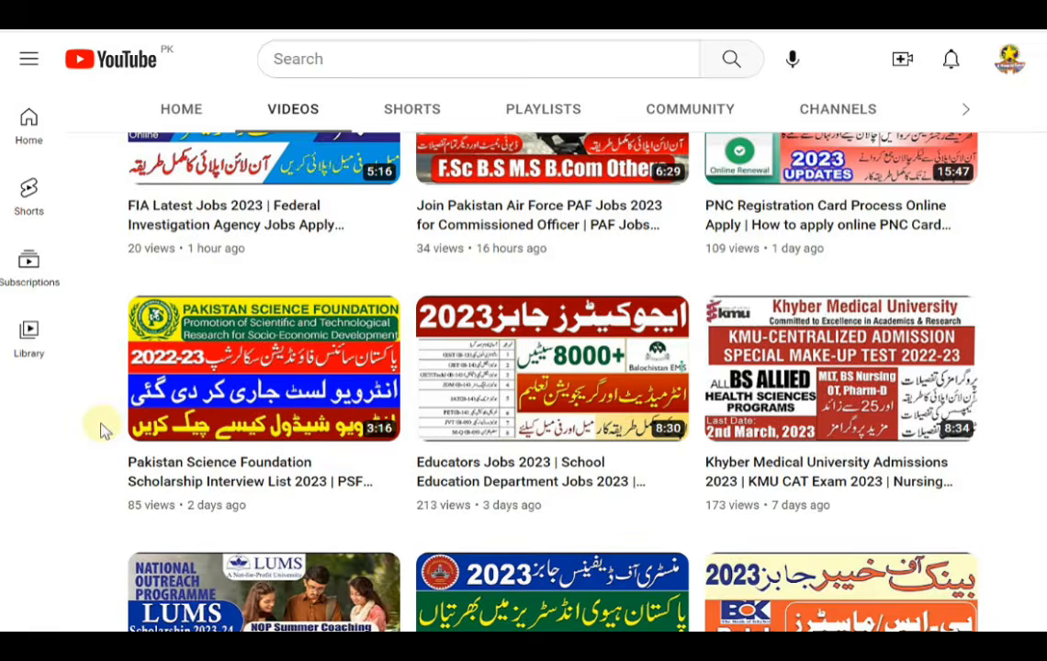
scroll(101, 430, down, 6)
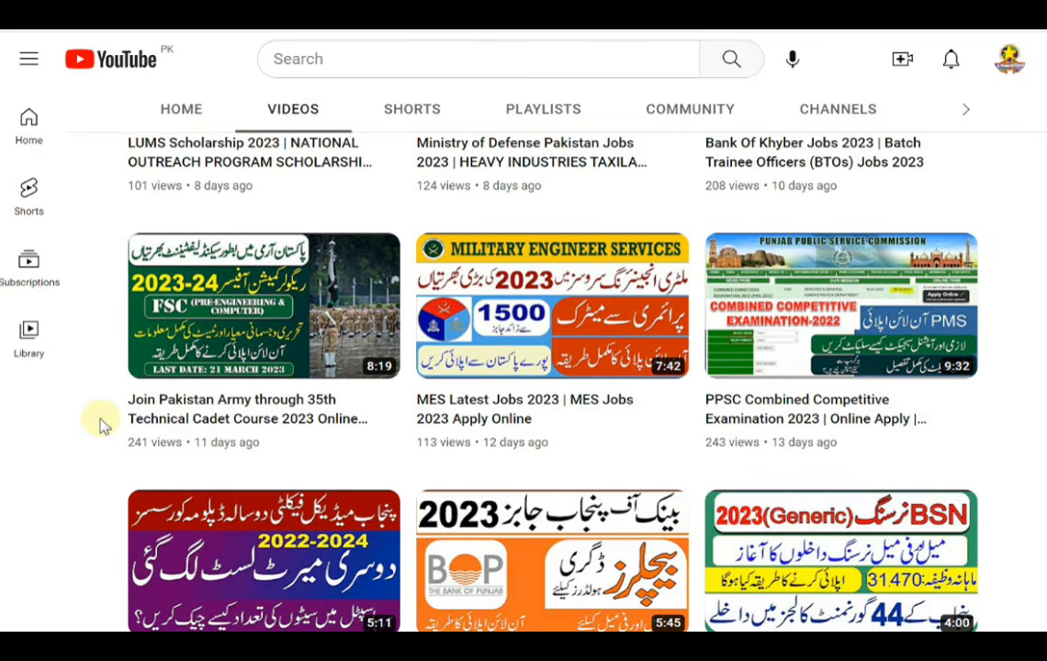
scroll(101, 425, down, 7)
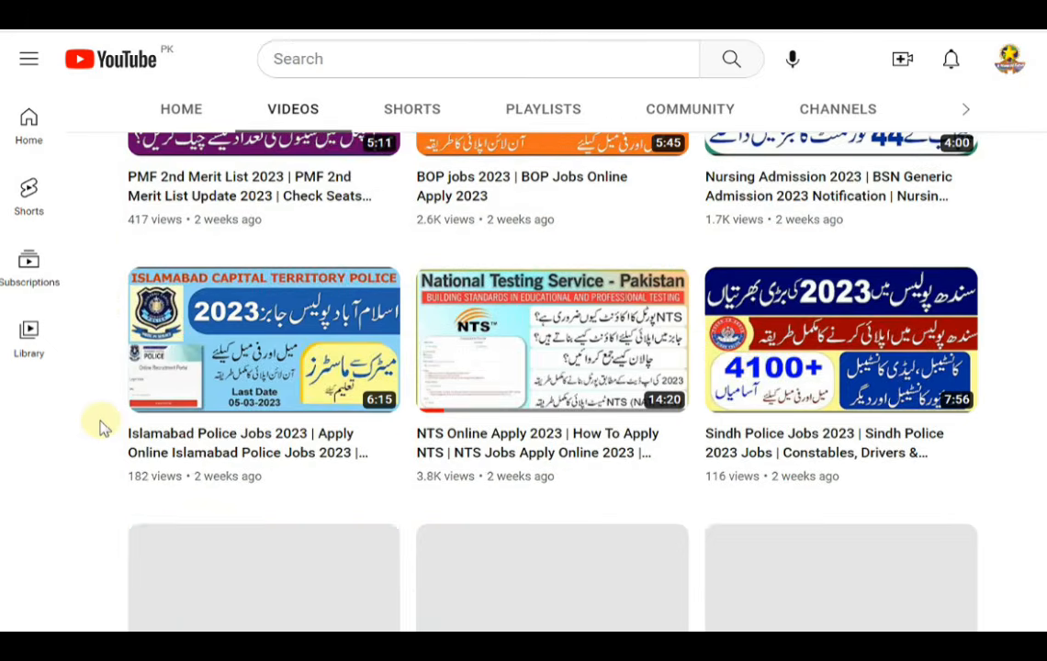
scroll(101, 425, up, 1)
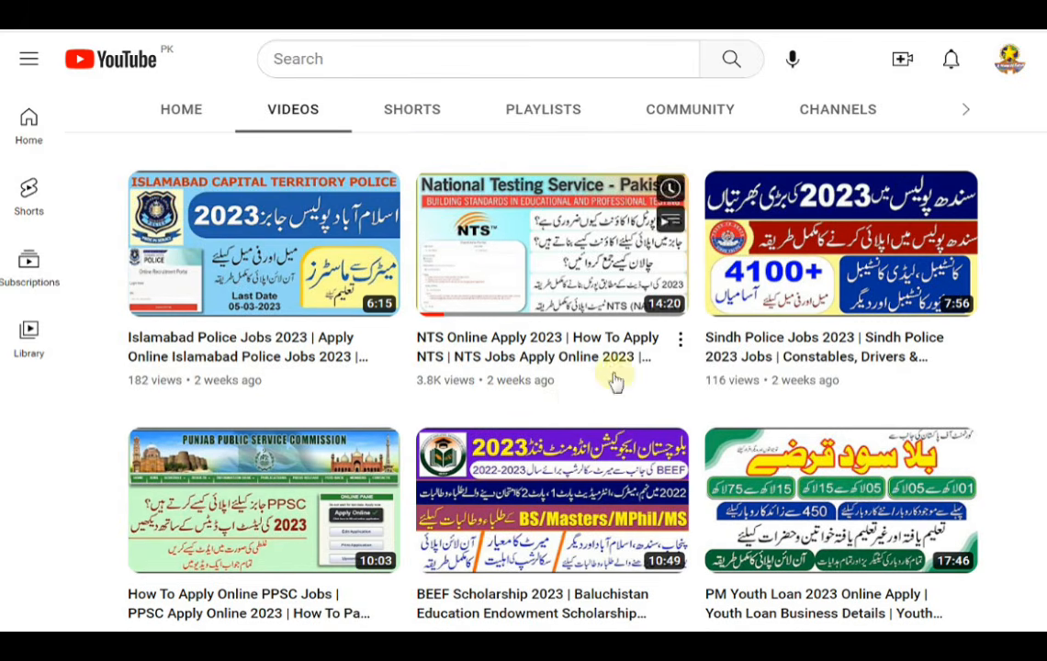
scroll(574, 404, up, 13)
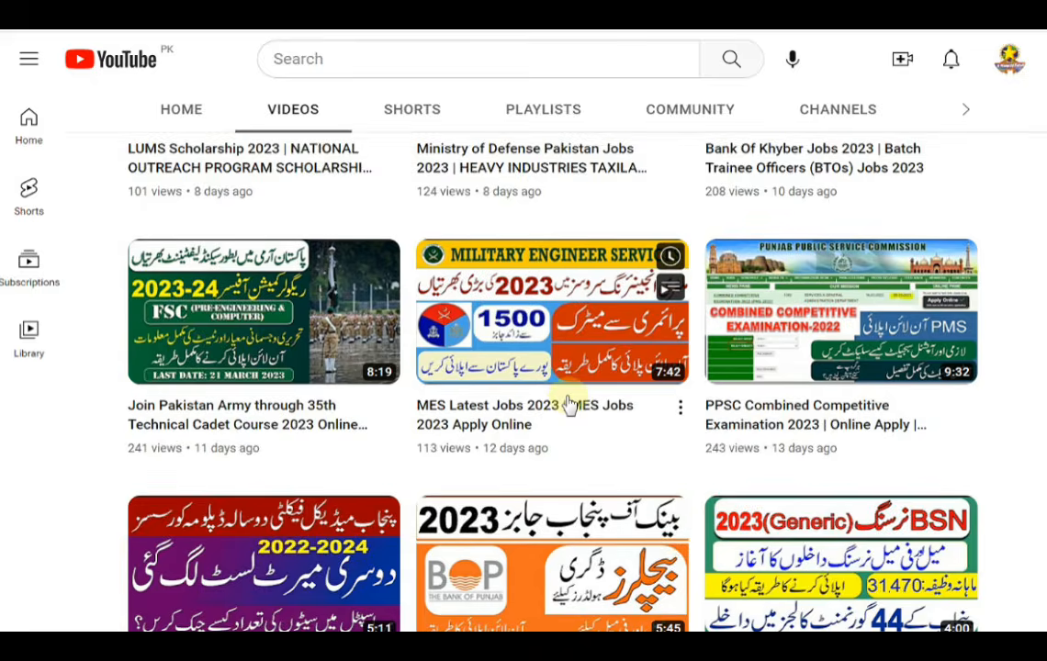